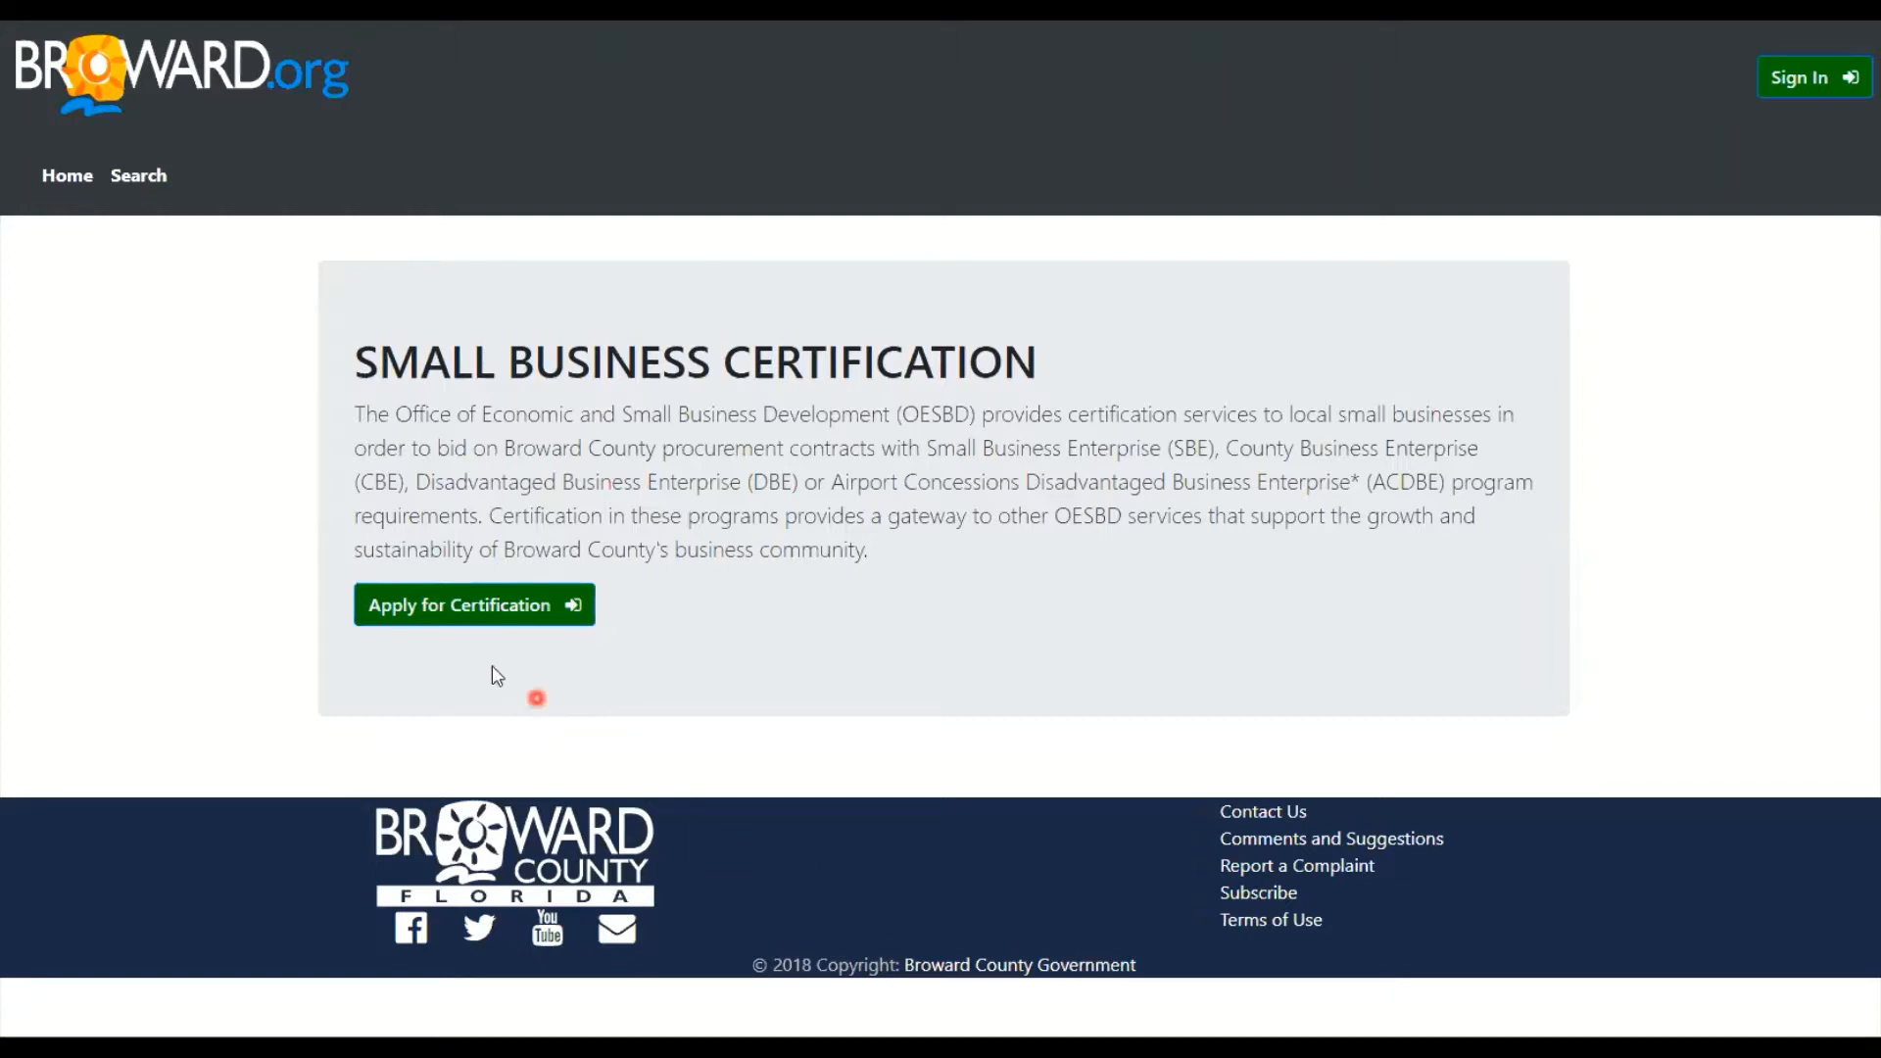
# Start the small business certification application and sign in with the account e-mail and password
pyautogui.click(477, 624)
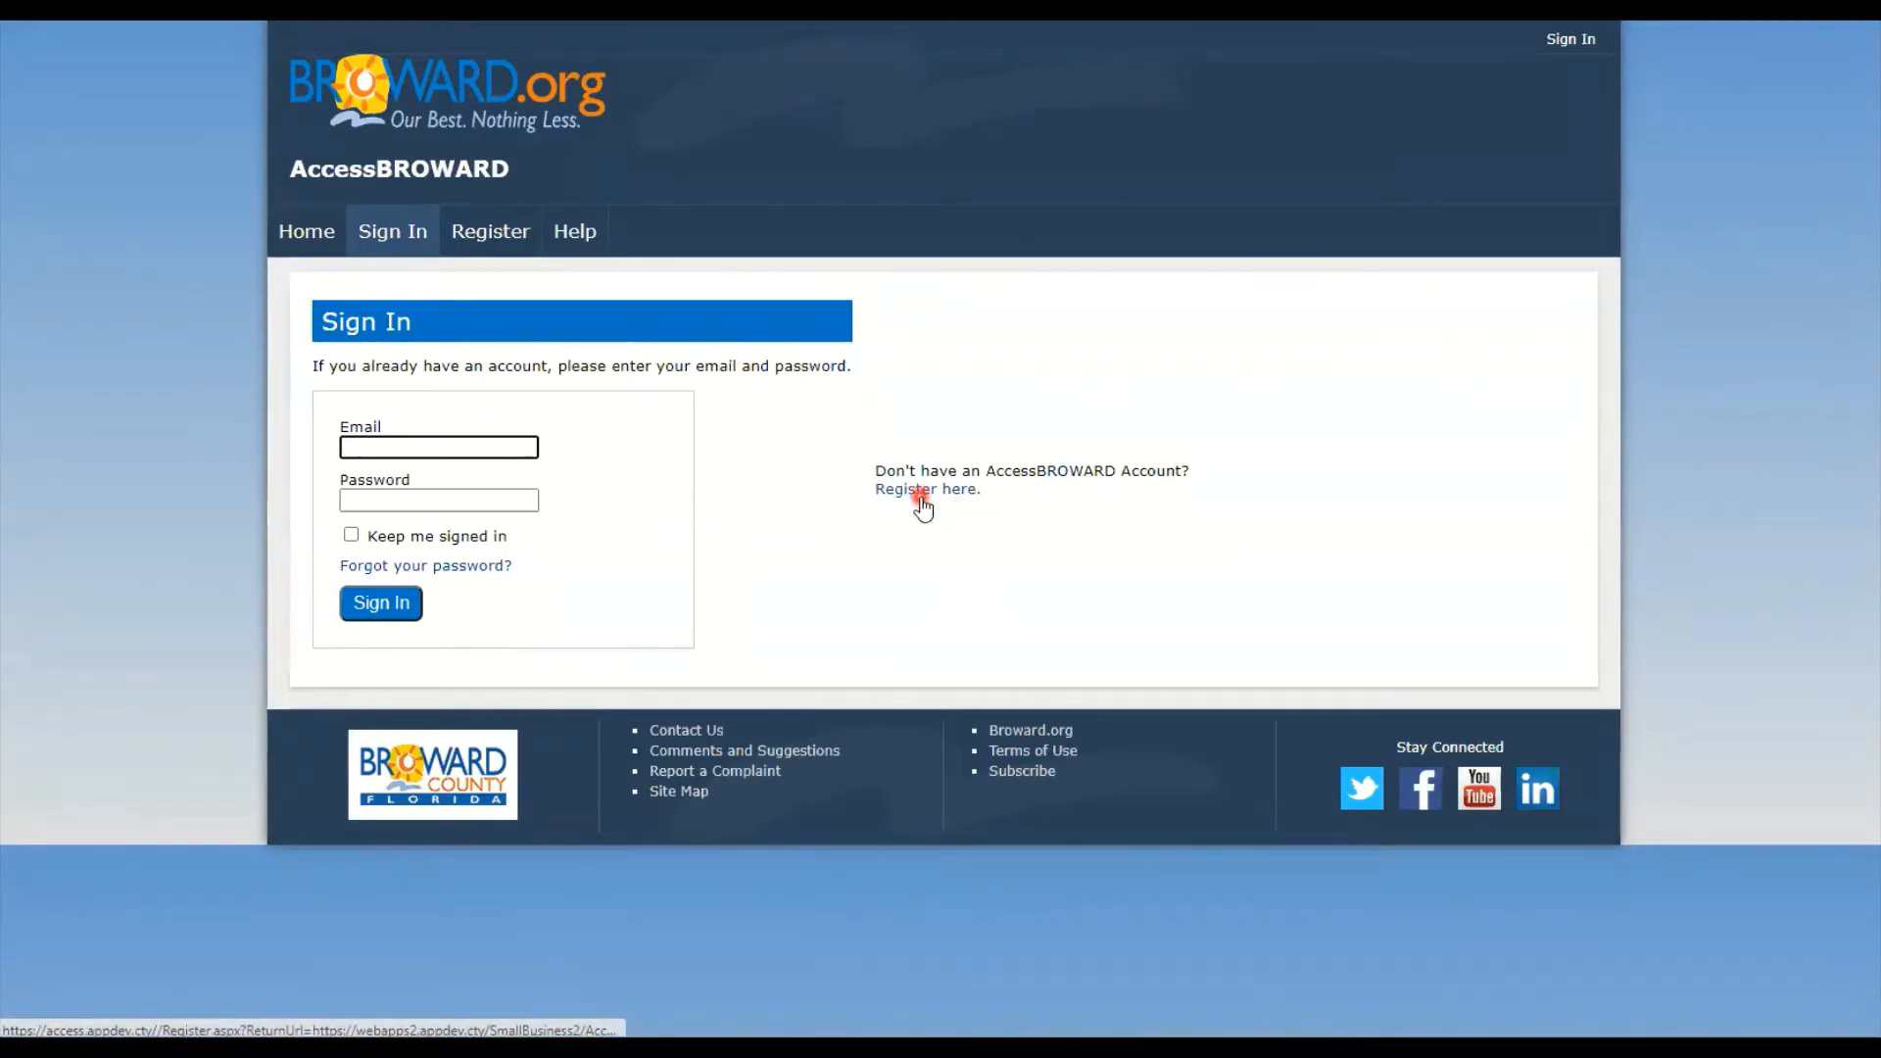
pyautogui.click(363, 445)
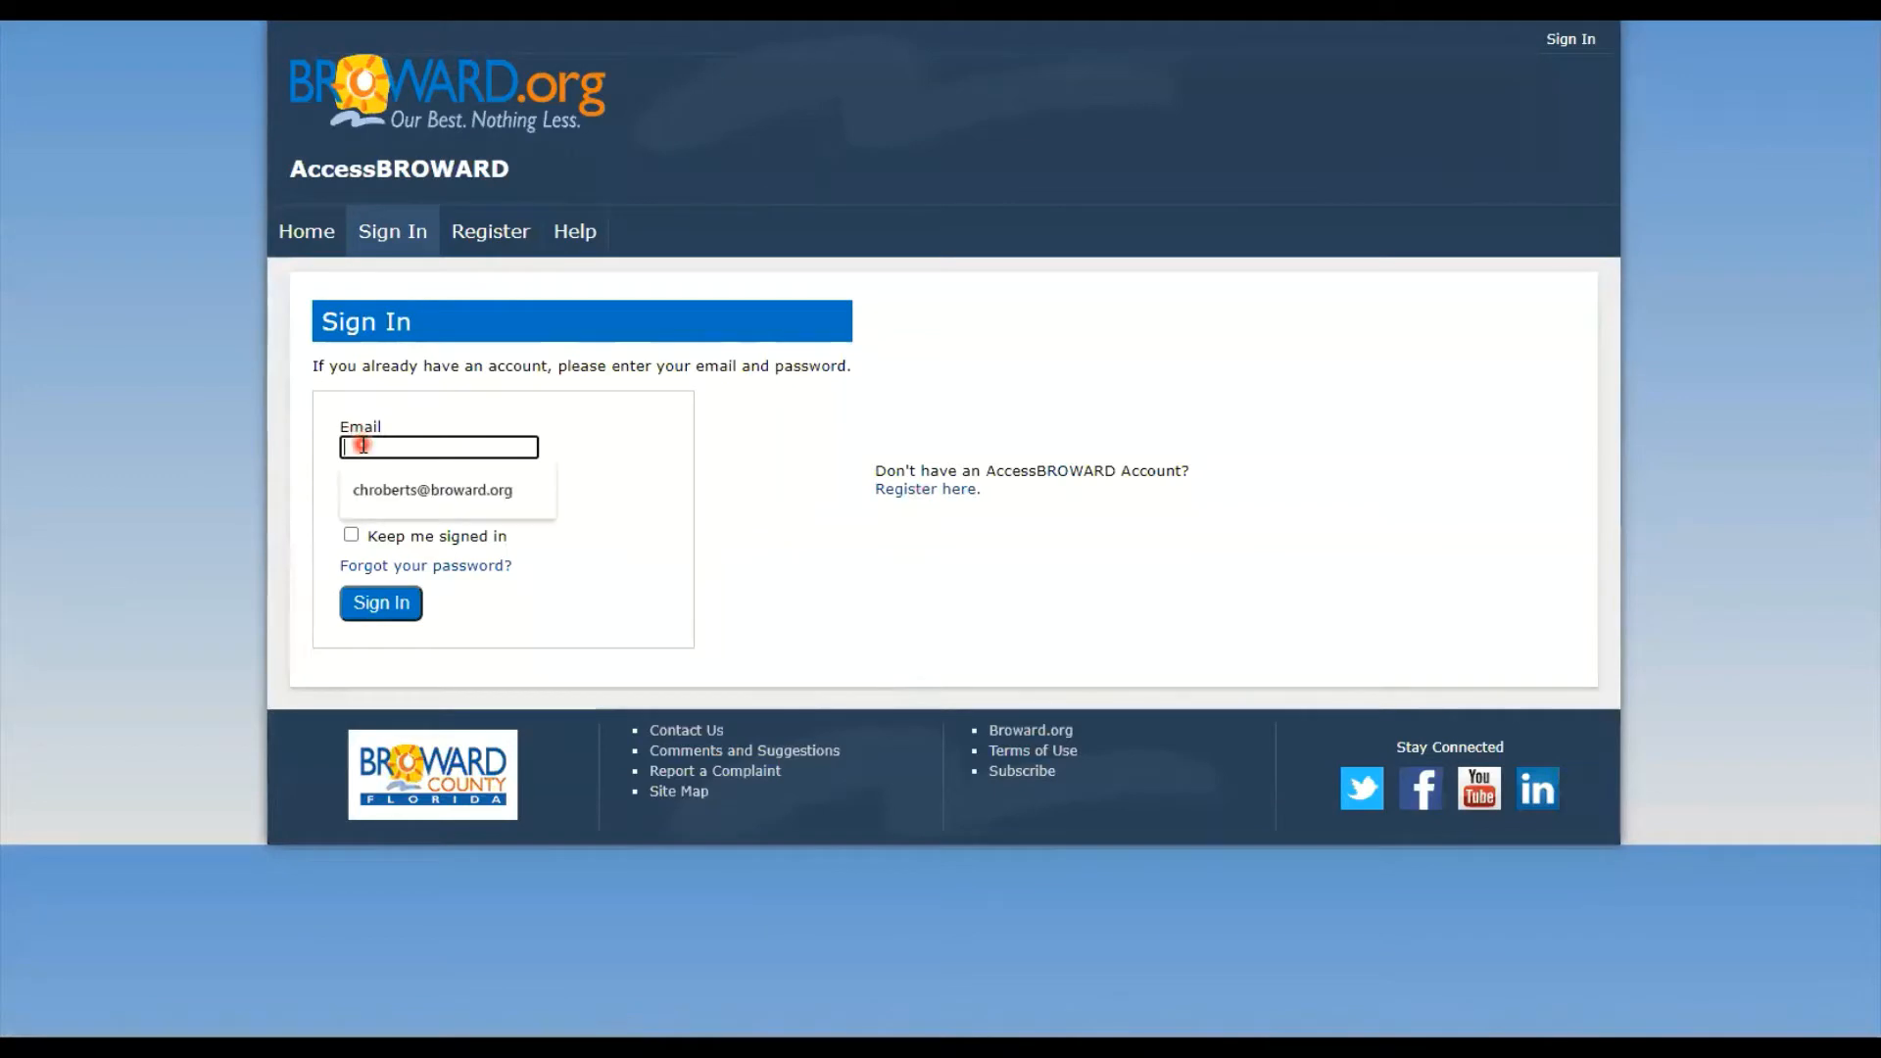
pyautogui.click(396, 496)
pyautogui.click(397, 504)
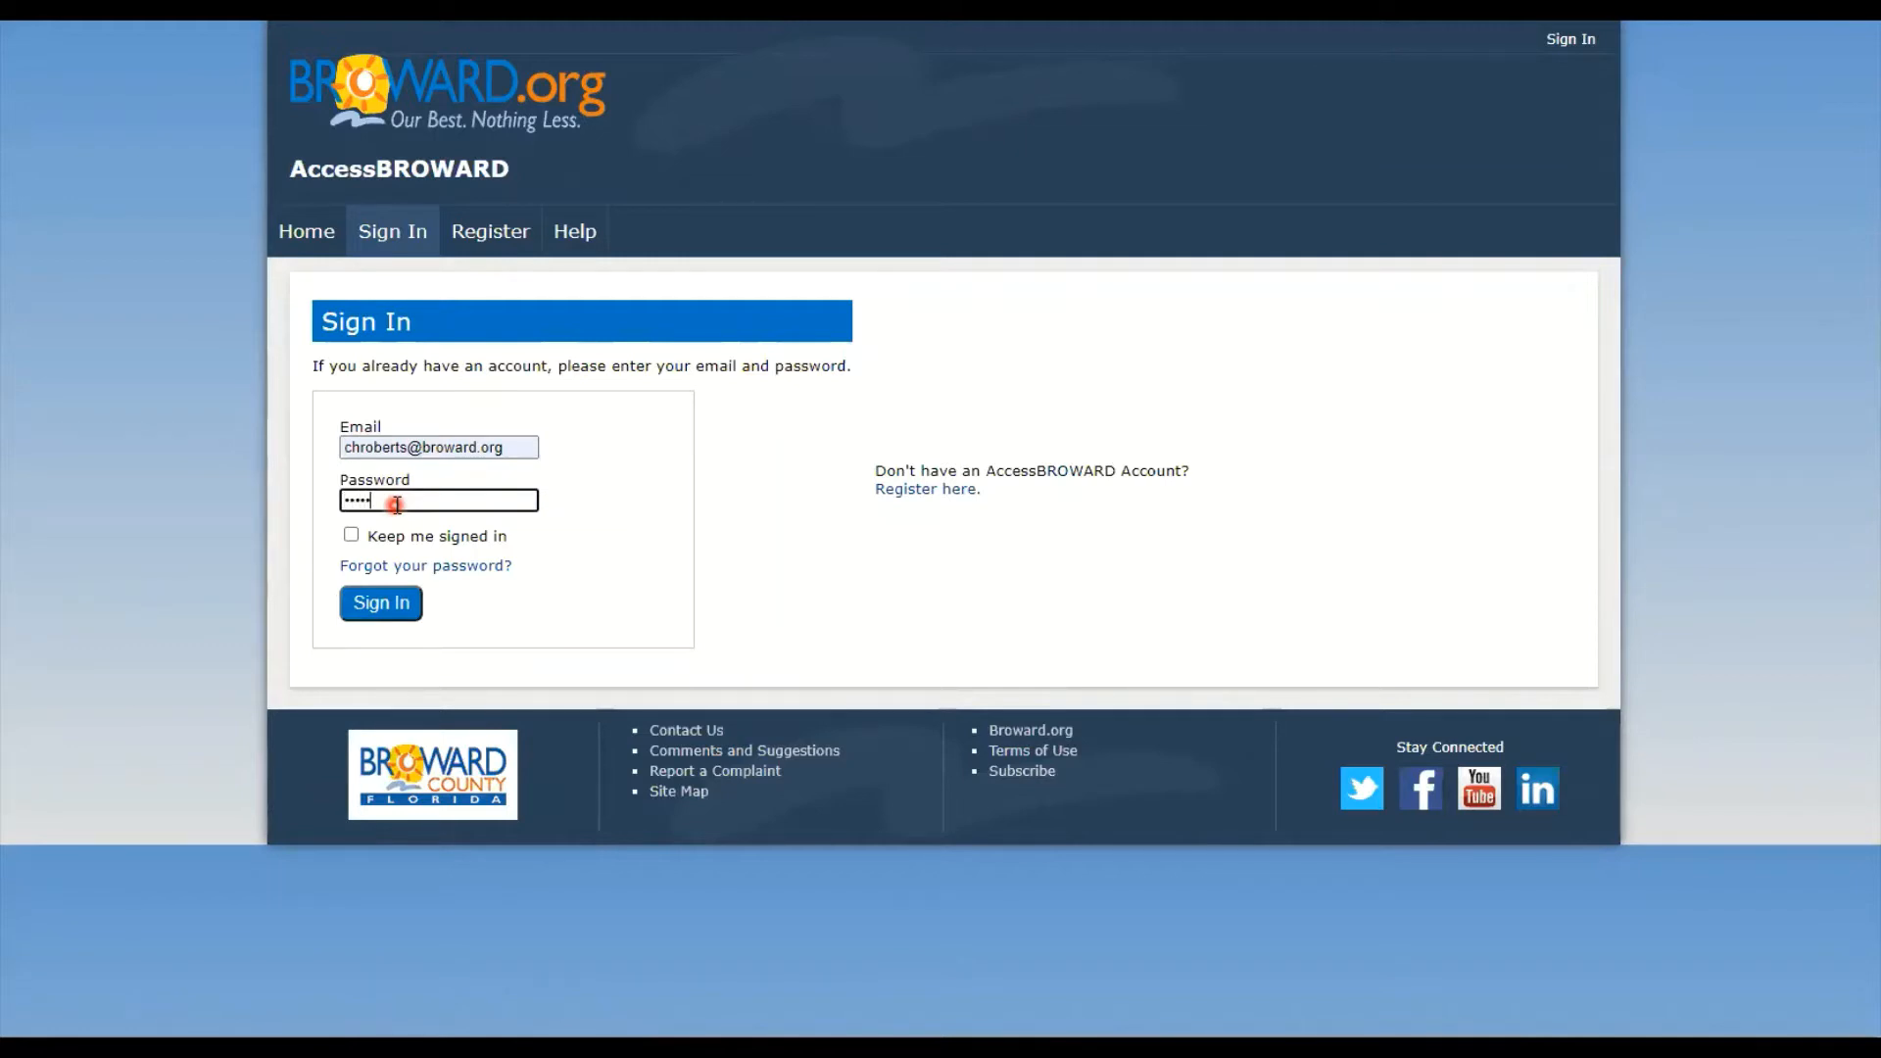
pyautogui.click(373, 612)
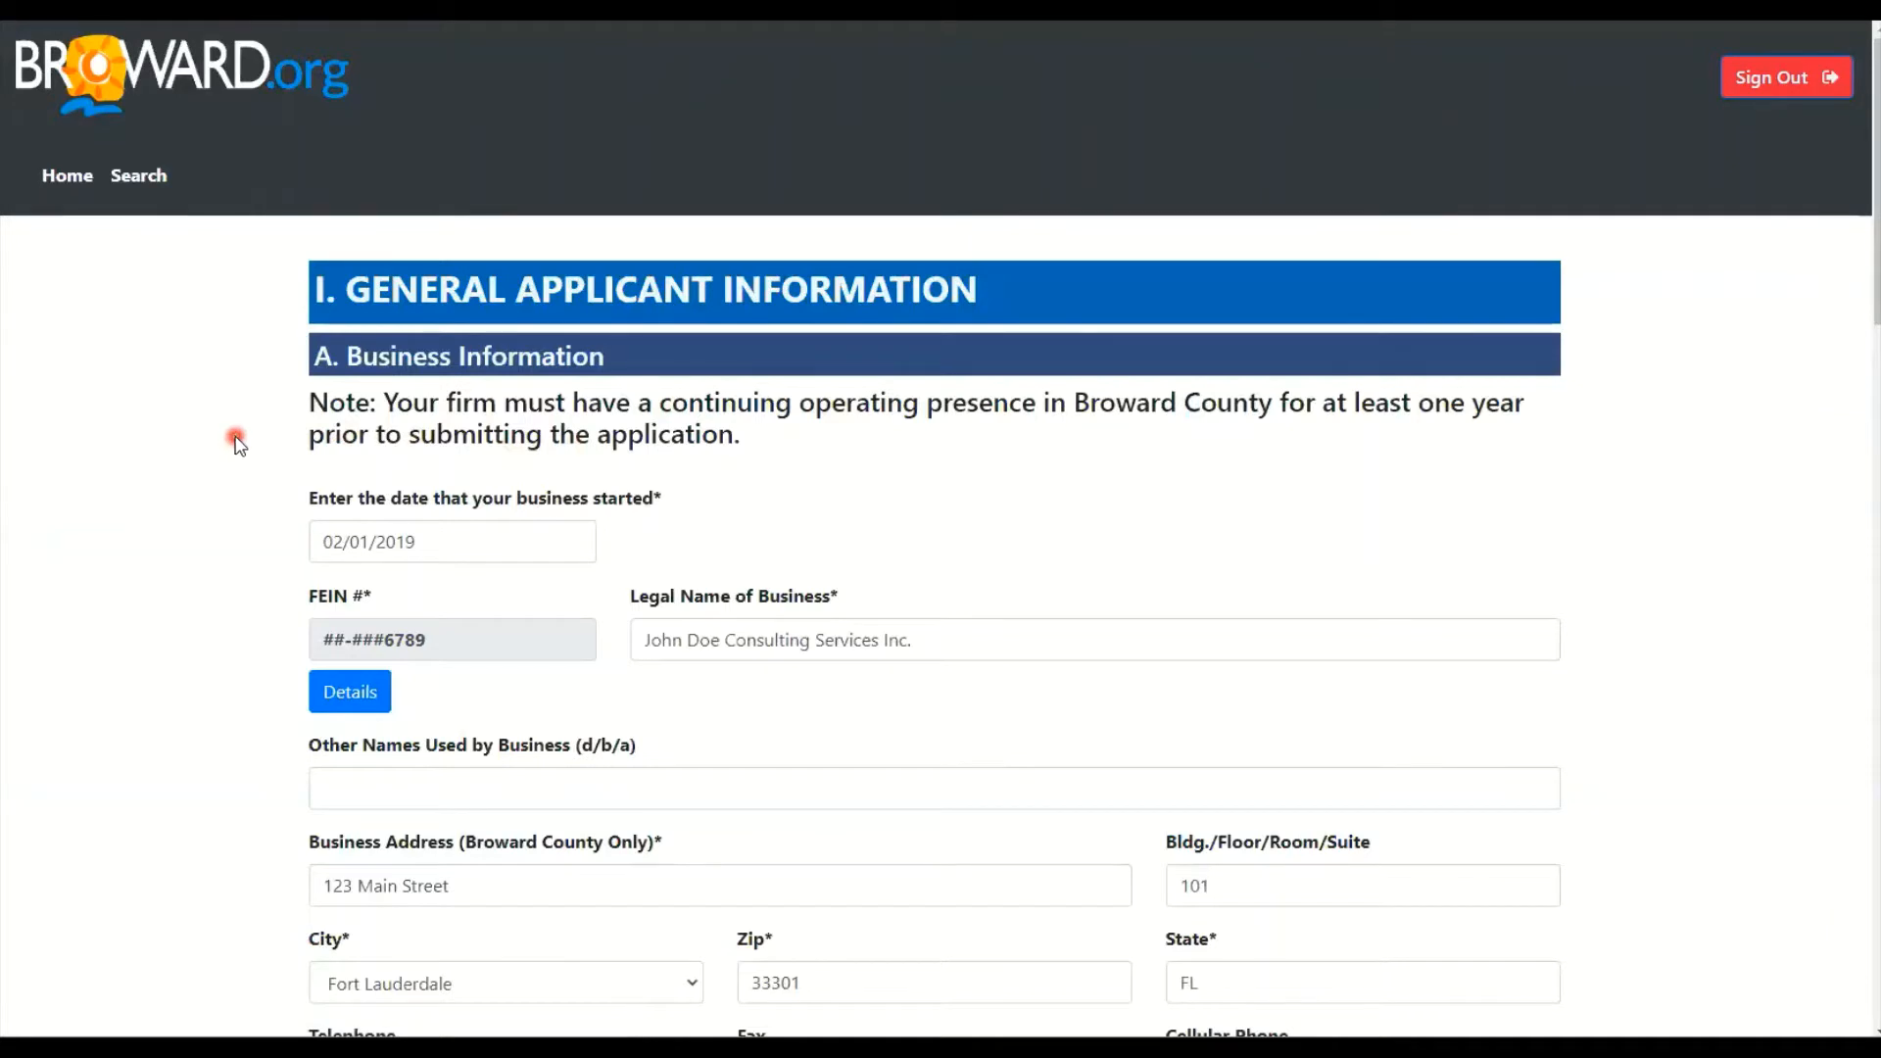
# Reveal the full FEIN in the business information and check the field for other names used by the business
pyautogui.scroll(-1, 236, 443)
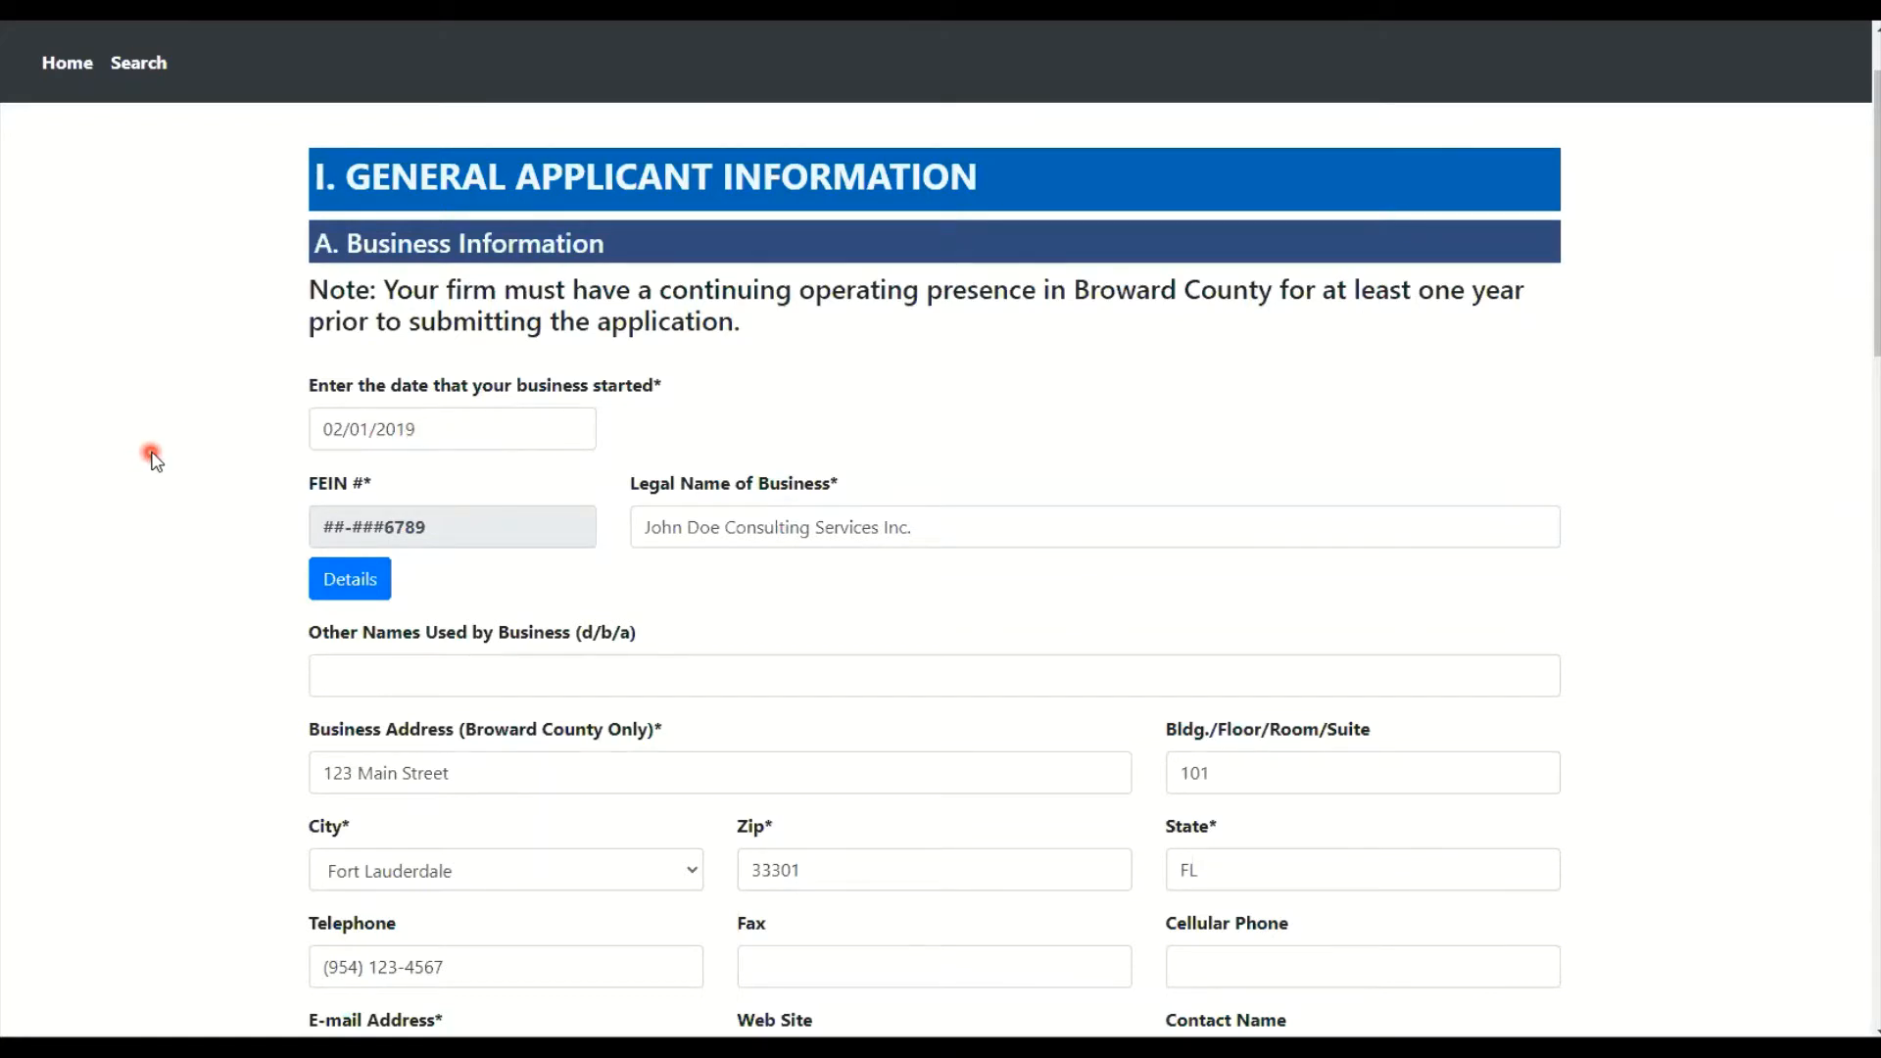
pyautogui.scroll(-2, 146, 455)
pyautogui.click(369, 354)
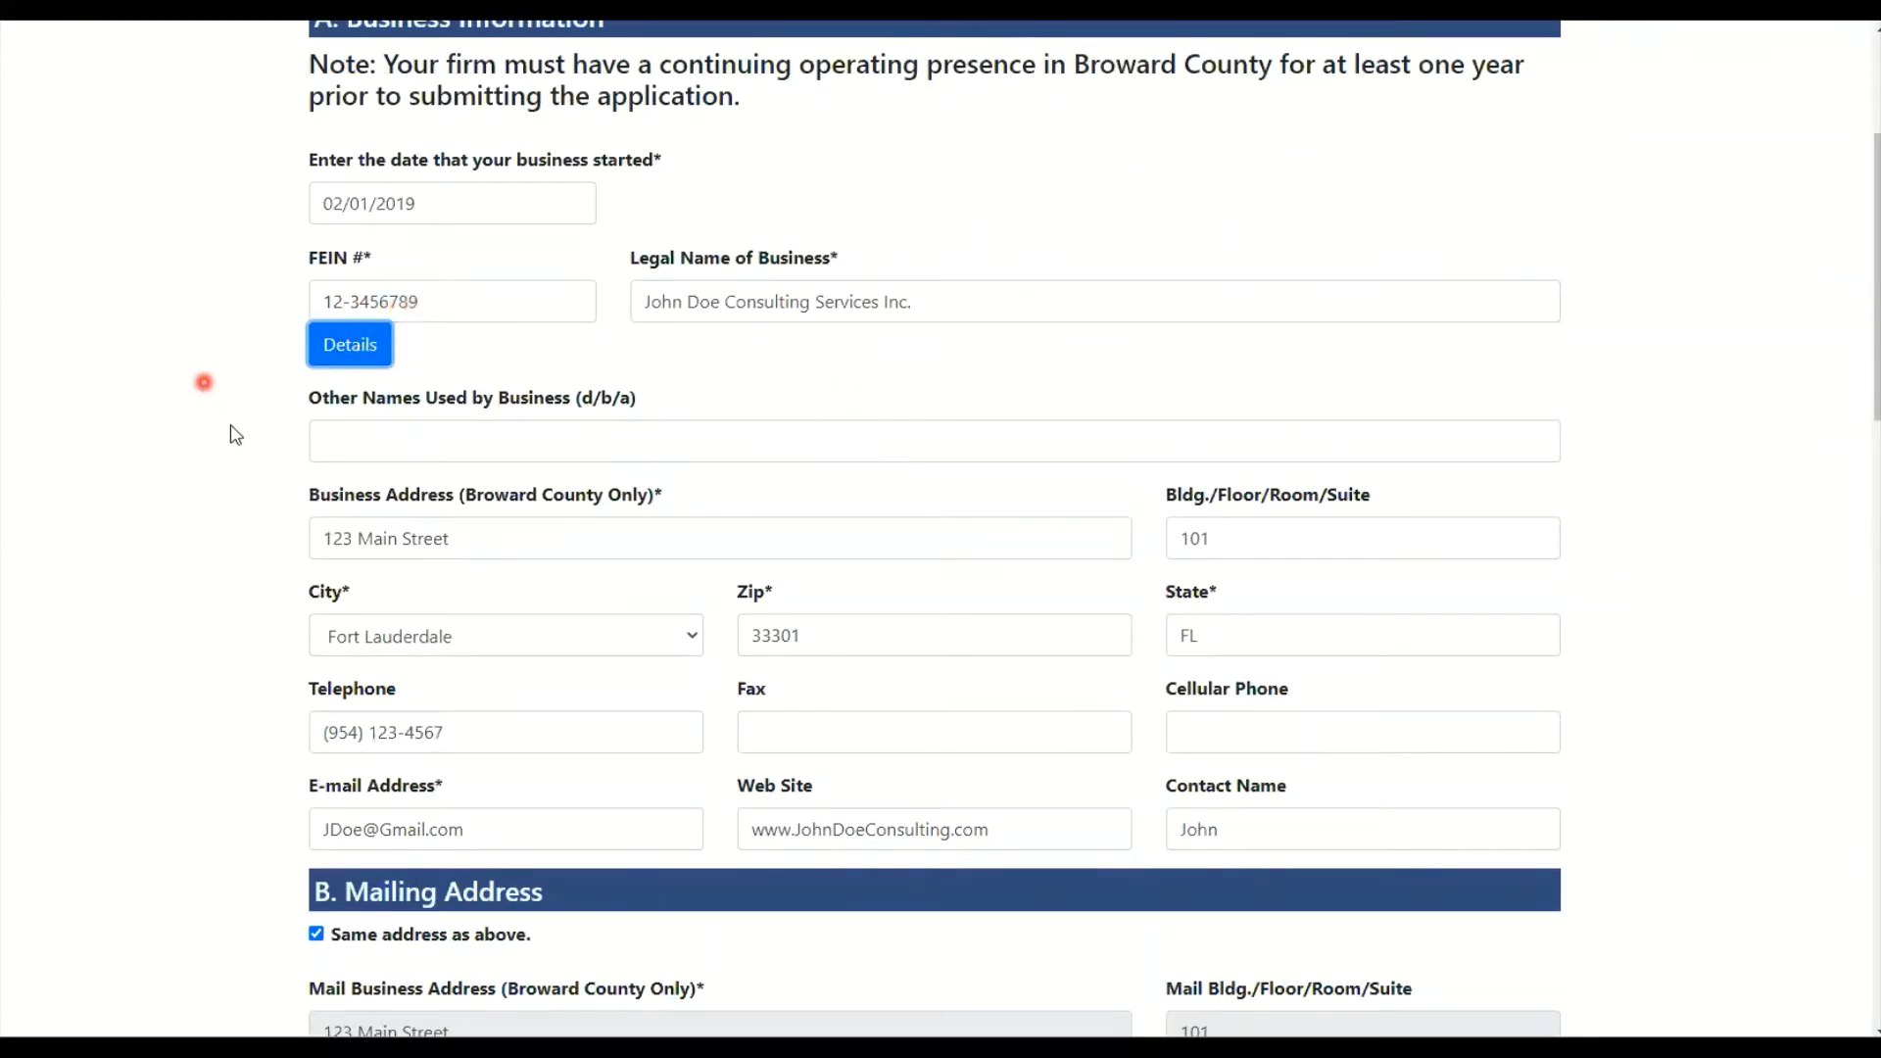
pyautogui.click(337, 447)
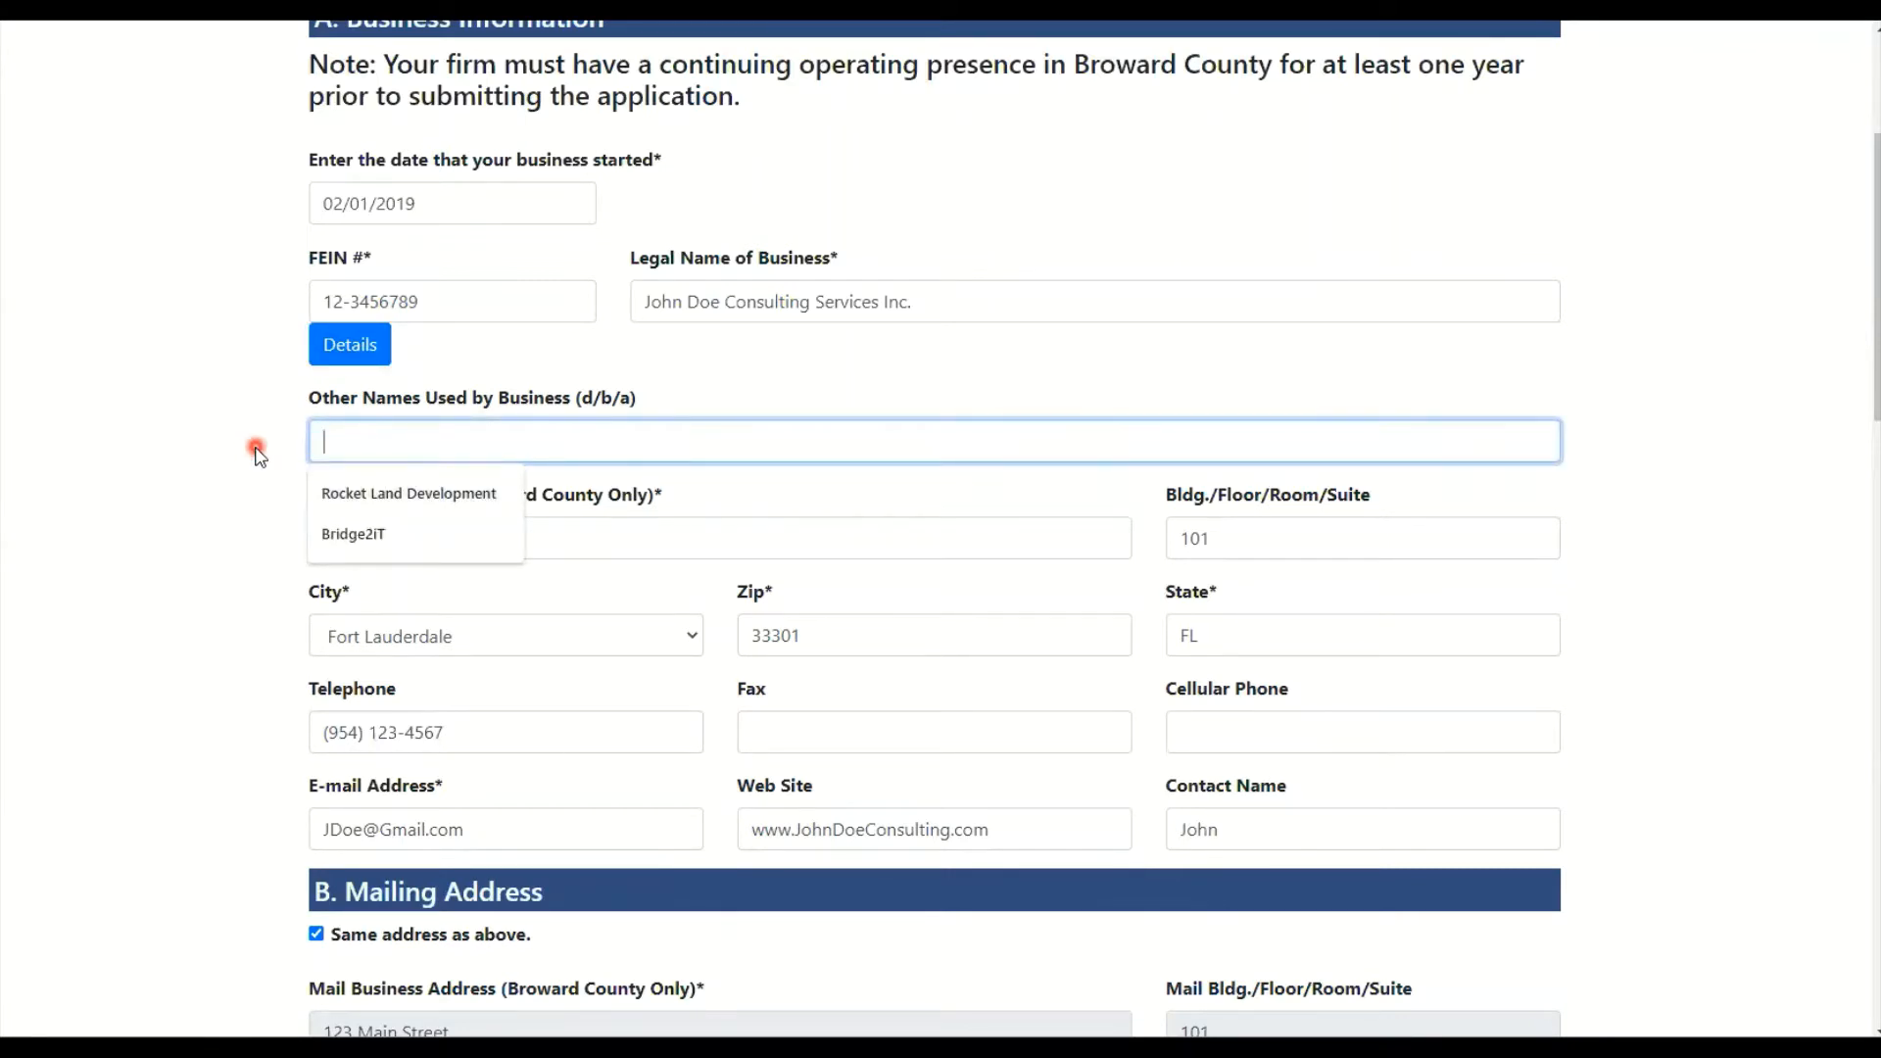
pyautogui.click(149, 696)
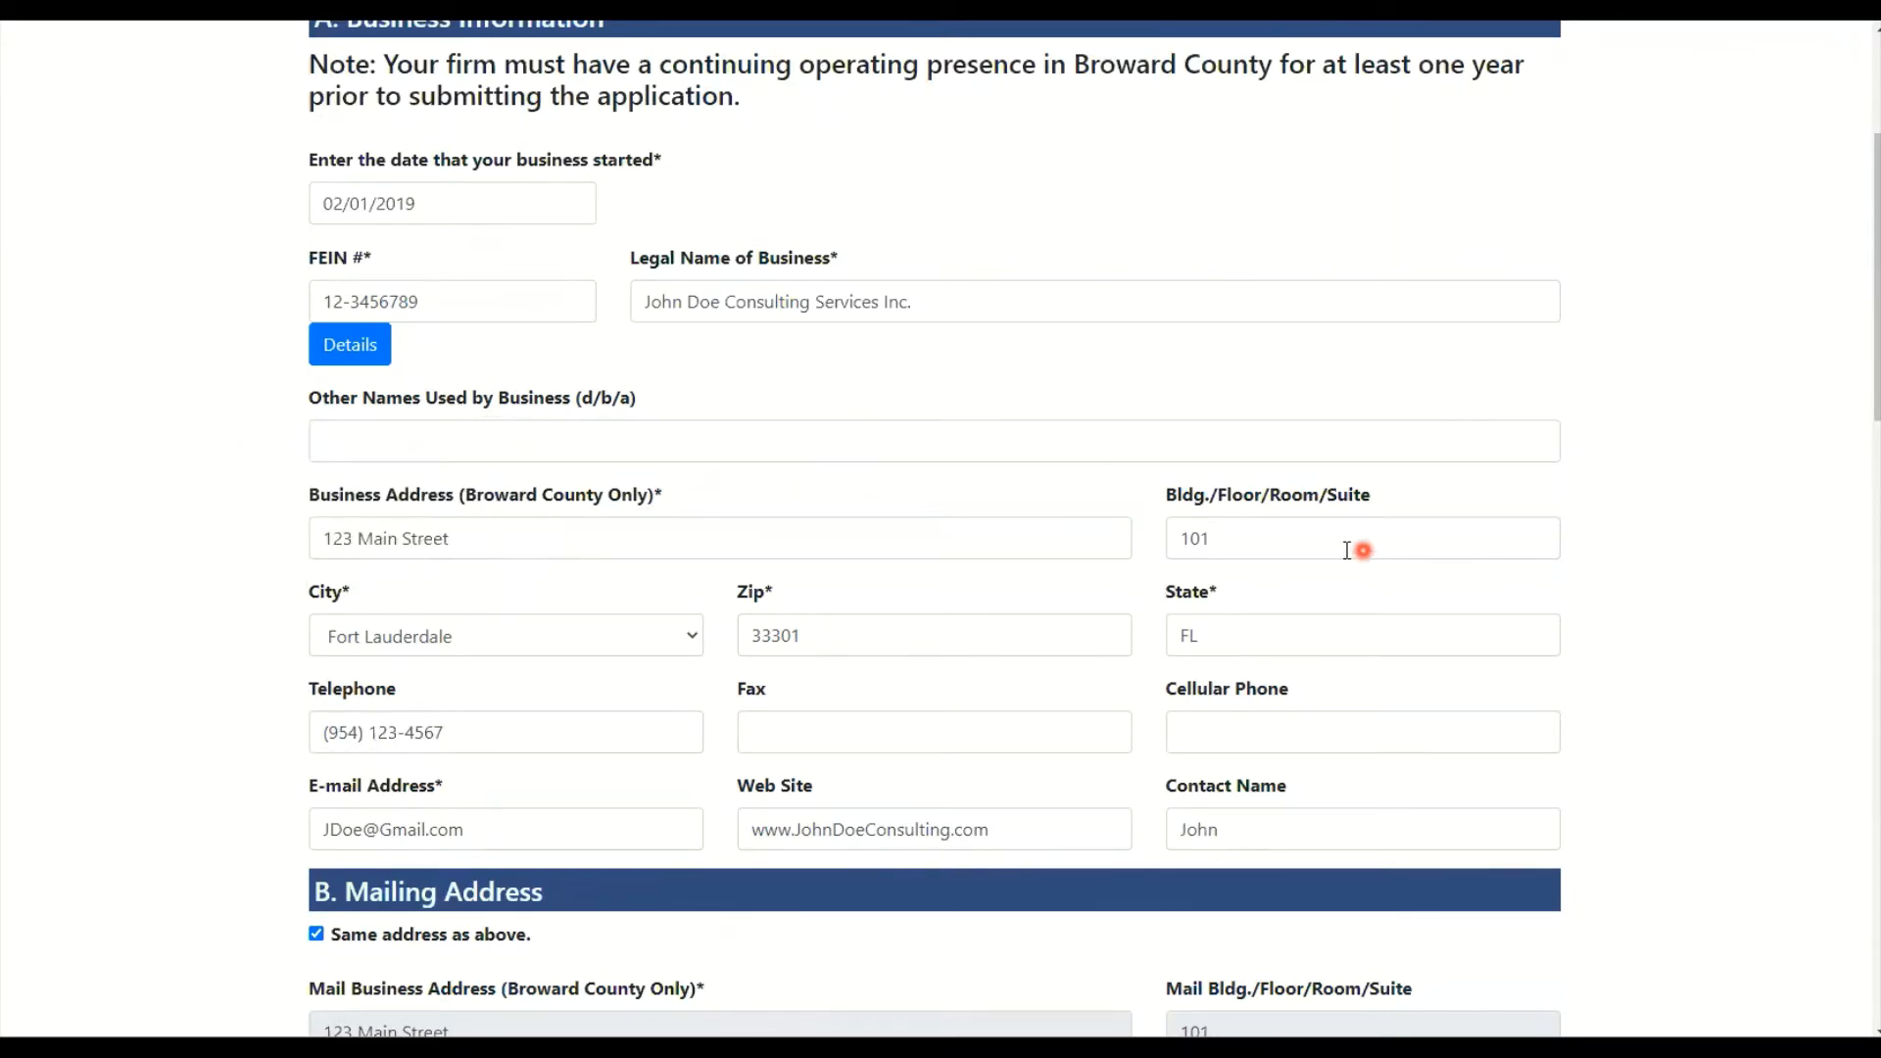
# Review the business address, mailing address, business type and origin, employees and business branches sections of the general applicant information
pyautogui.scroll(-1, 1470, 628)
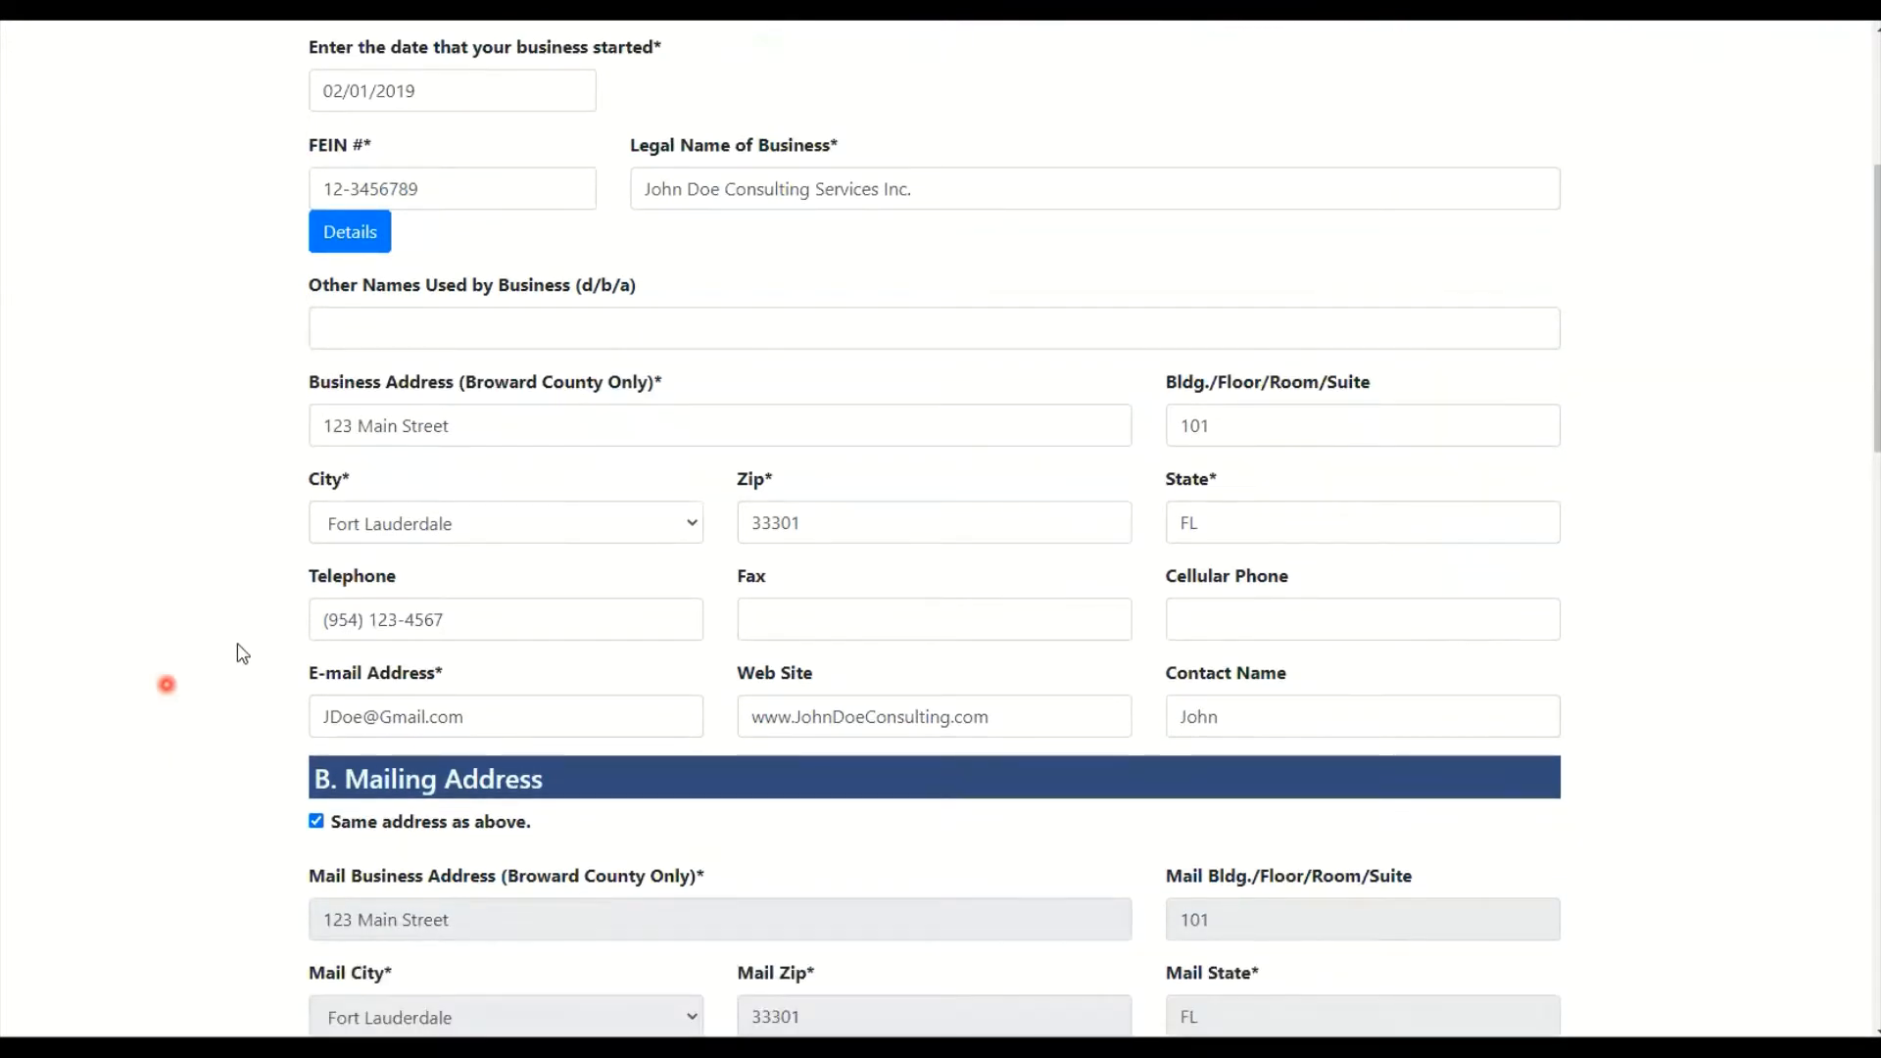
pyautogui.scroll(-3, 187, 676)
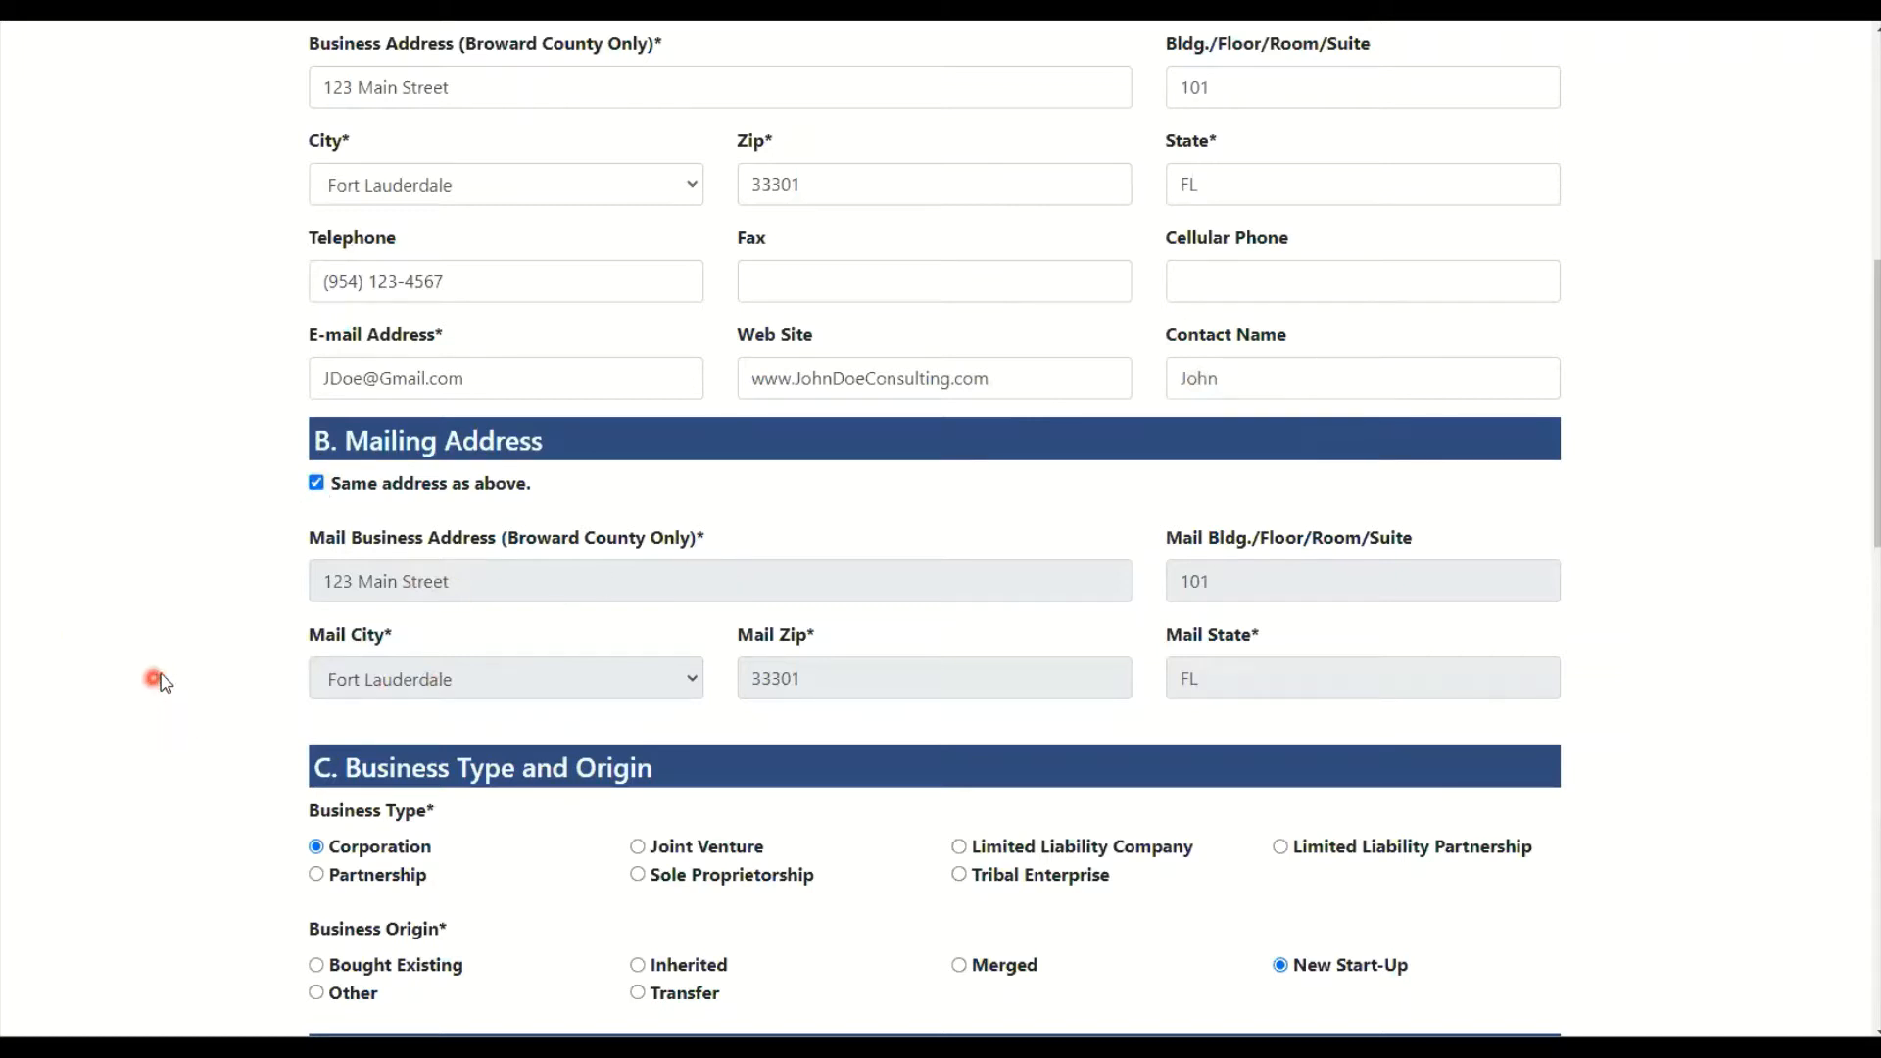
pyautogui.scroll(-1, 162, 676)
pyautogui.scroll(-3, 161, 676)
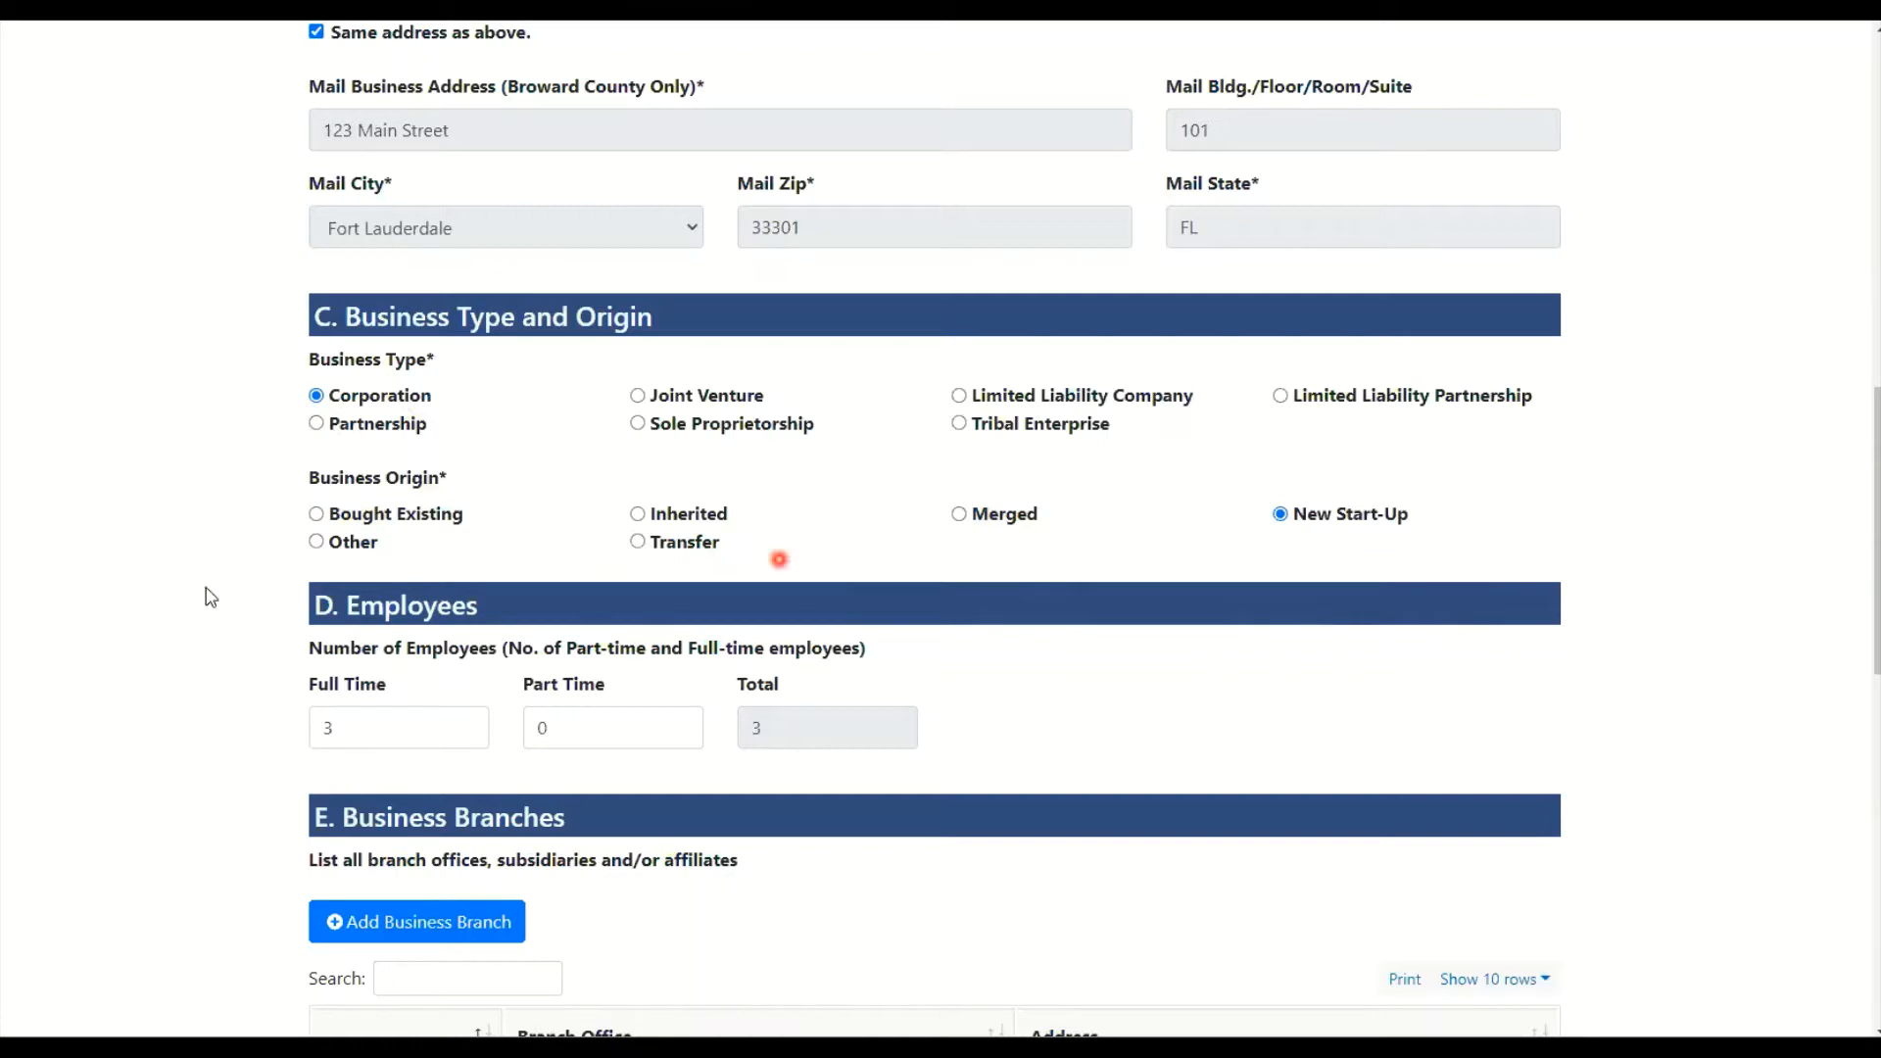
pyautogui.scroll(-3, 167, 600)
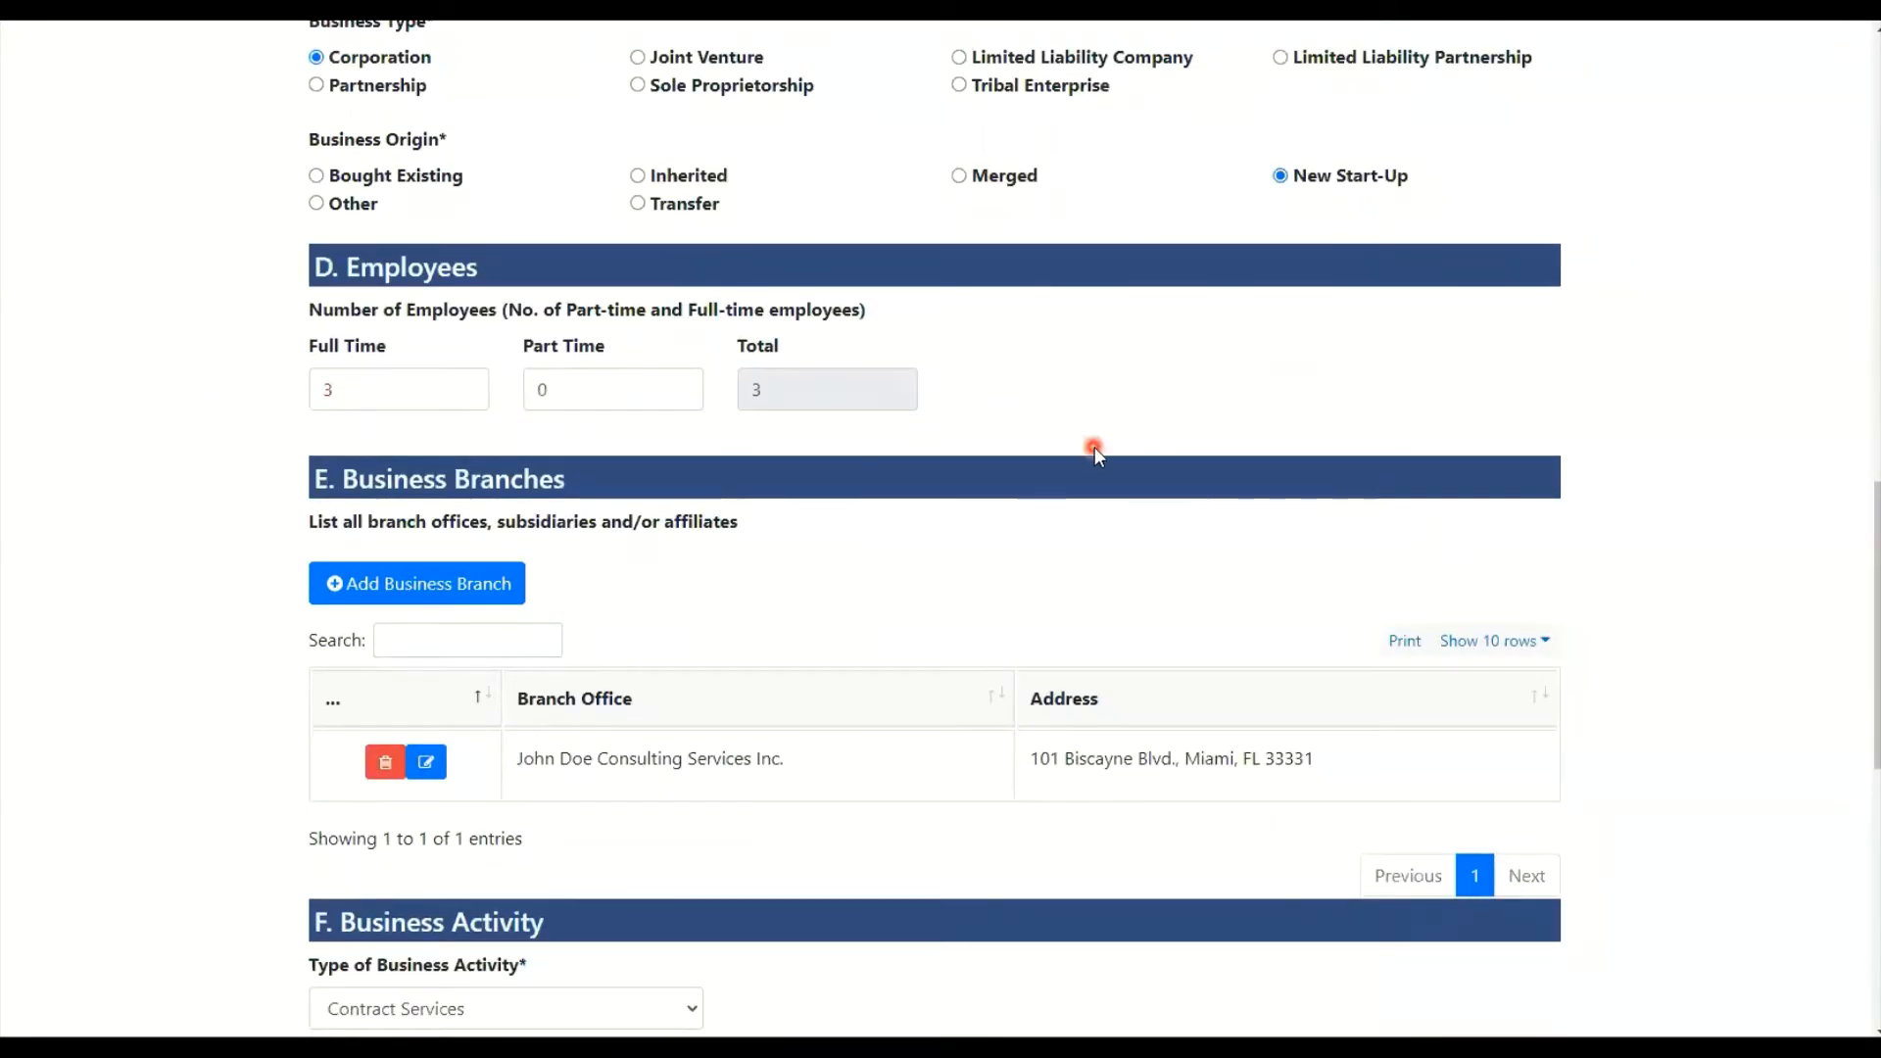
pyautogui.scroll(-2, 168, 546)
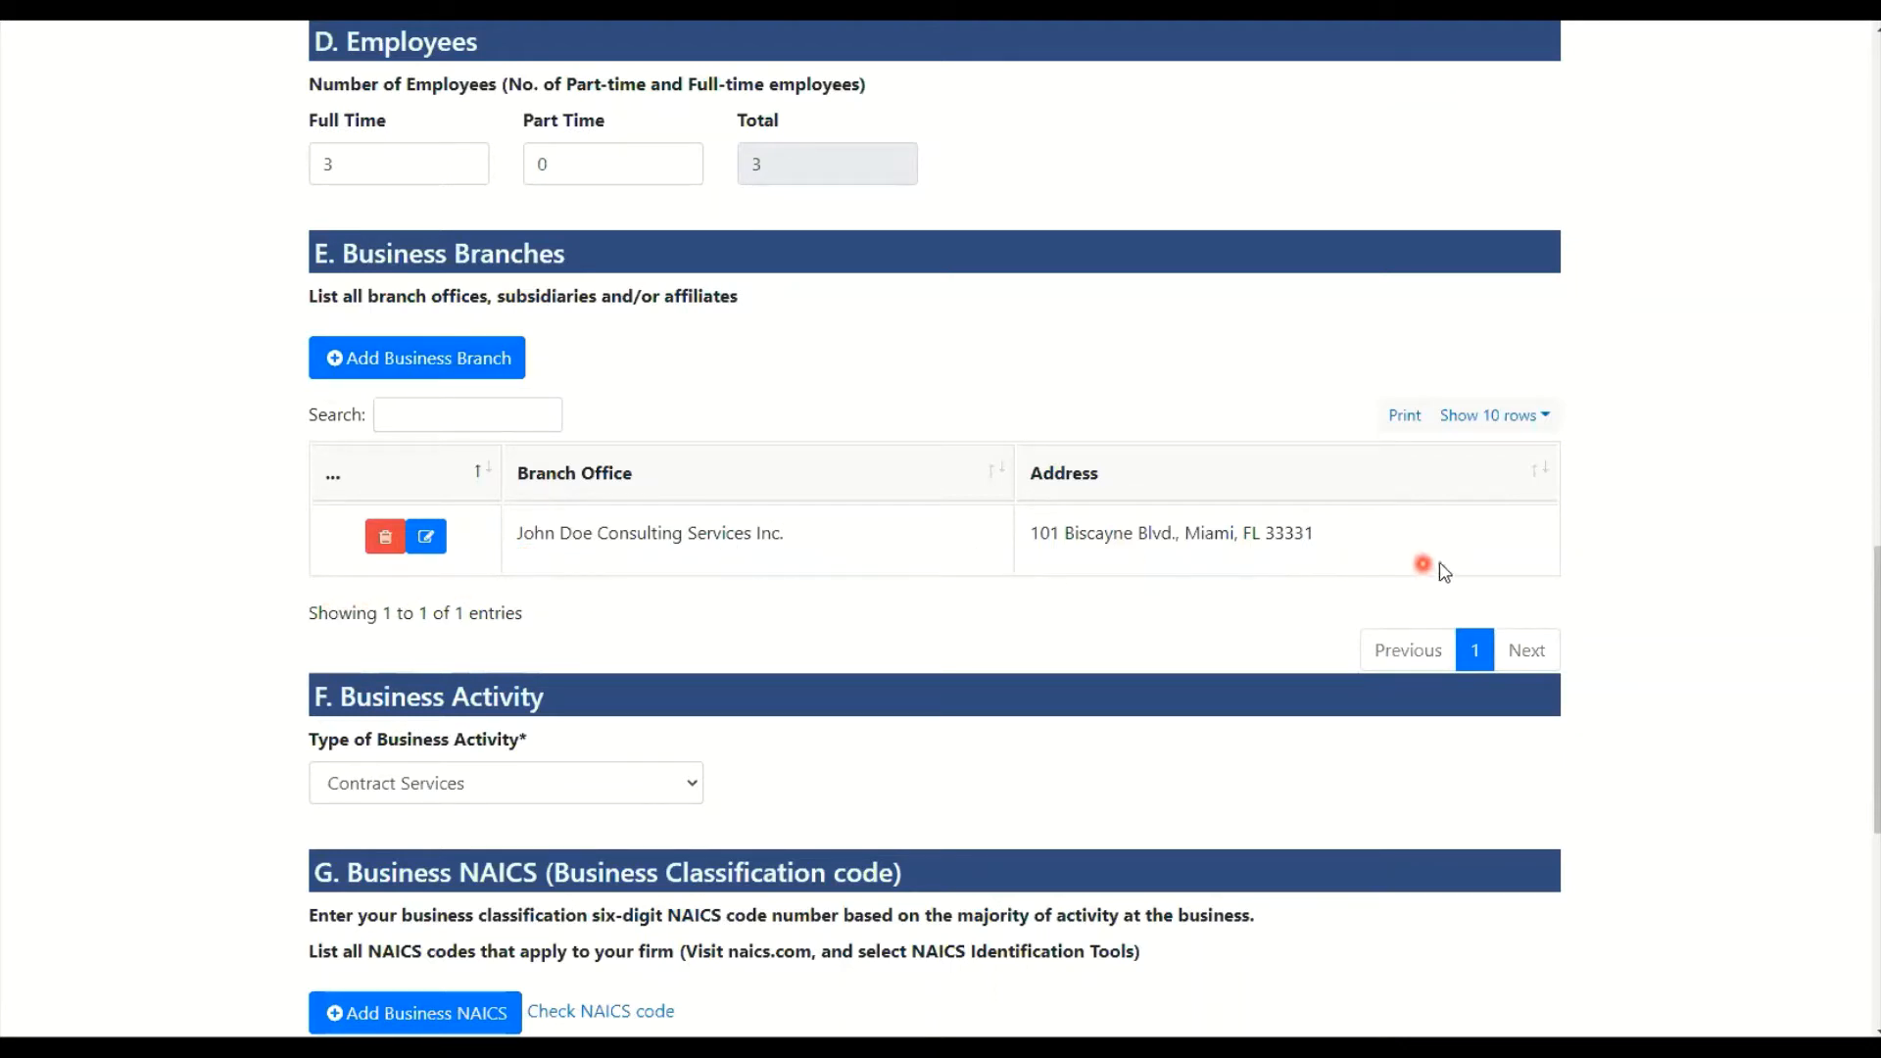
# Choose Contract Services as the type of business activity and save the general applicant information
pyautogui.scroll(-3, 132, 593)
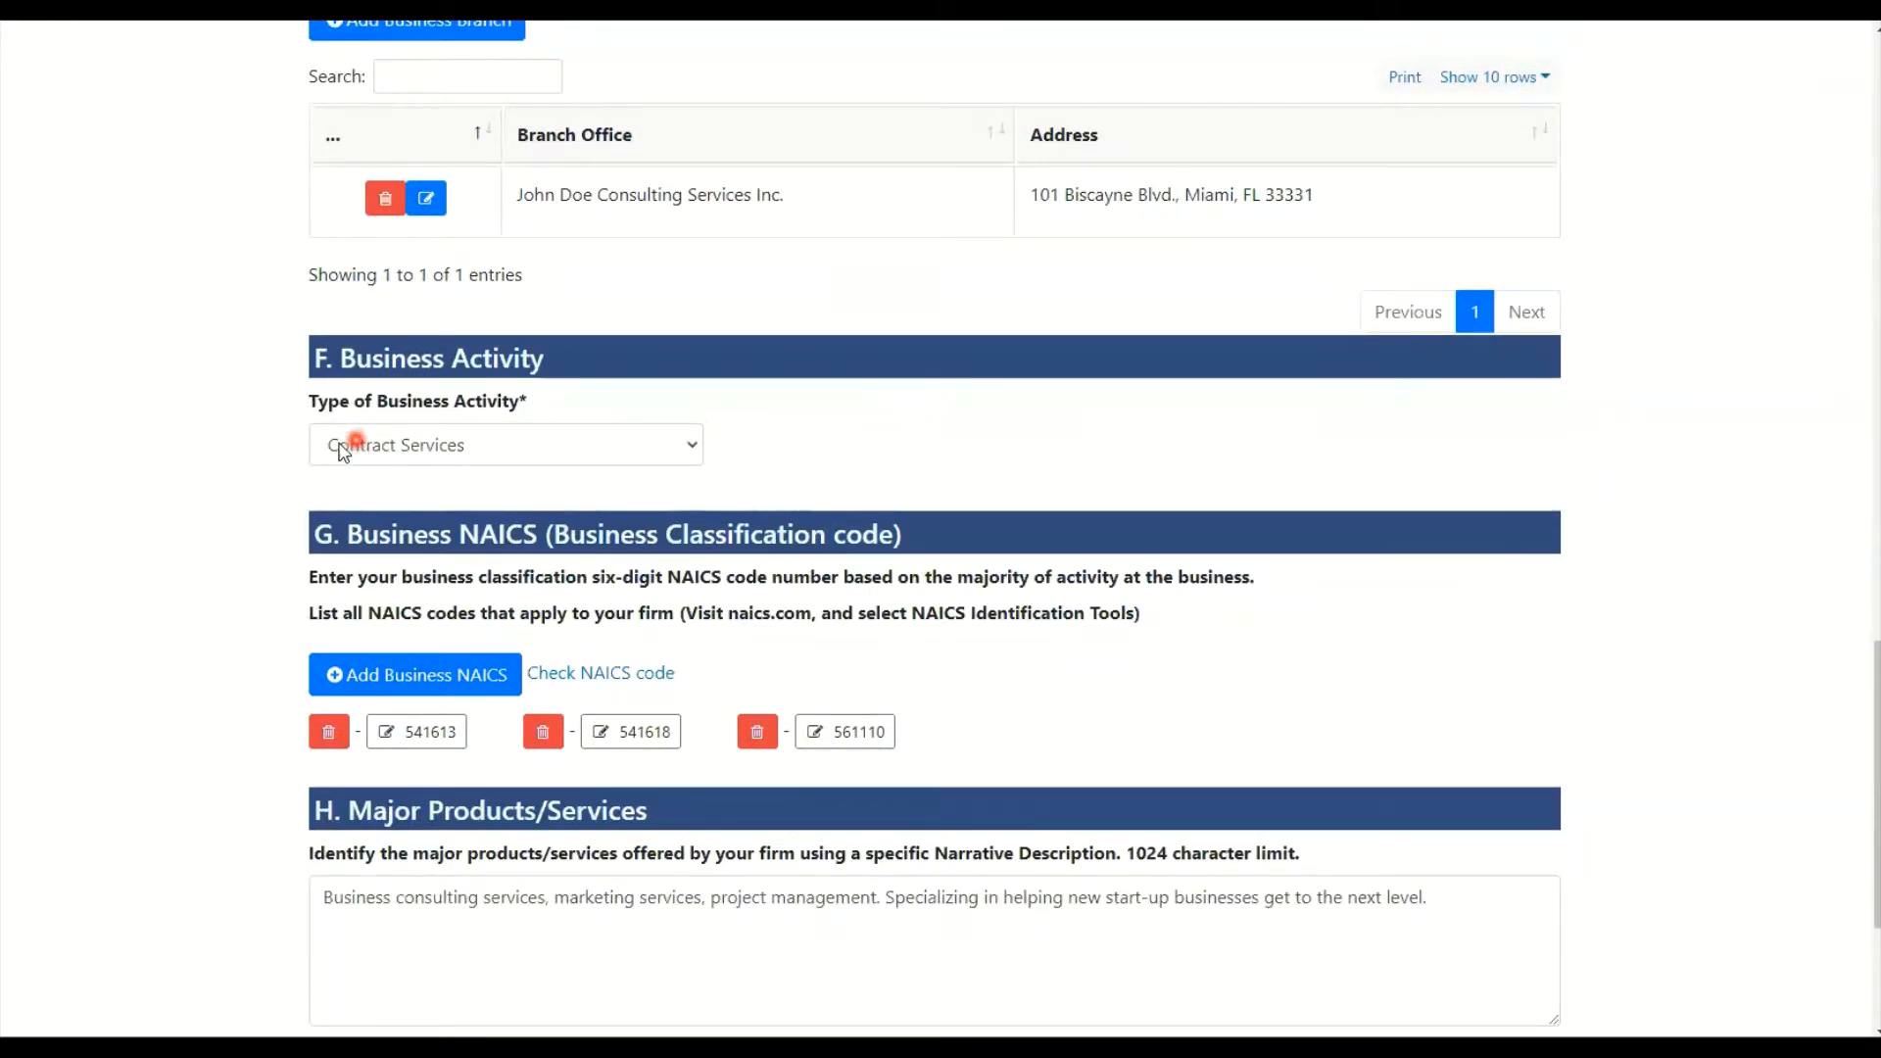
pyautogui.click(685, 455)
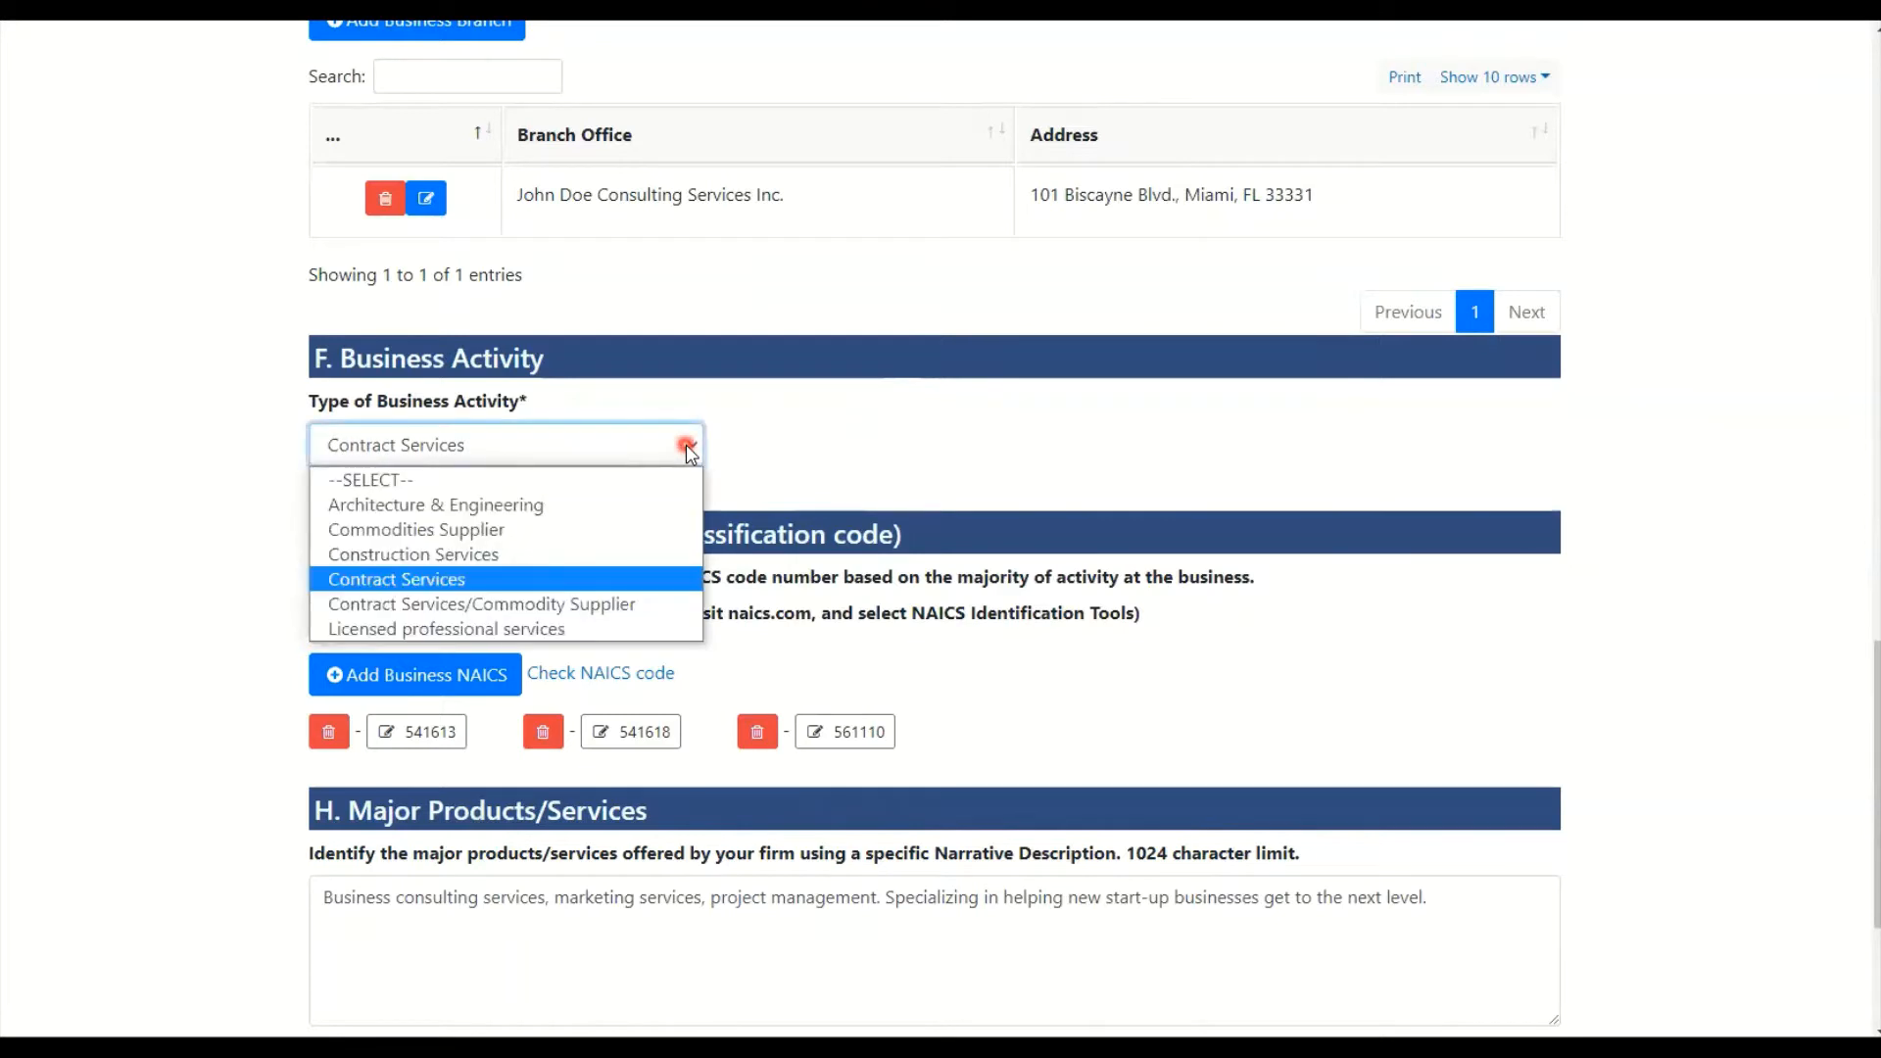
pyautogui.click(498, 580)
pyautogui.scroll(-2, 170, 471)
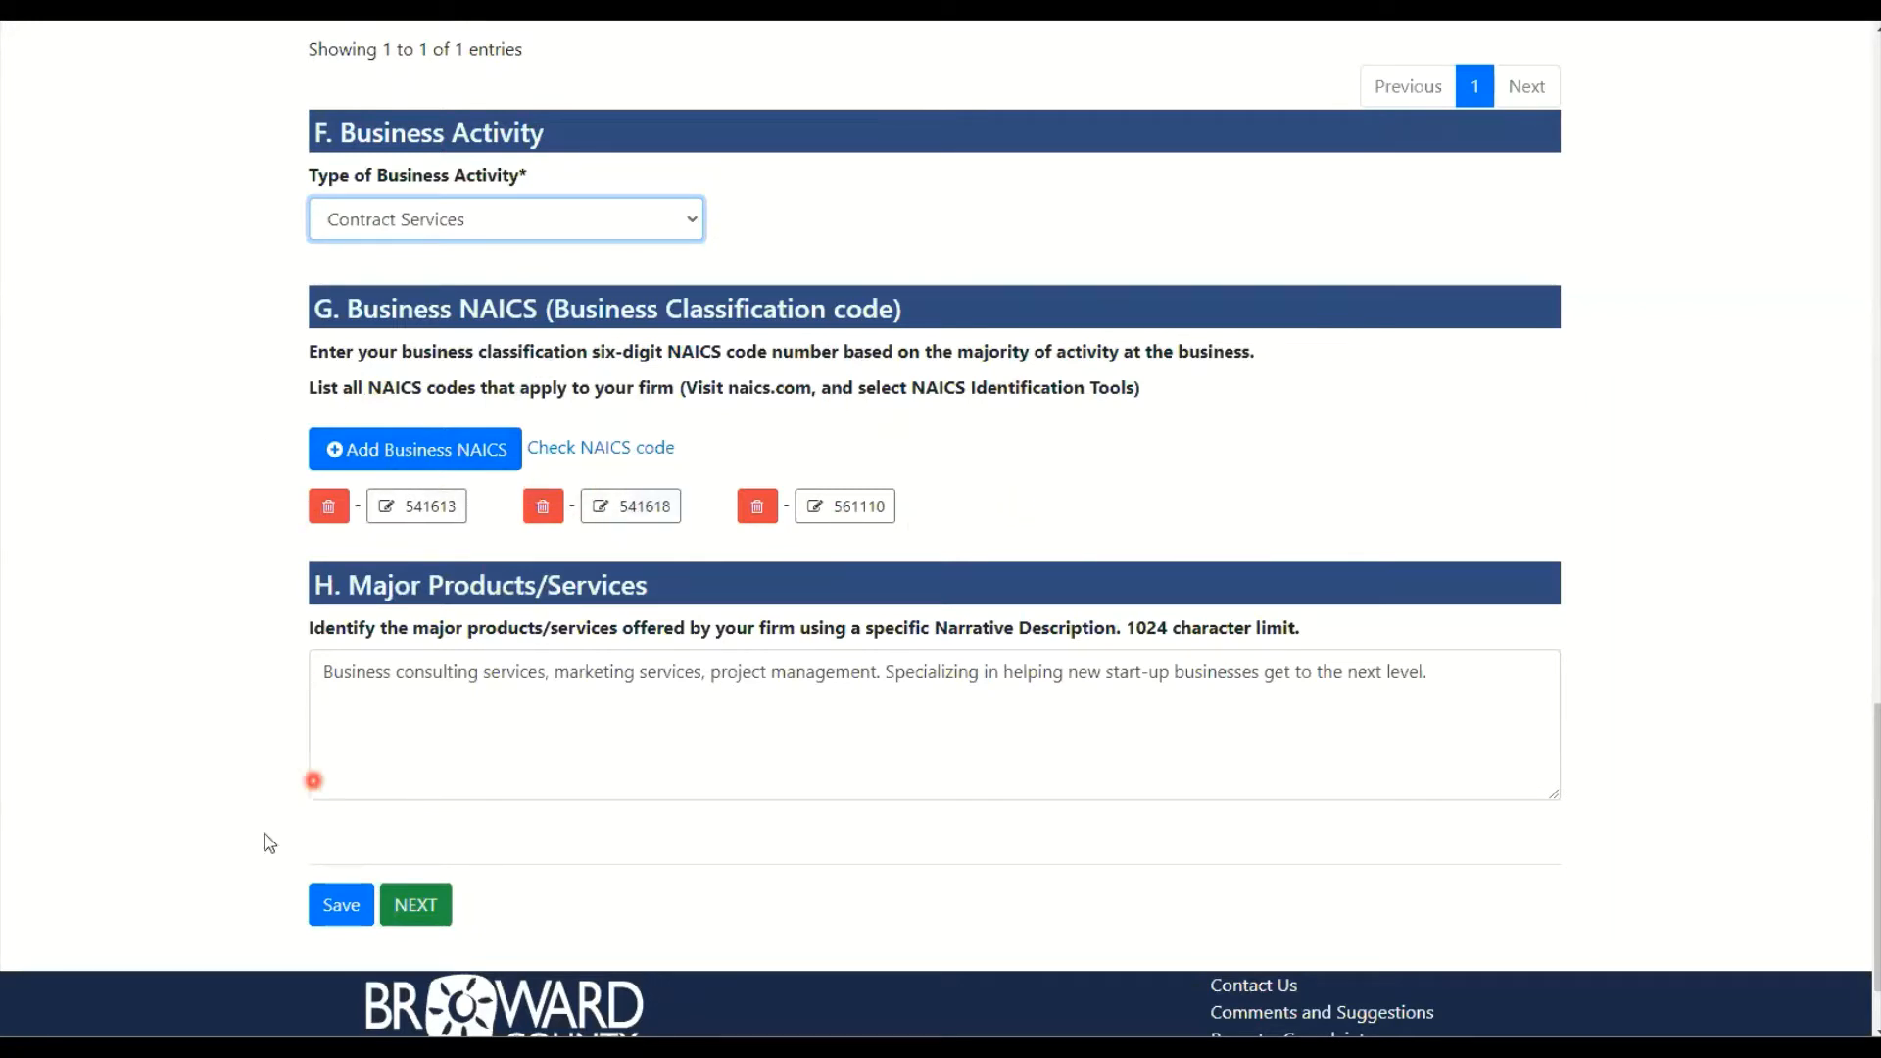
pyautogui.scroll(-1, 196, 585)
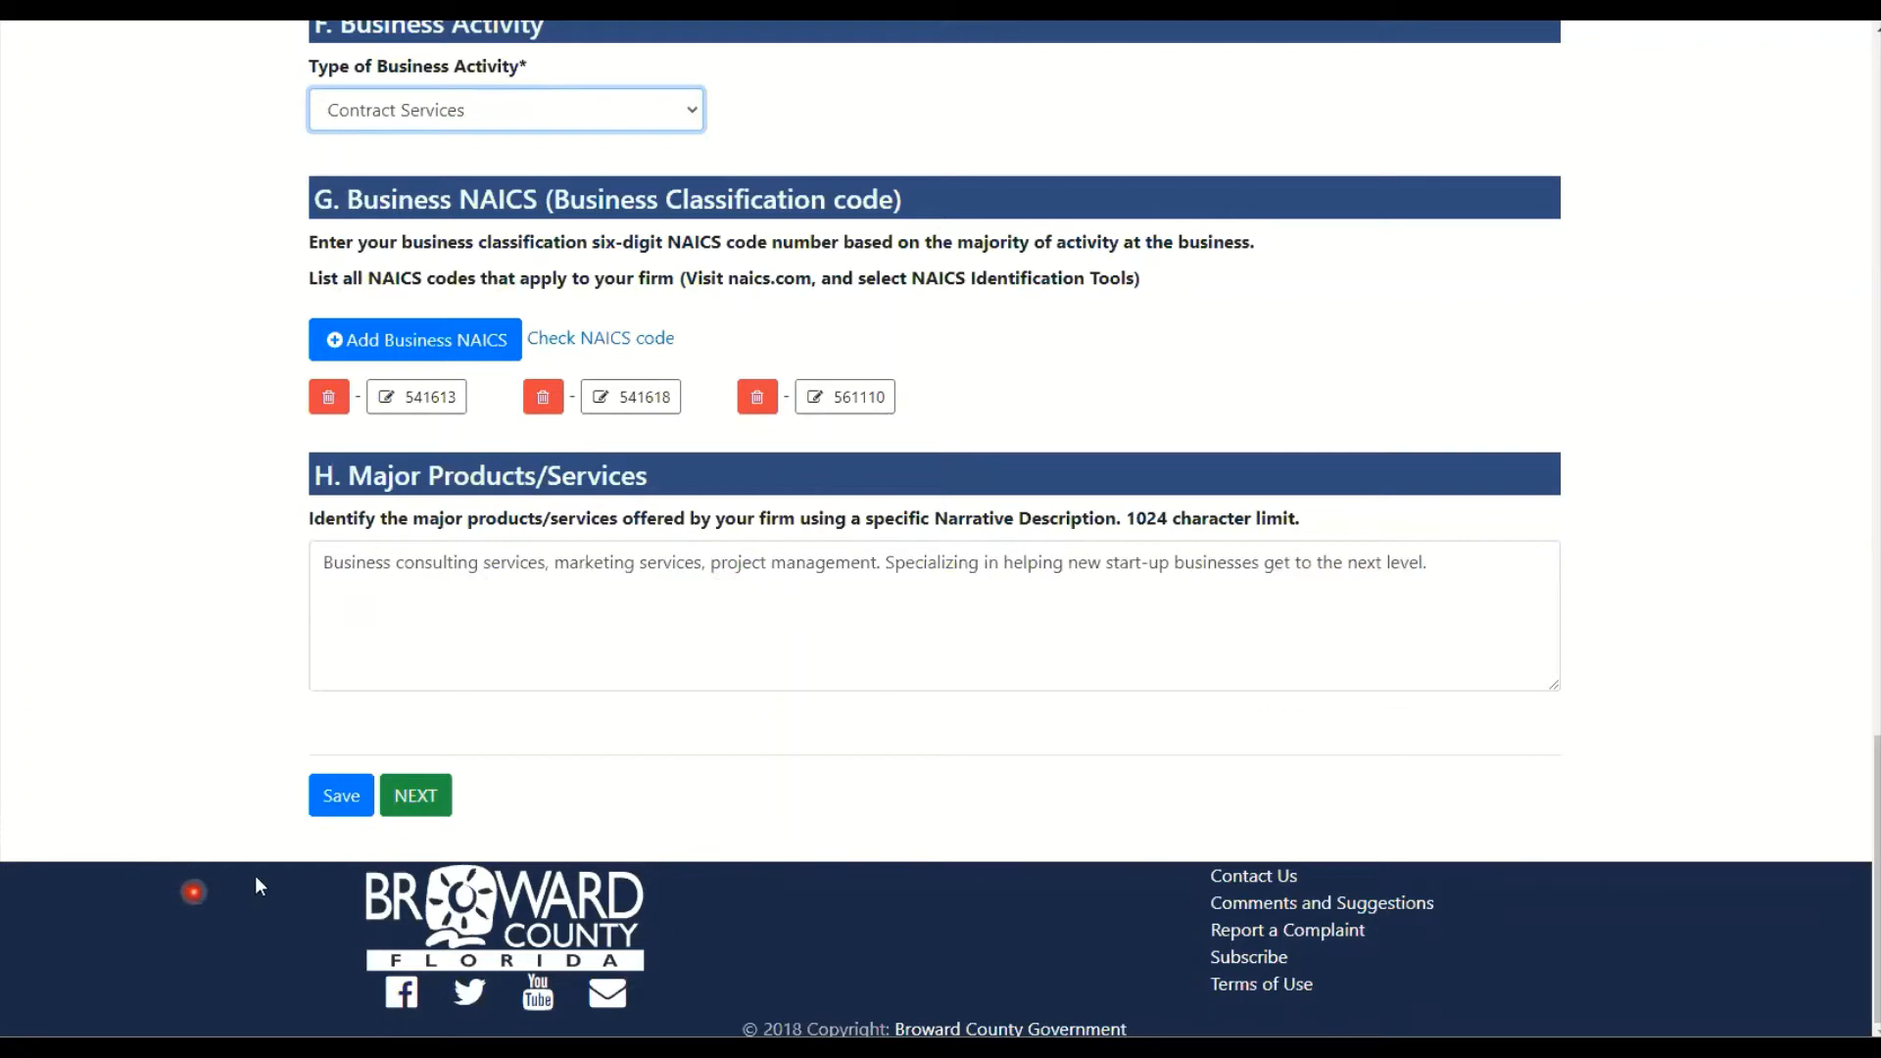
pyautogui.click(340, 806)
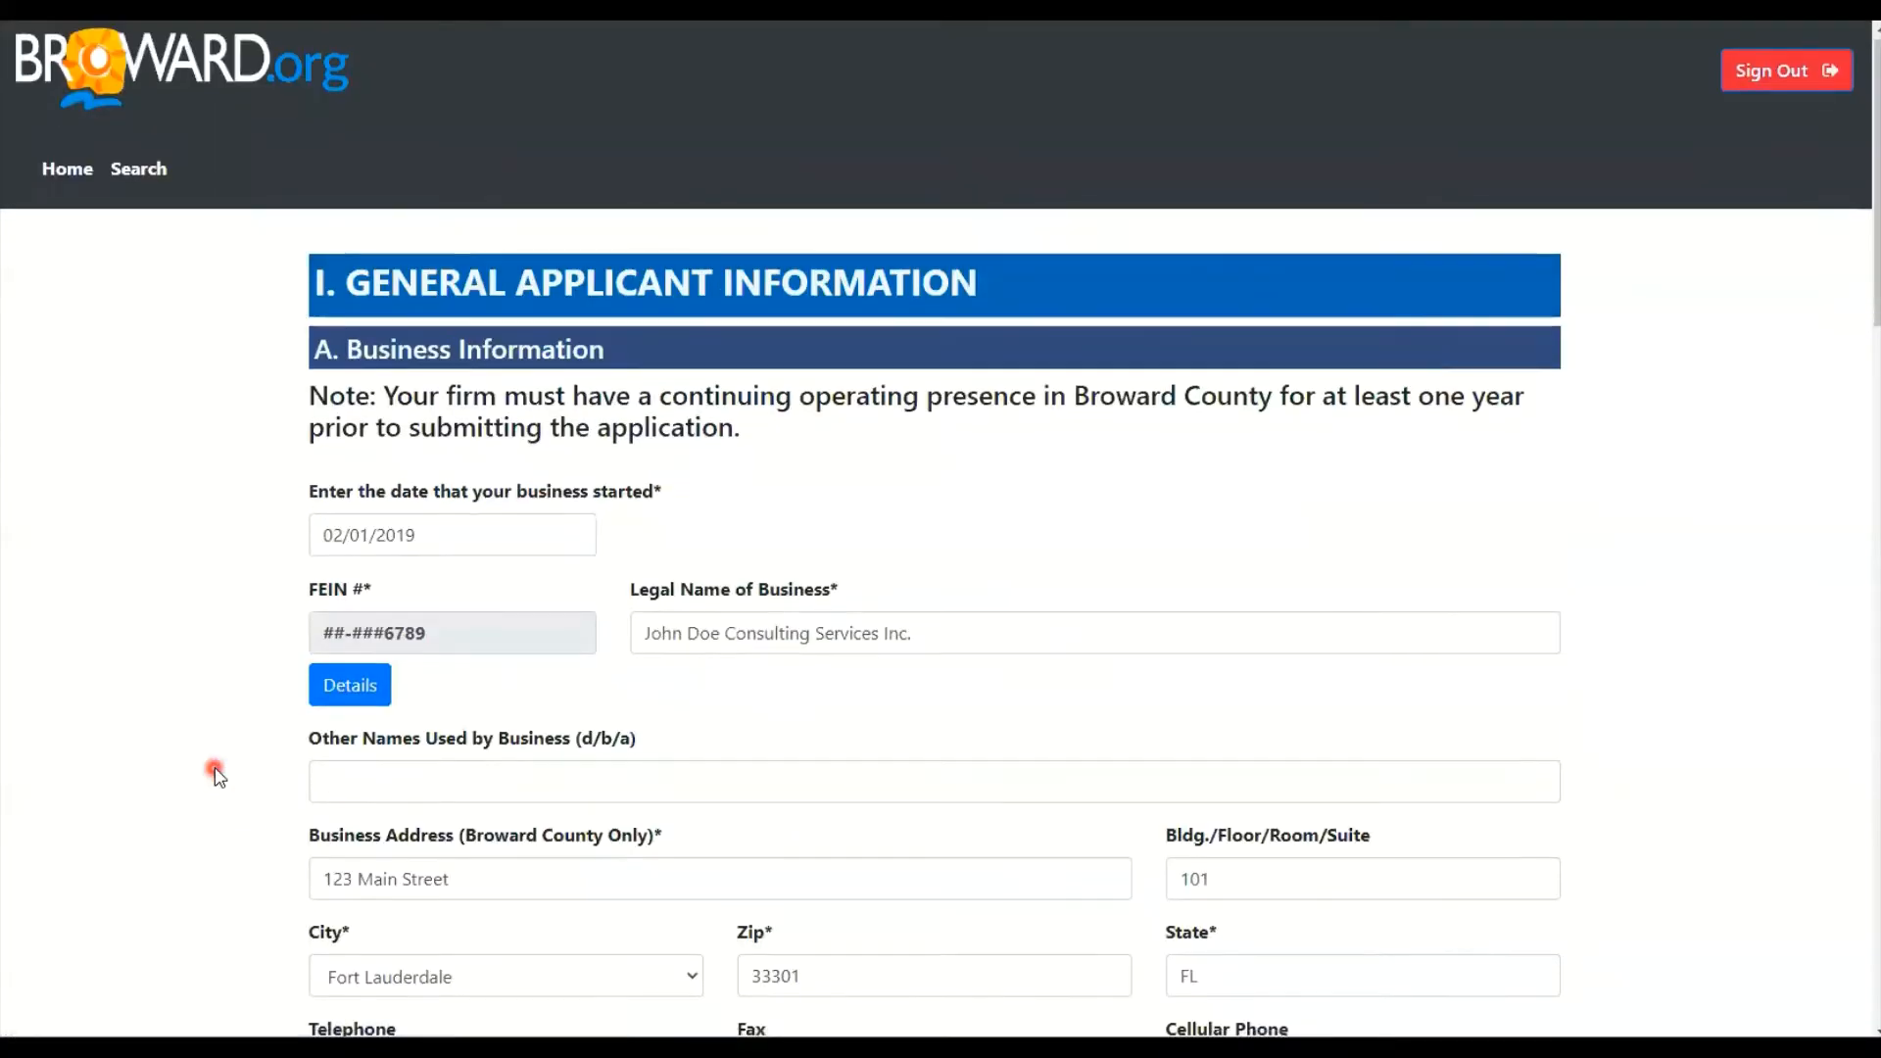
# Advance through the general applicant and ownership information to the owner personal net worth section and select the listed owner
pyautogui.scroll(-12, 213, 772)
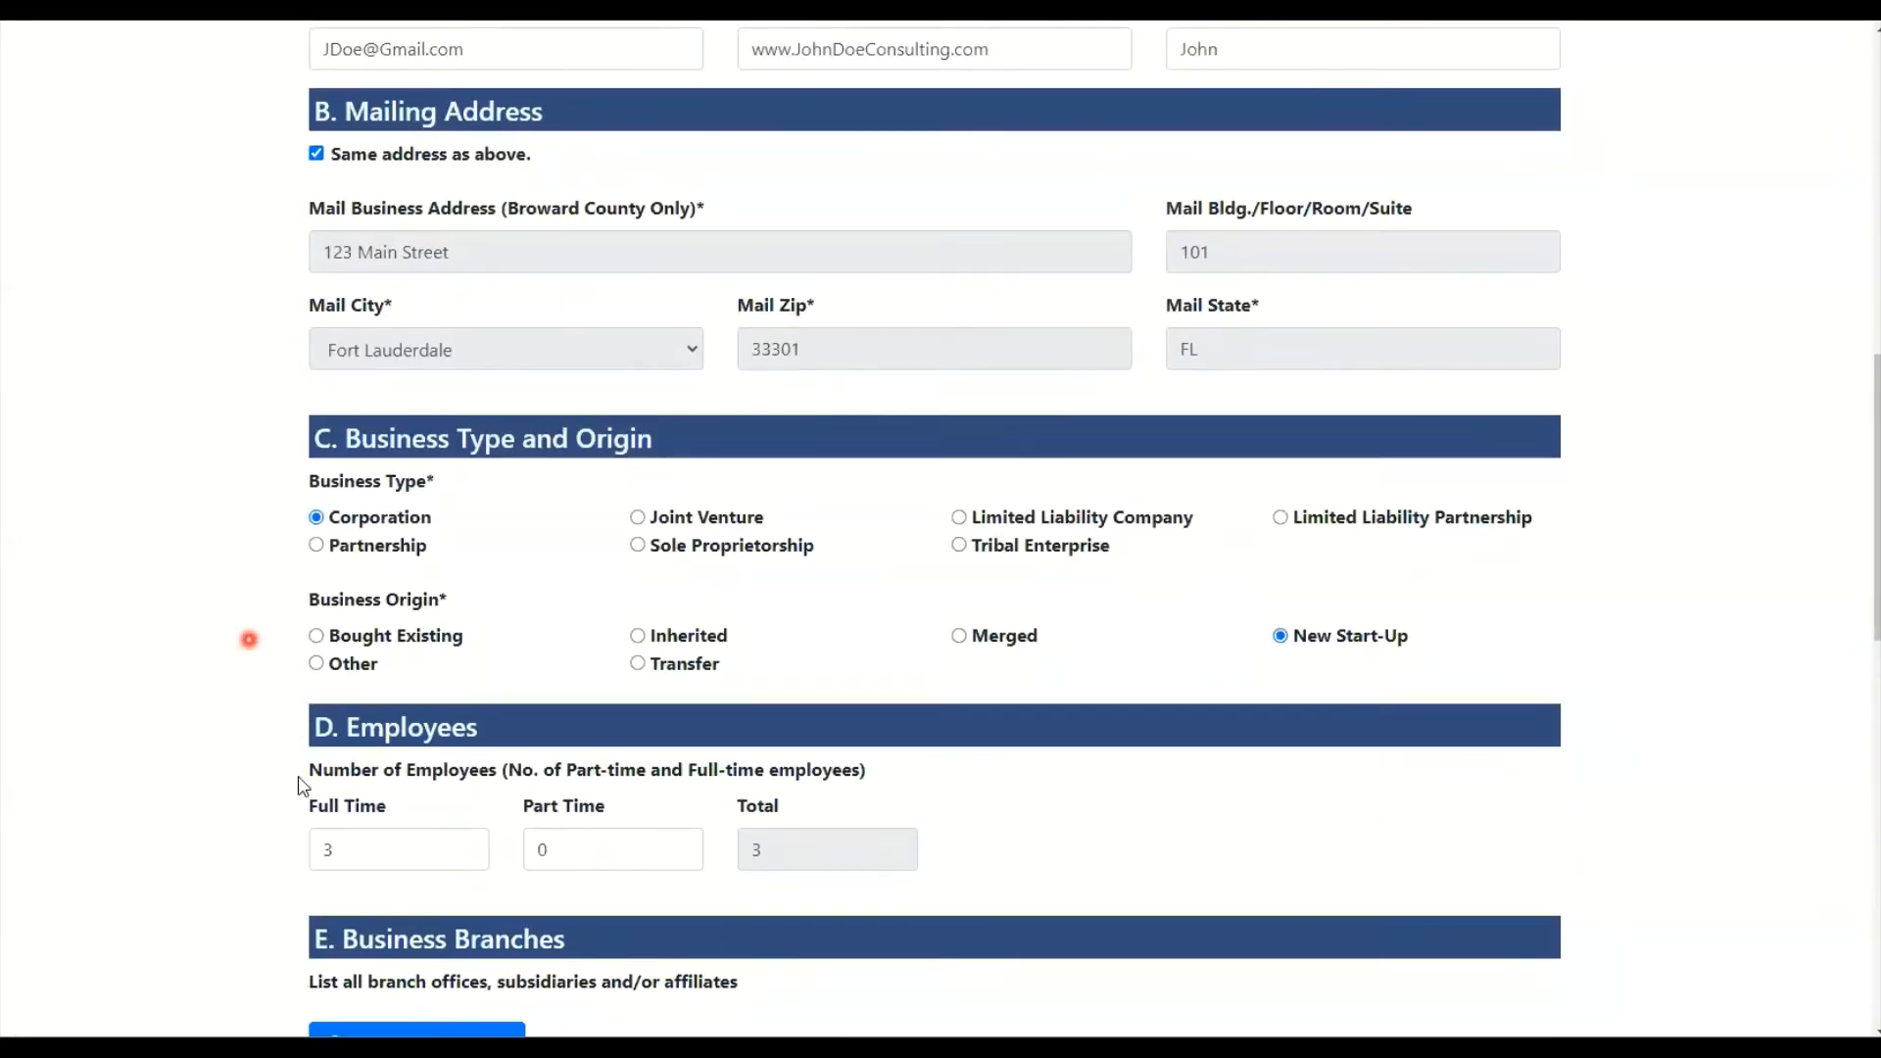
pyautogui.scroll(-5, 142, 704)
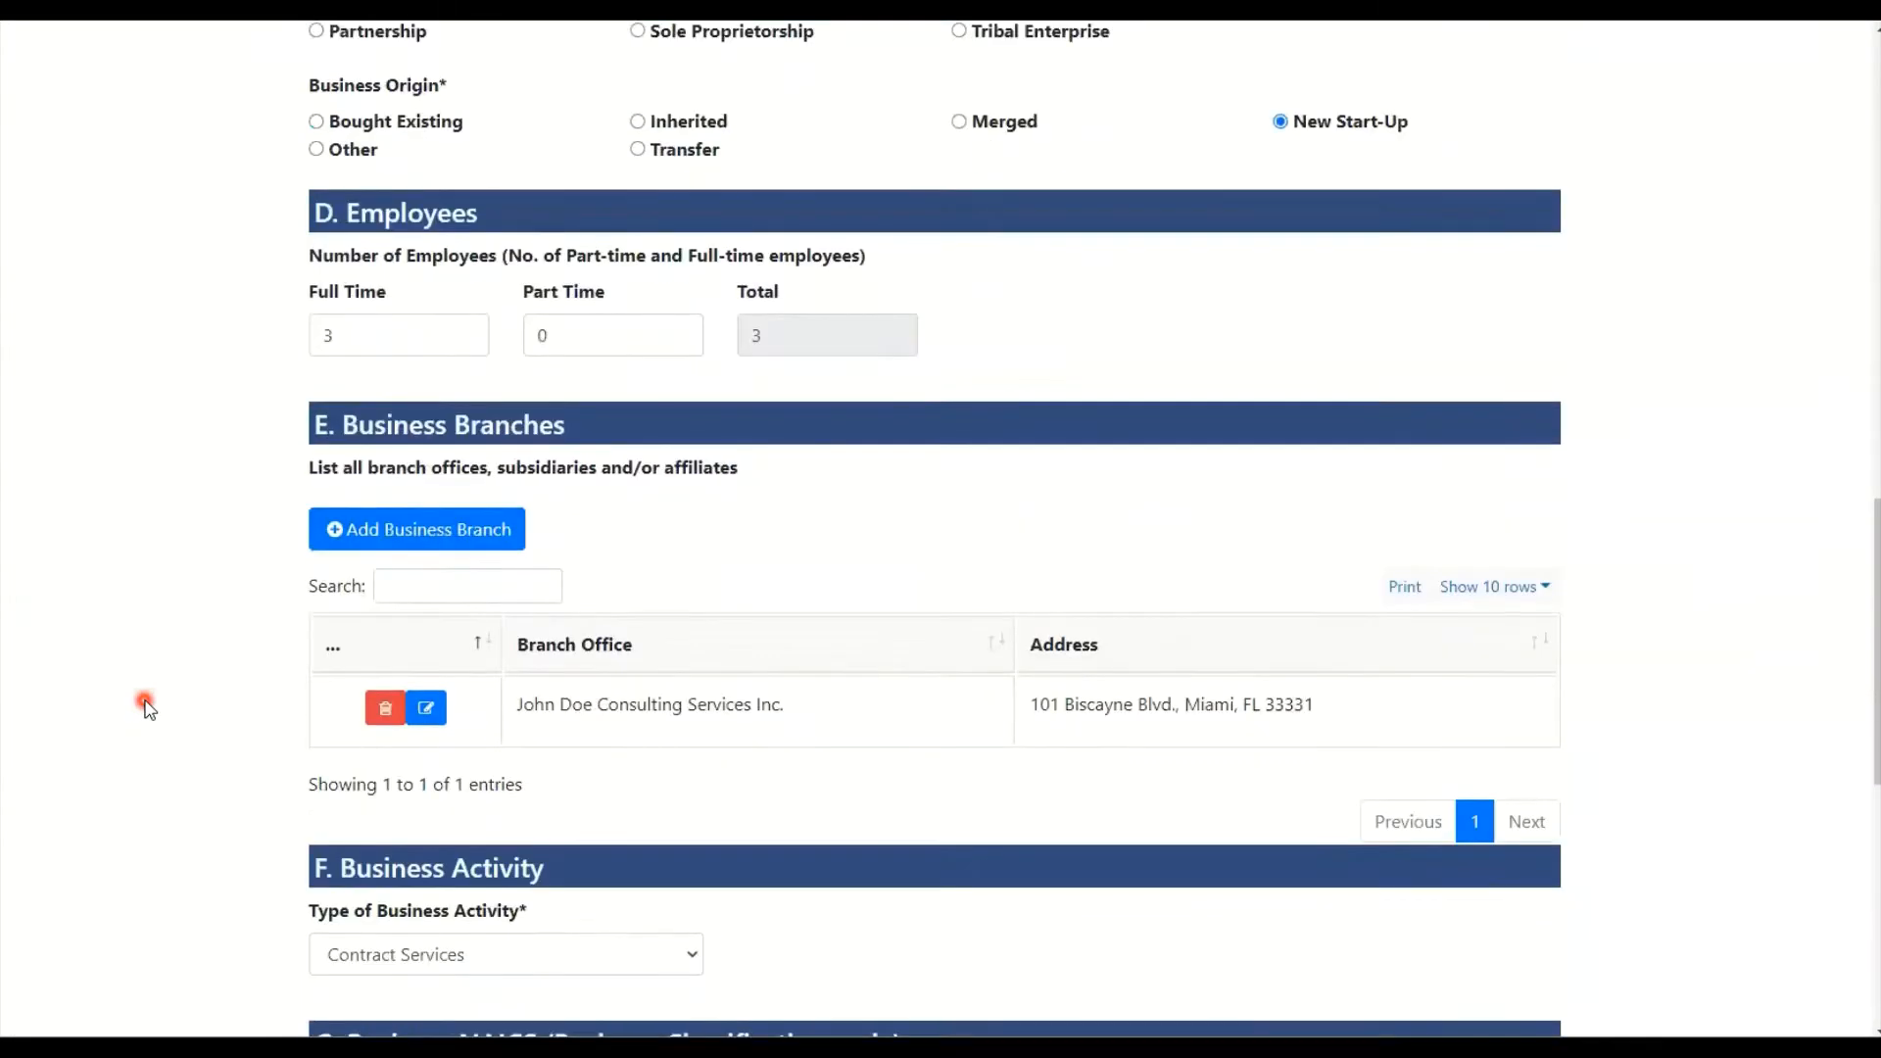
pyautogui.scroll(-8, 145, 705)
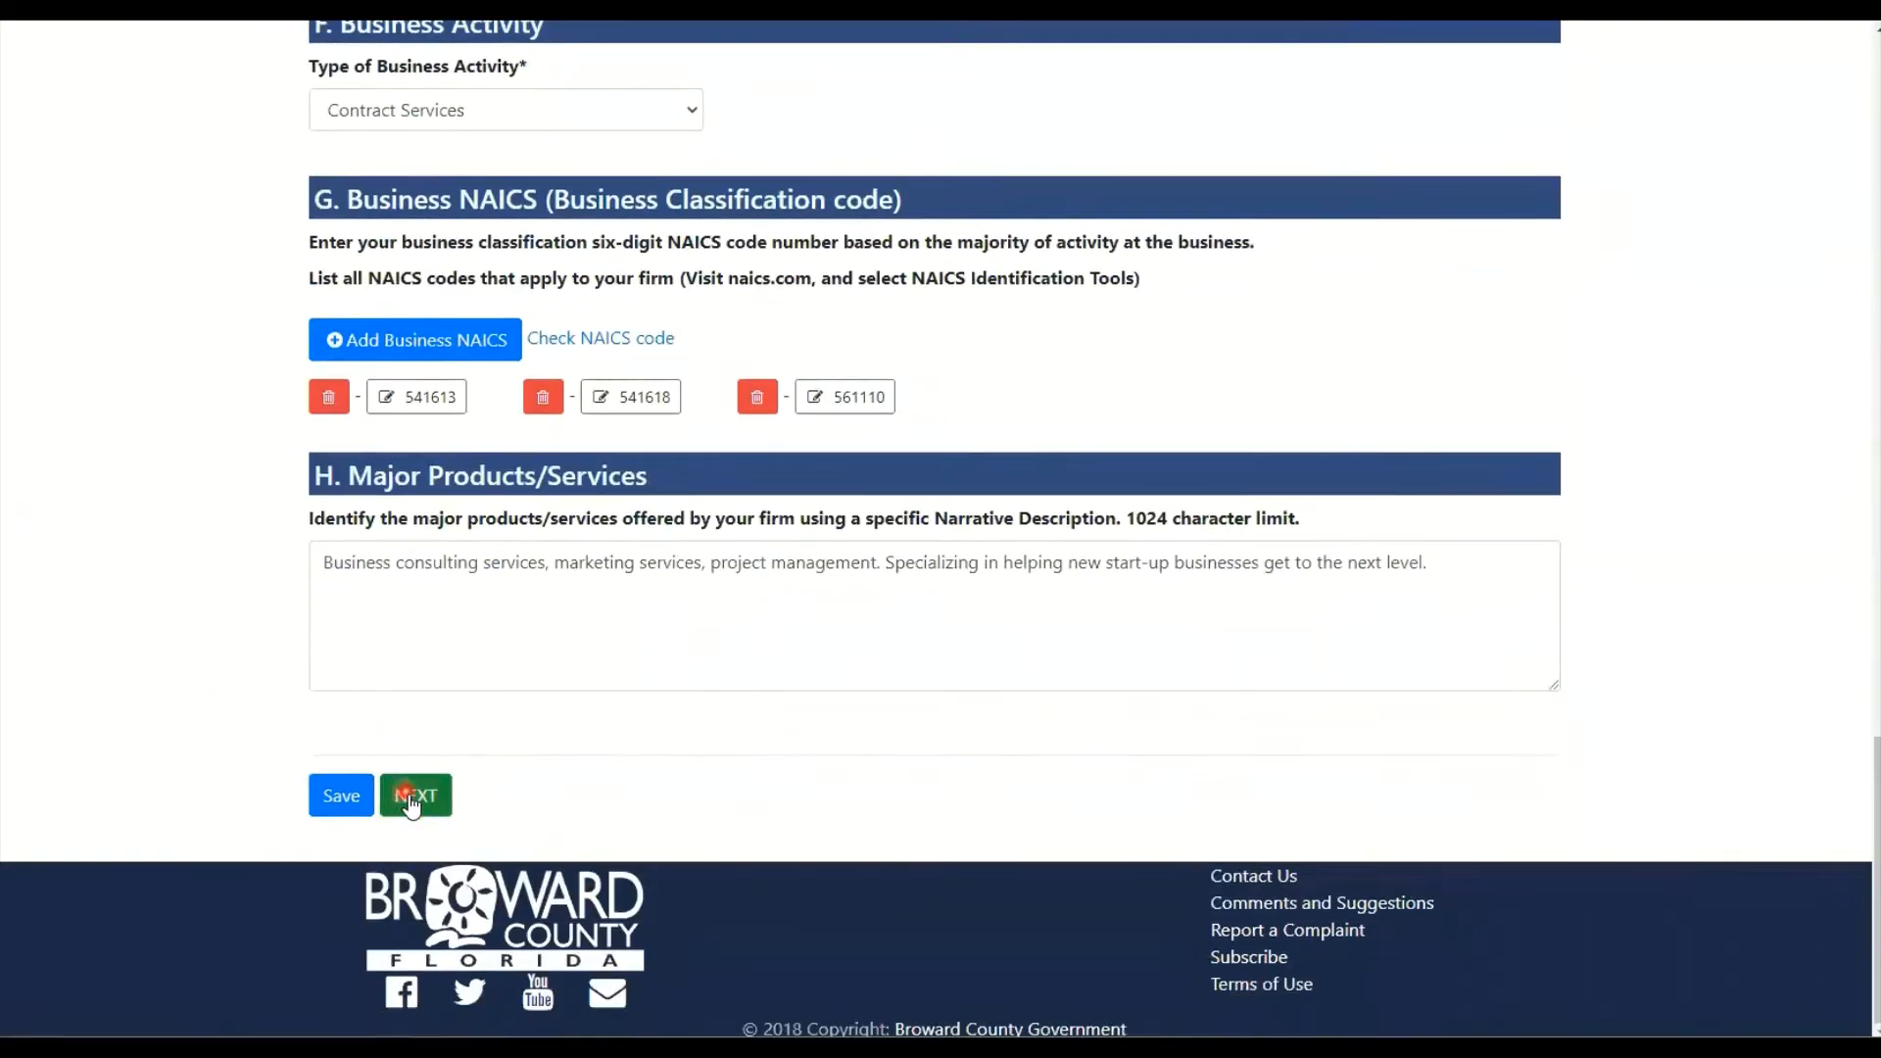
pyautogui.click(414, 797)
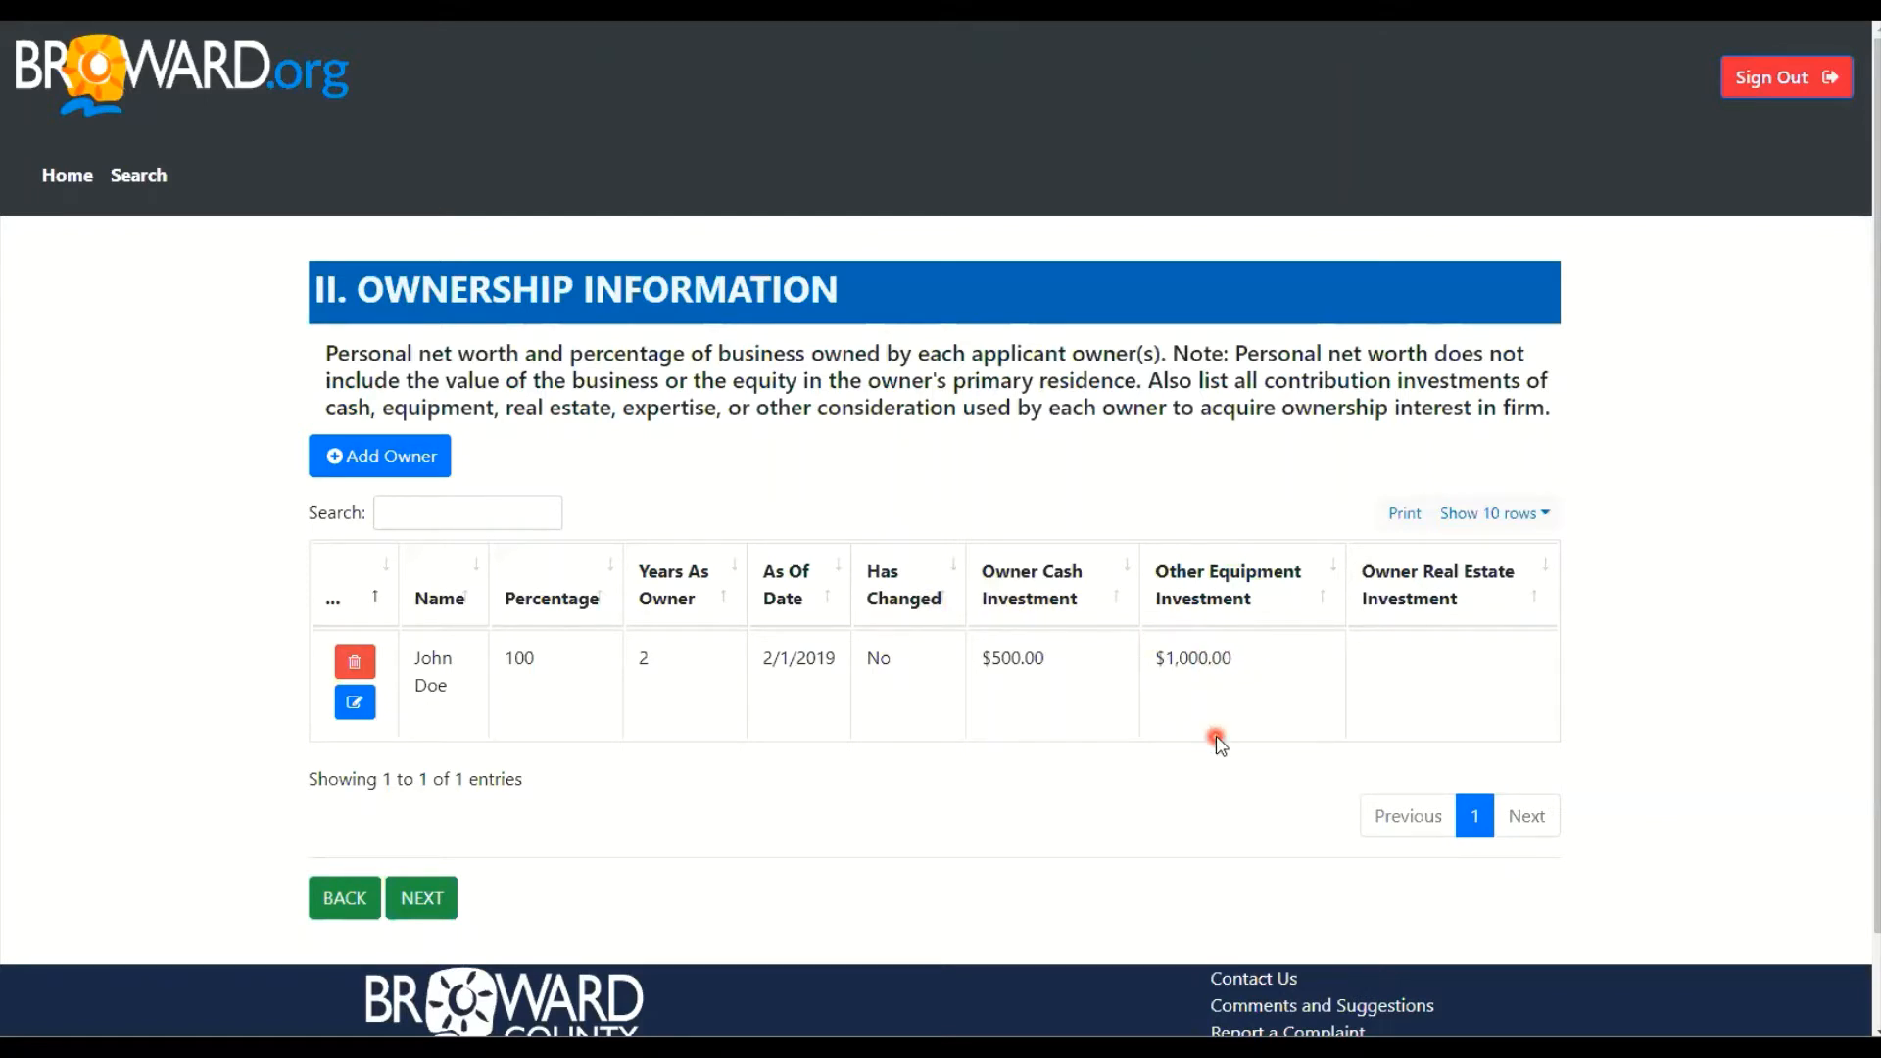
pyautogui.click(427, 910)
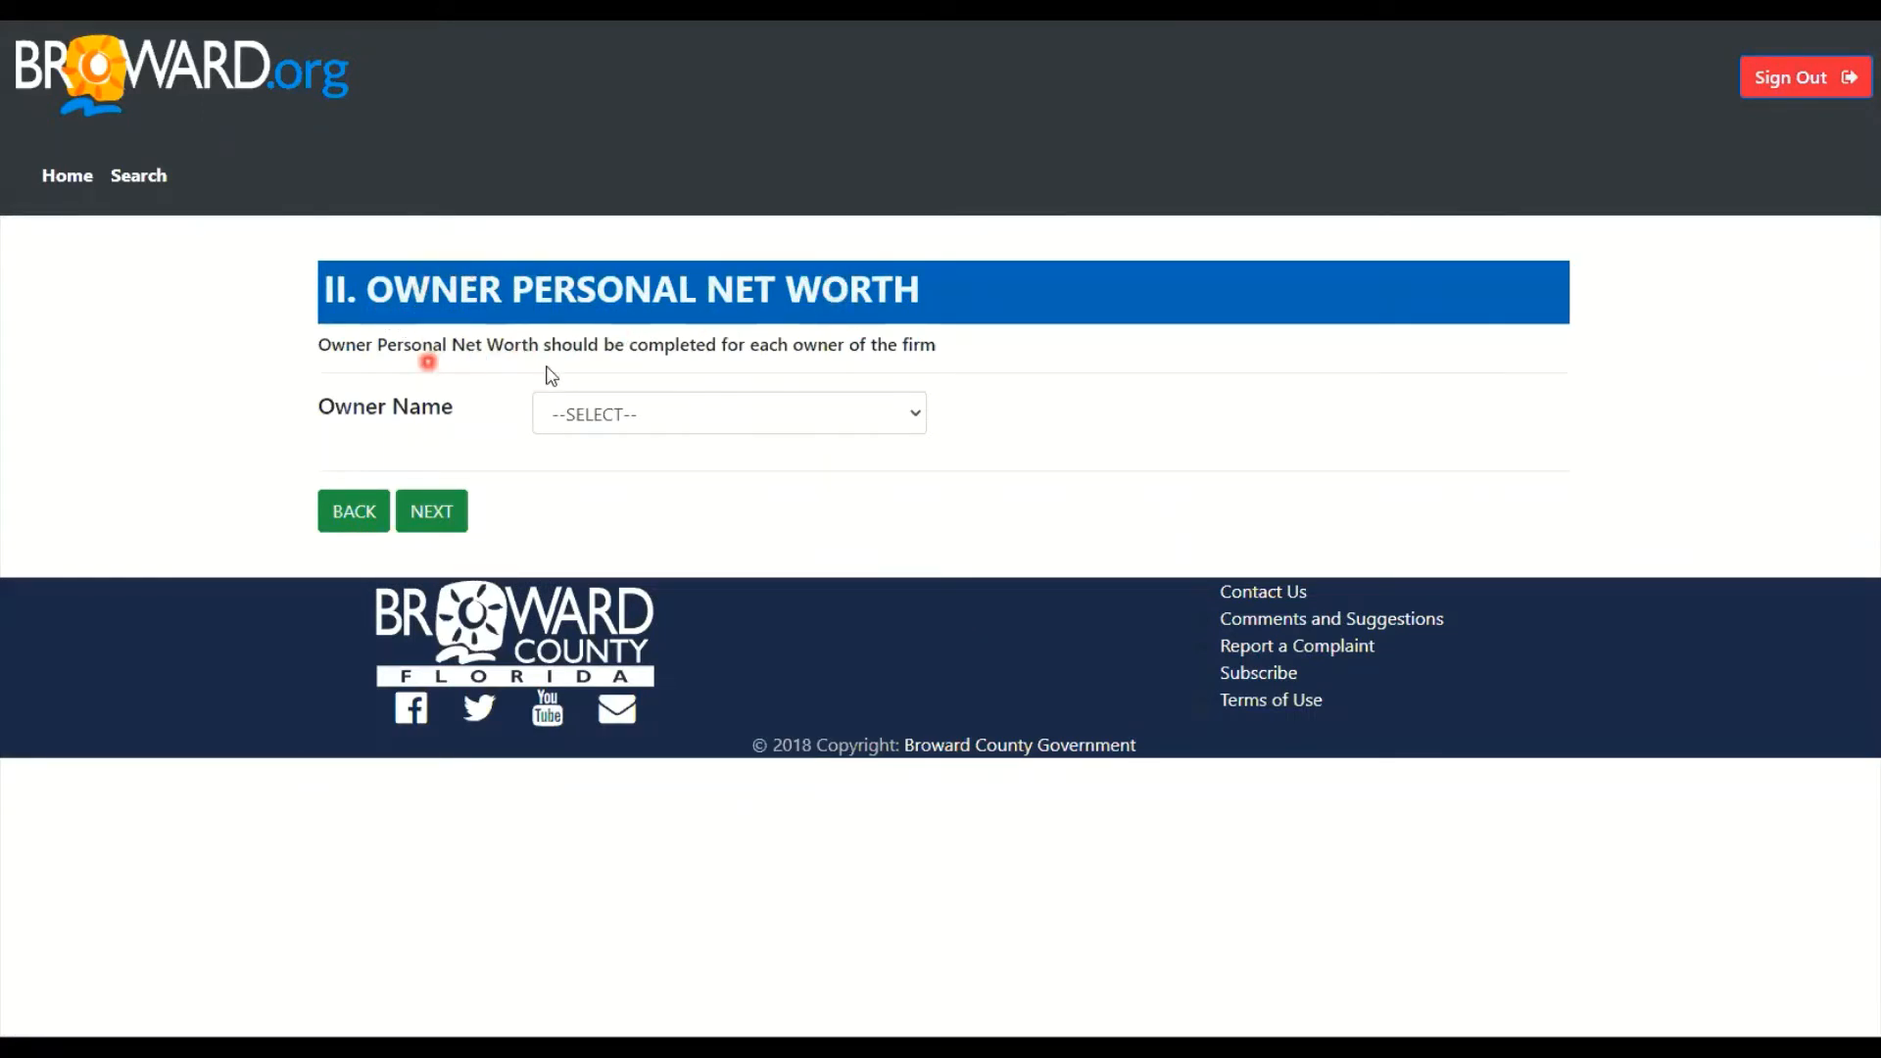
pyautogui.click(917, 419)
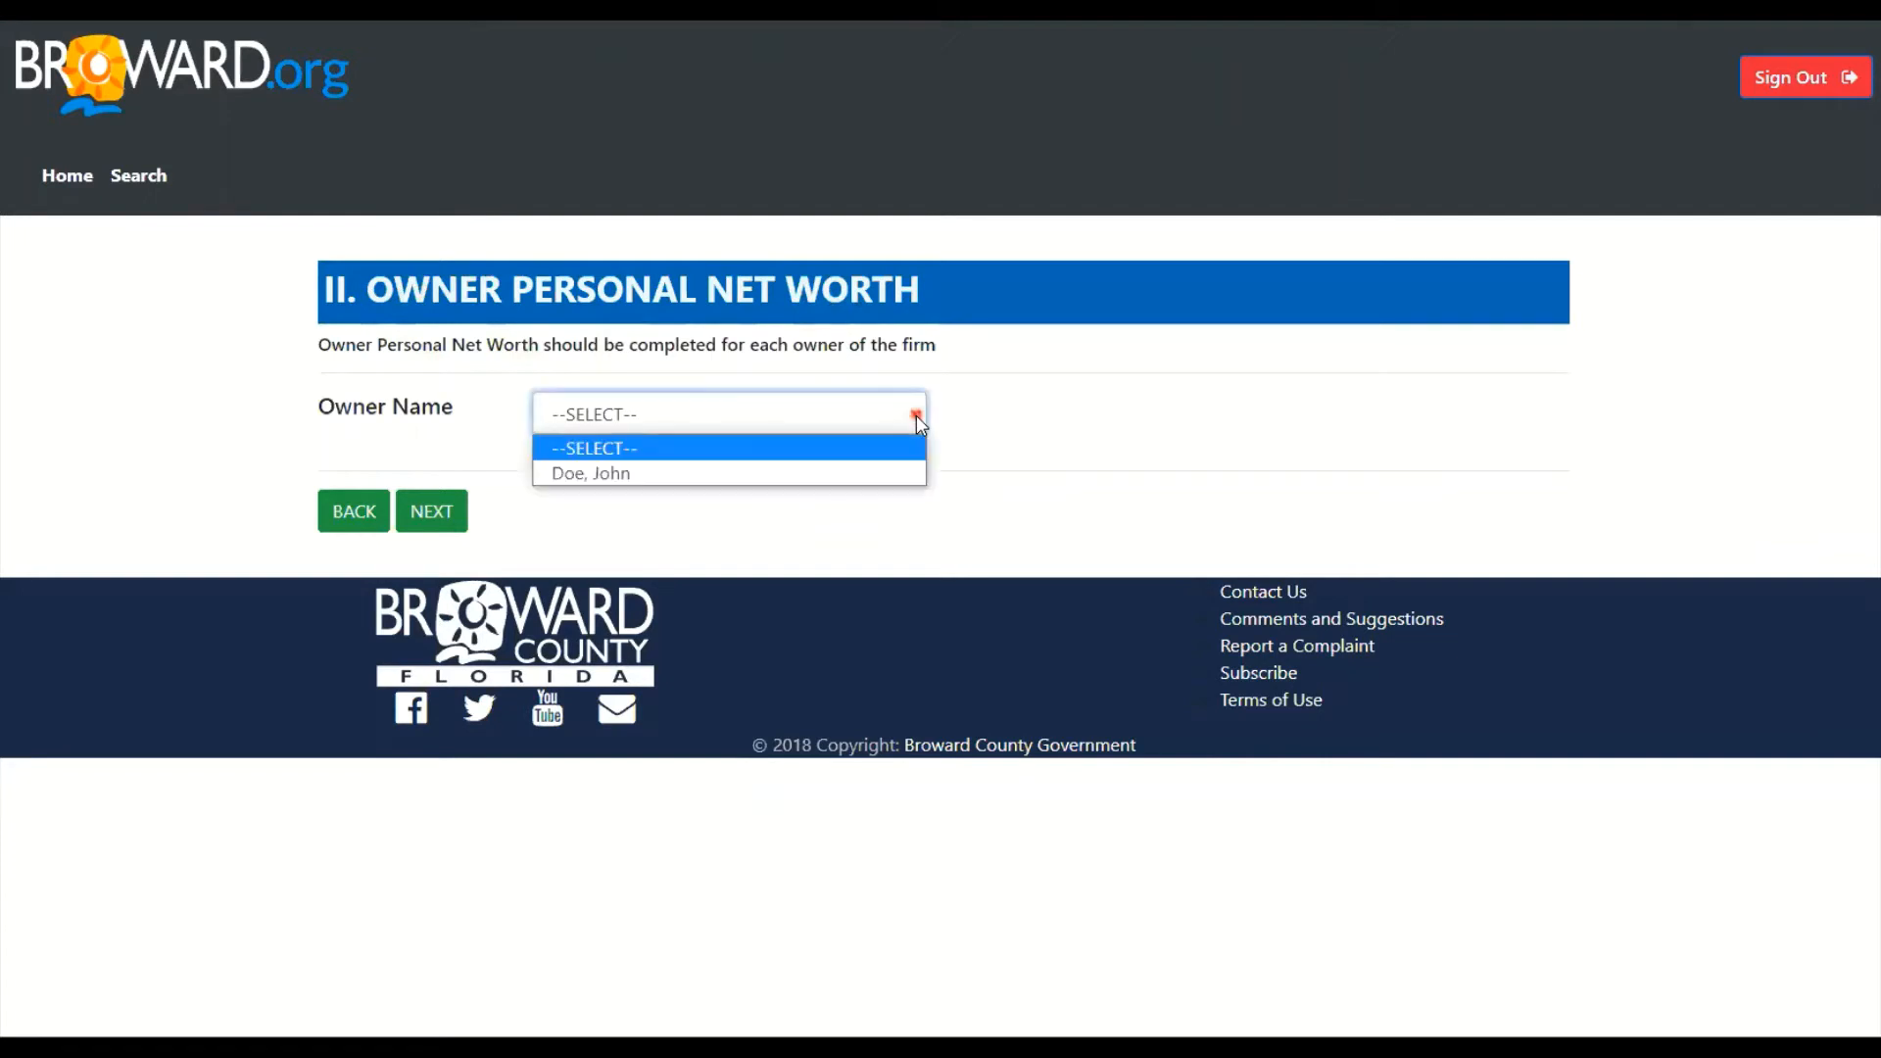
pyautogui.click(611, 472)
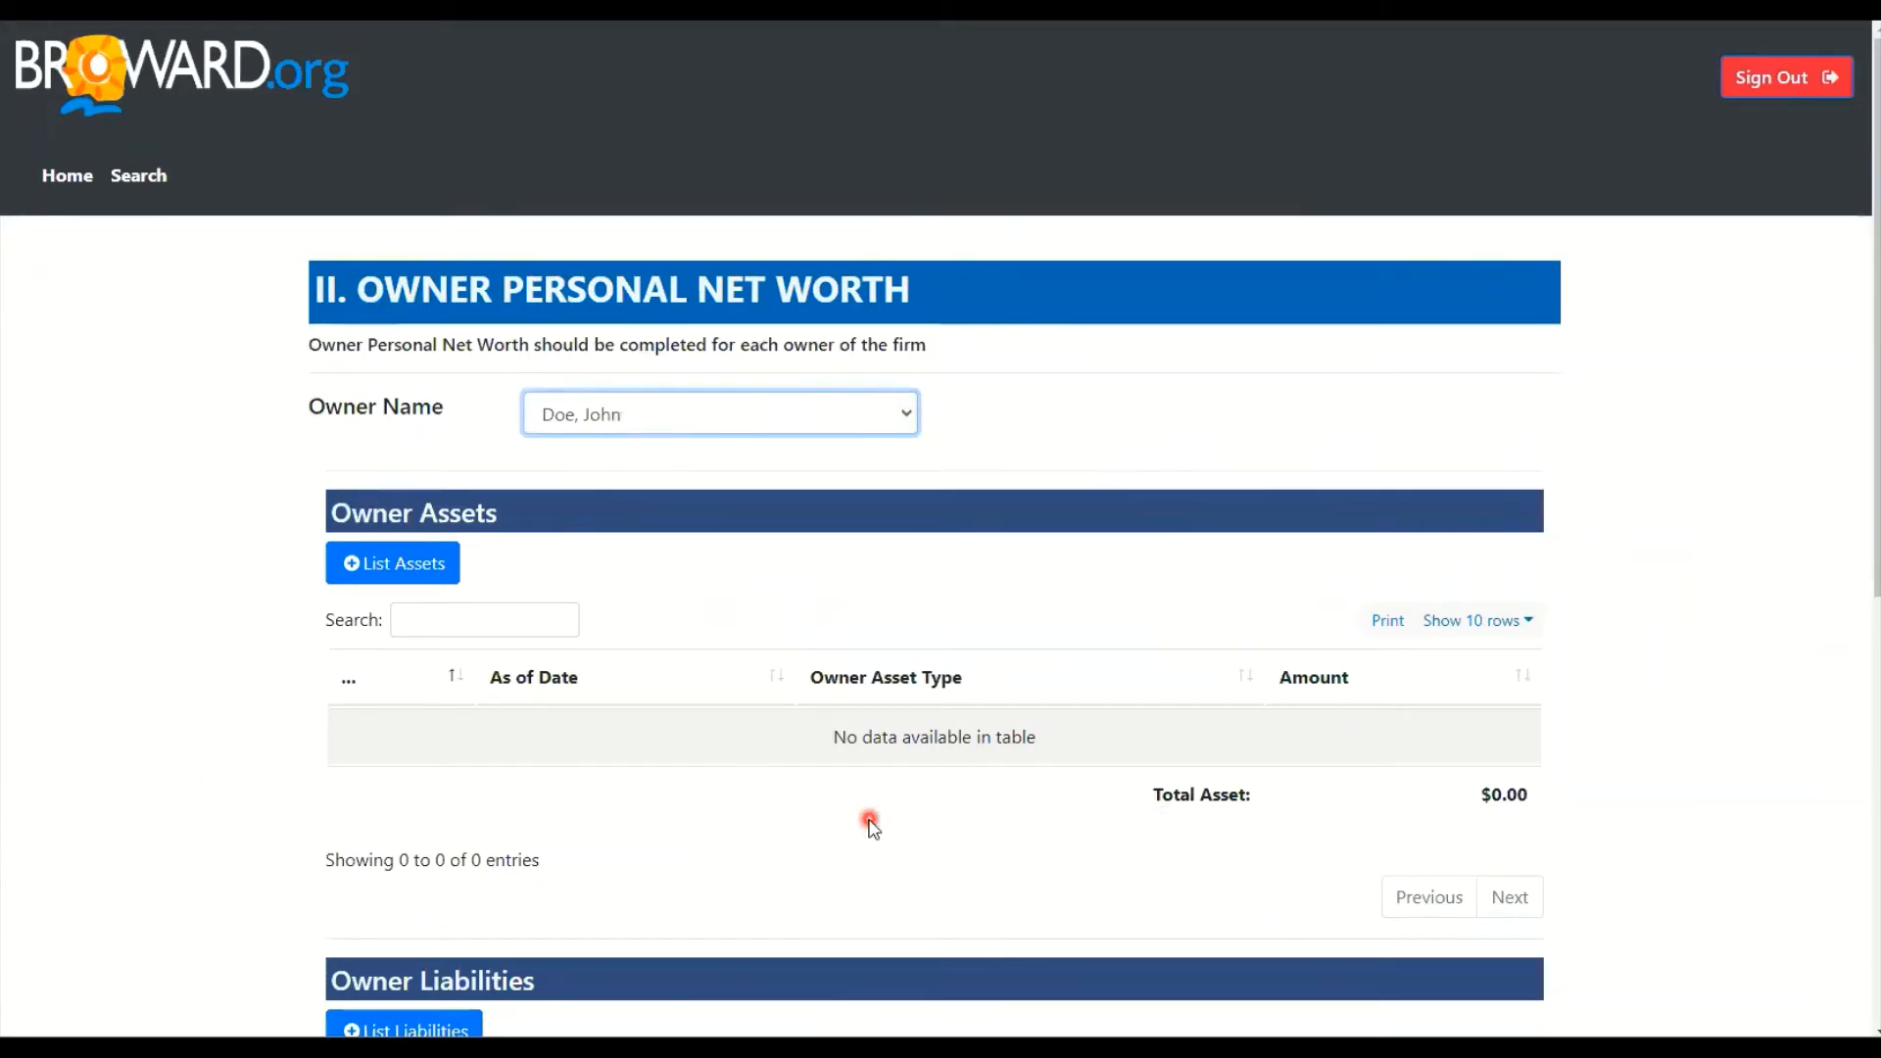
# In the owner's assets, enter 500 for cash, 50,000 for retirement accounts and 50,000 for stocks, bonds and other securities
pyautogui.scroll(-2, 868, 823)
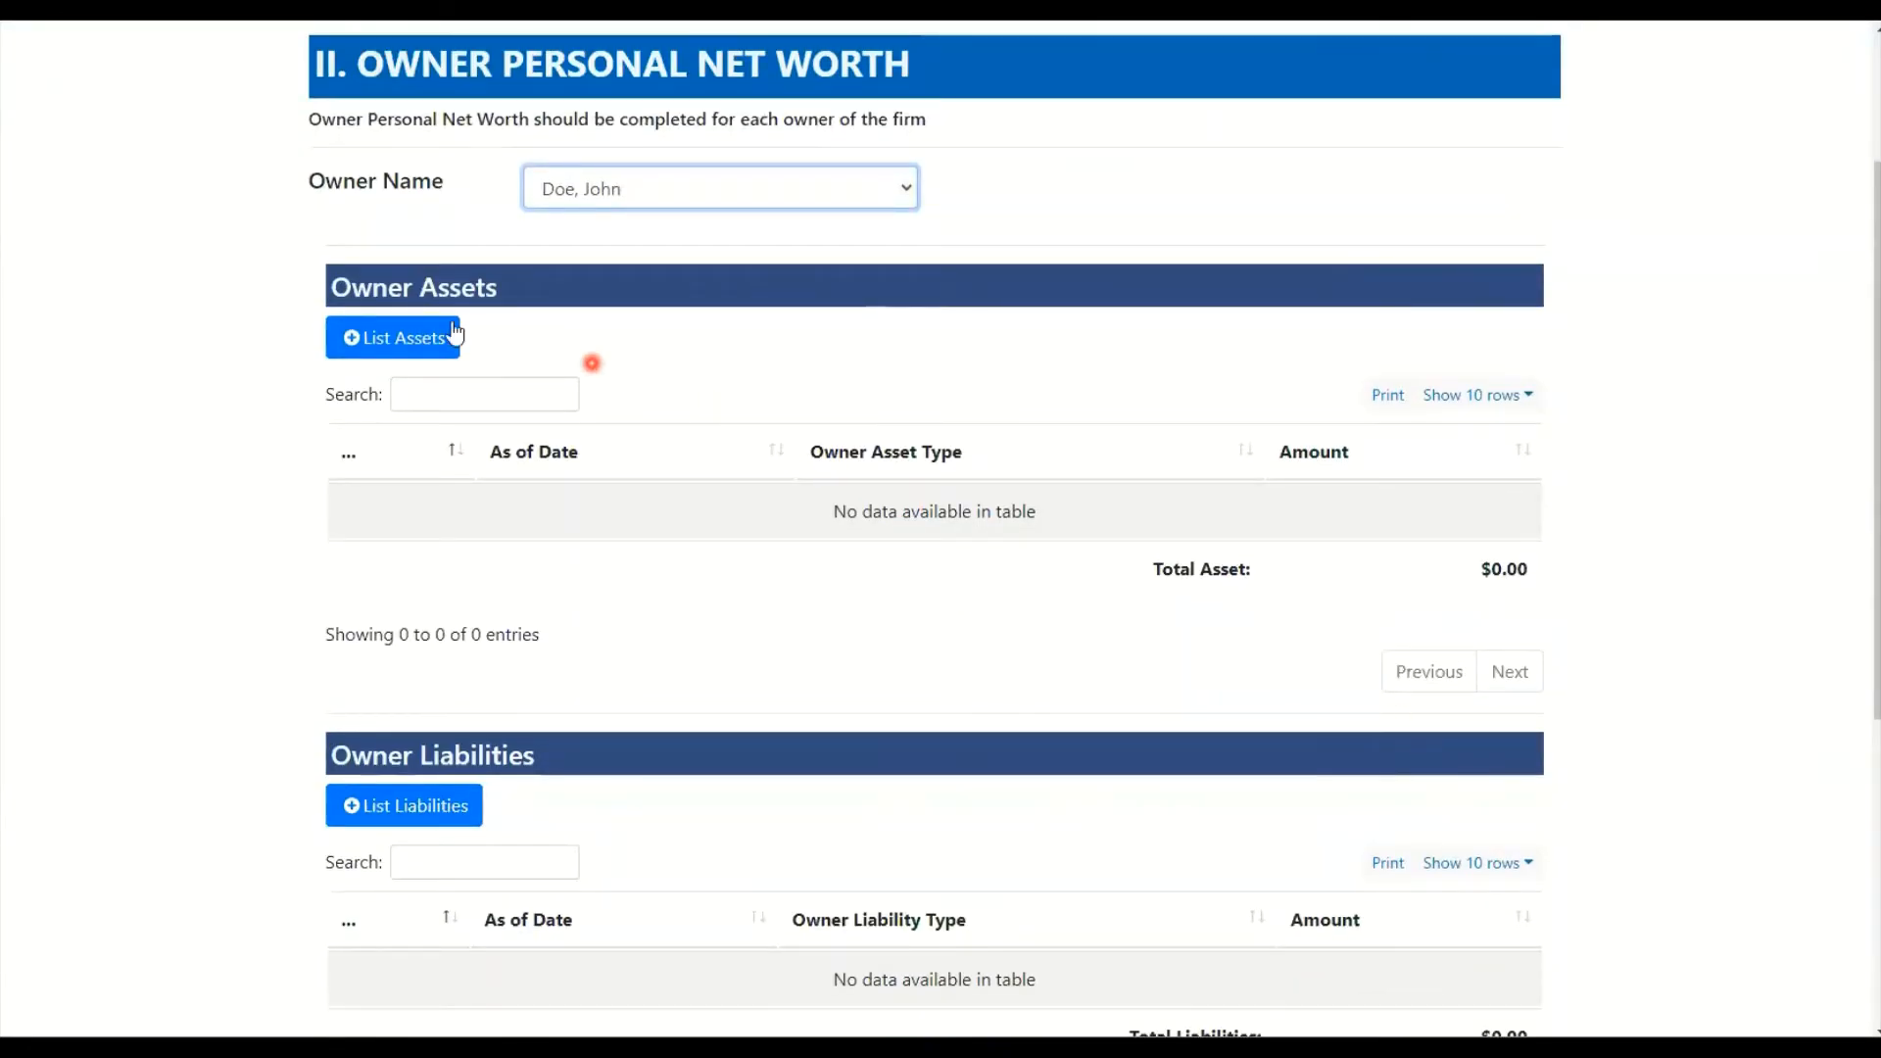
pyautogui.click(404, 345)
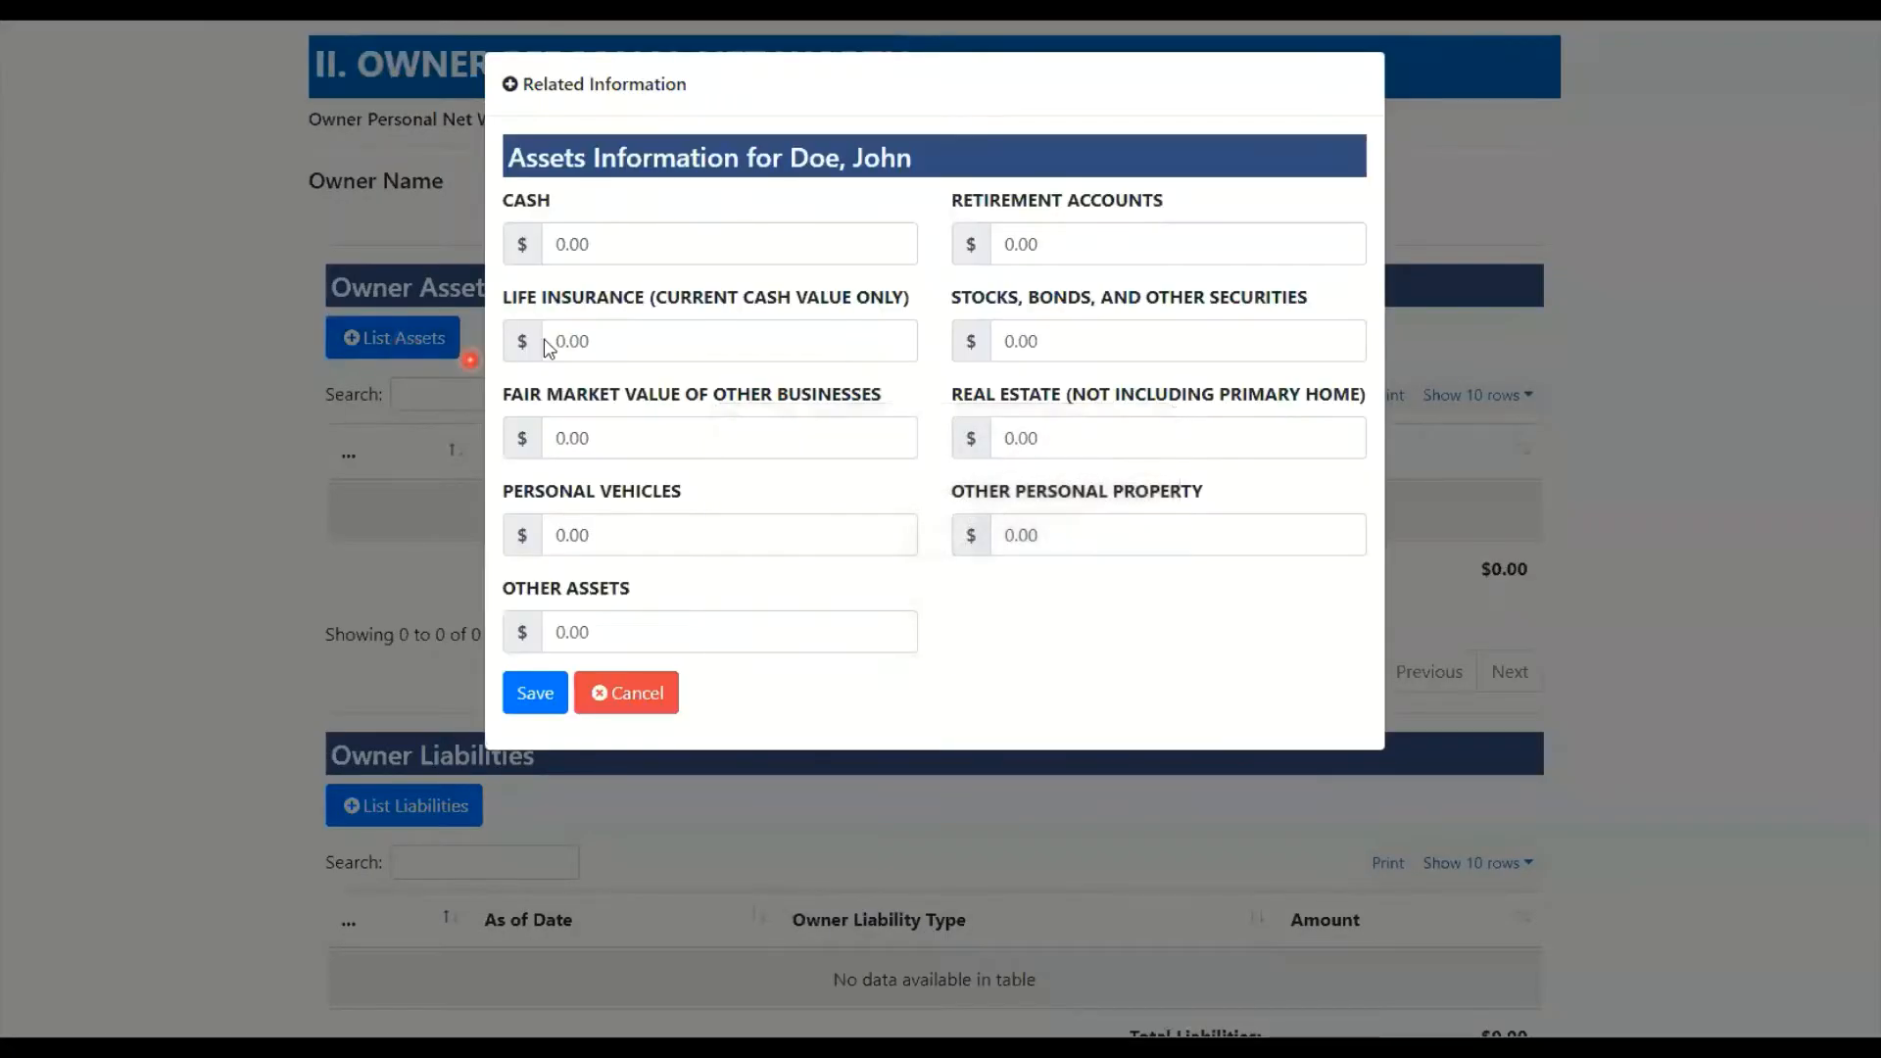
pyautogui.click(613, 232)
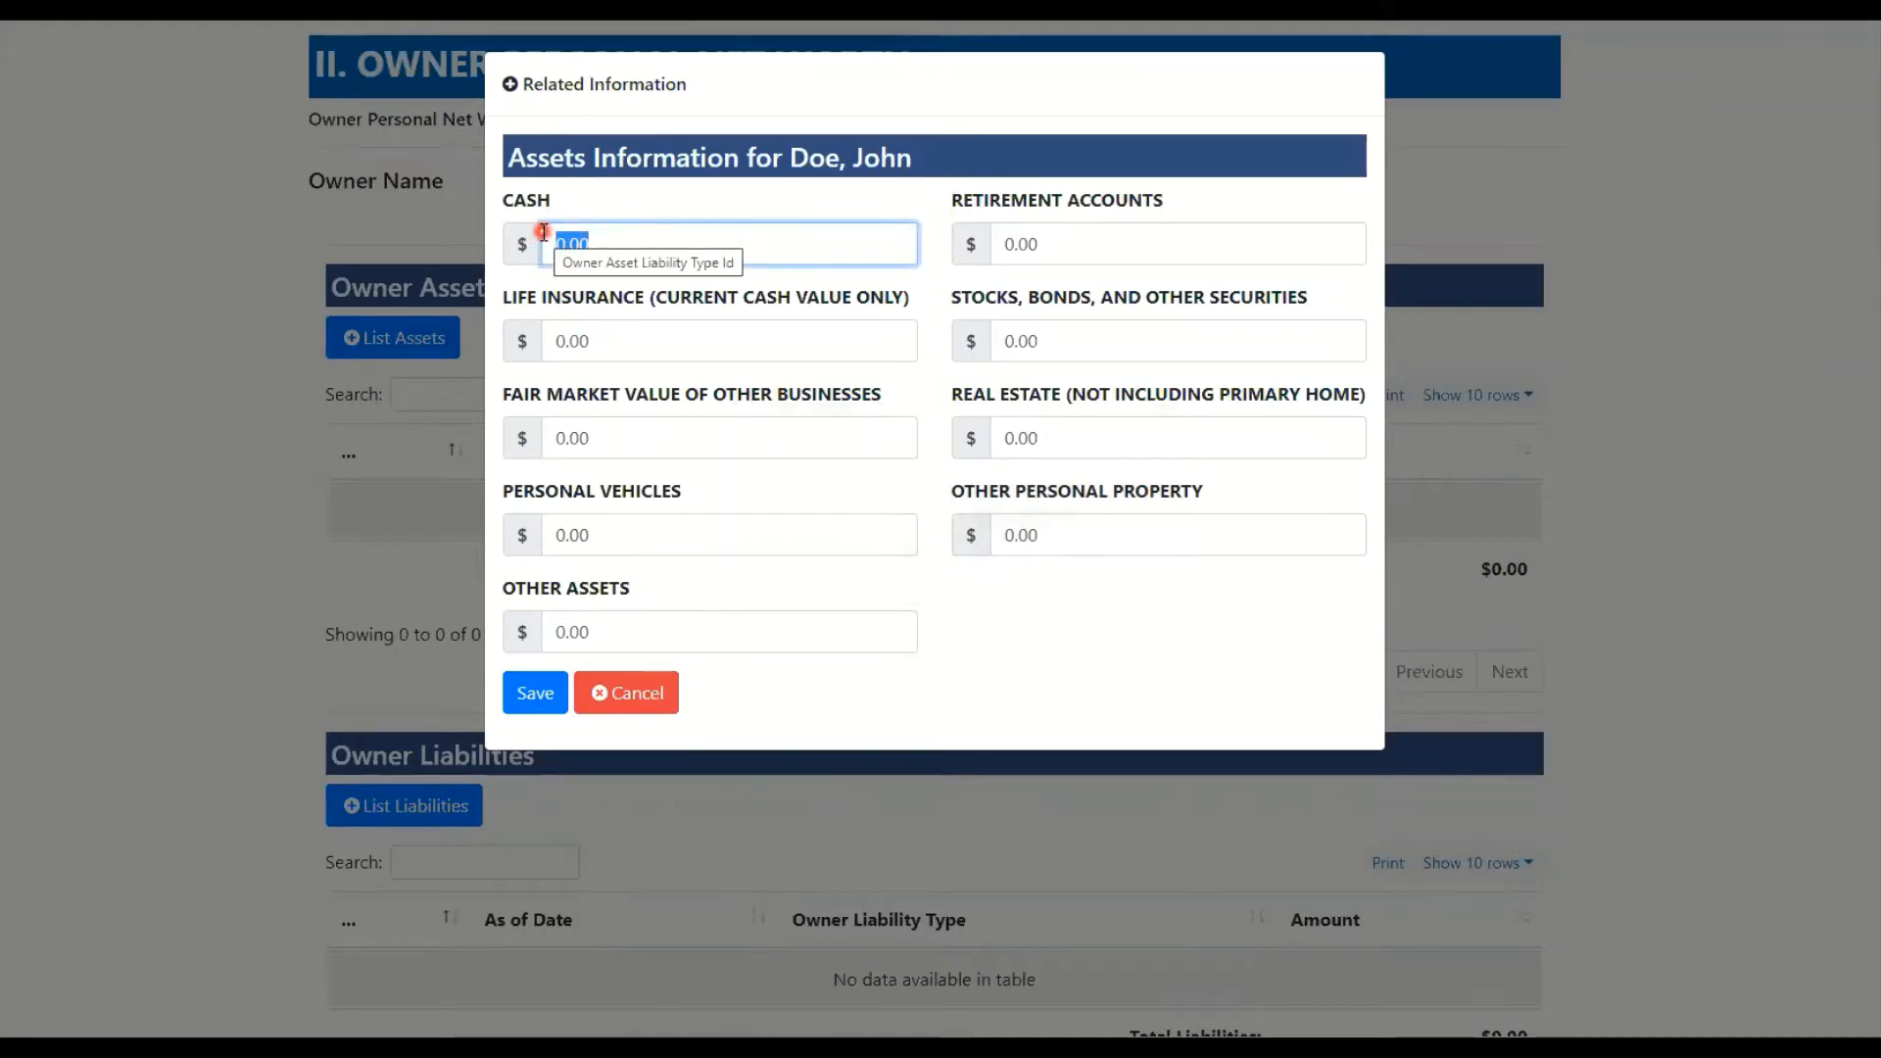
pyautogui.write('500')
pyautogui.press('Tab')
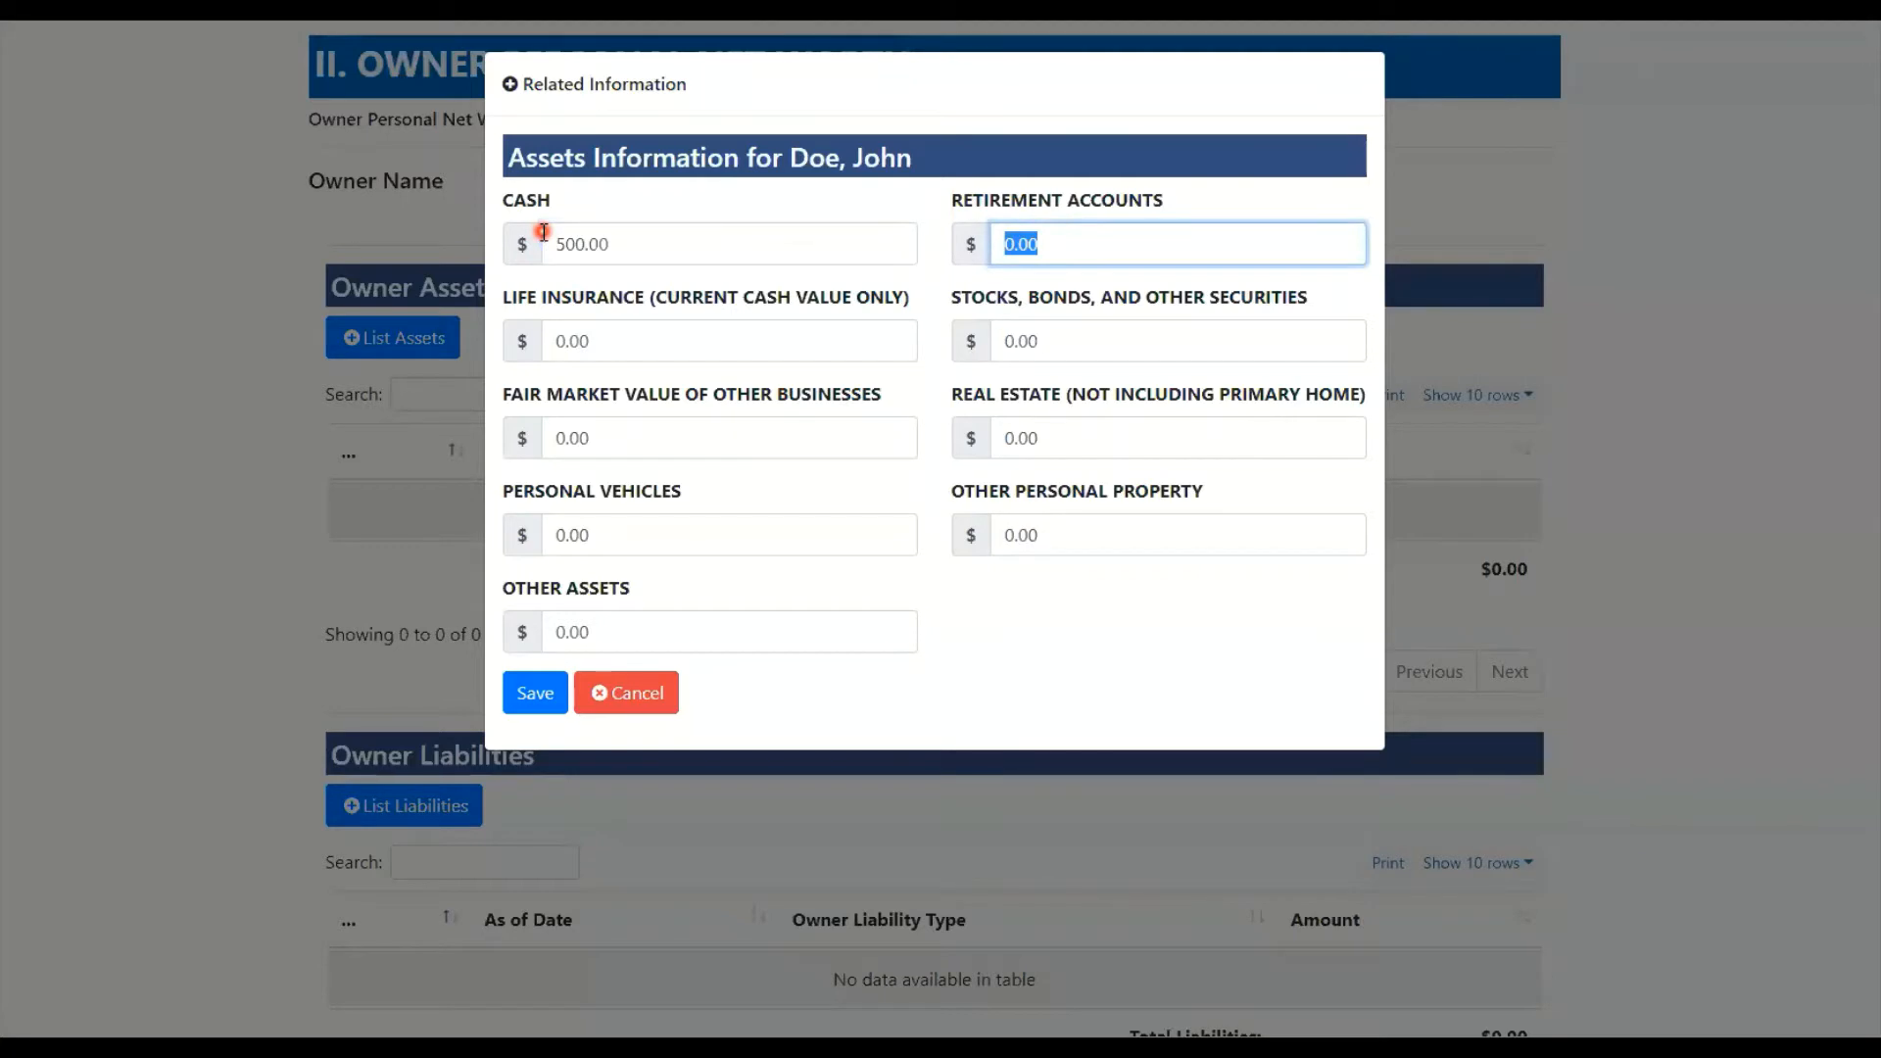
pyautogui.write('50000')
pyautogui.press('Tab')
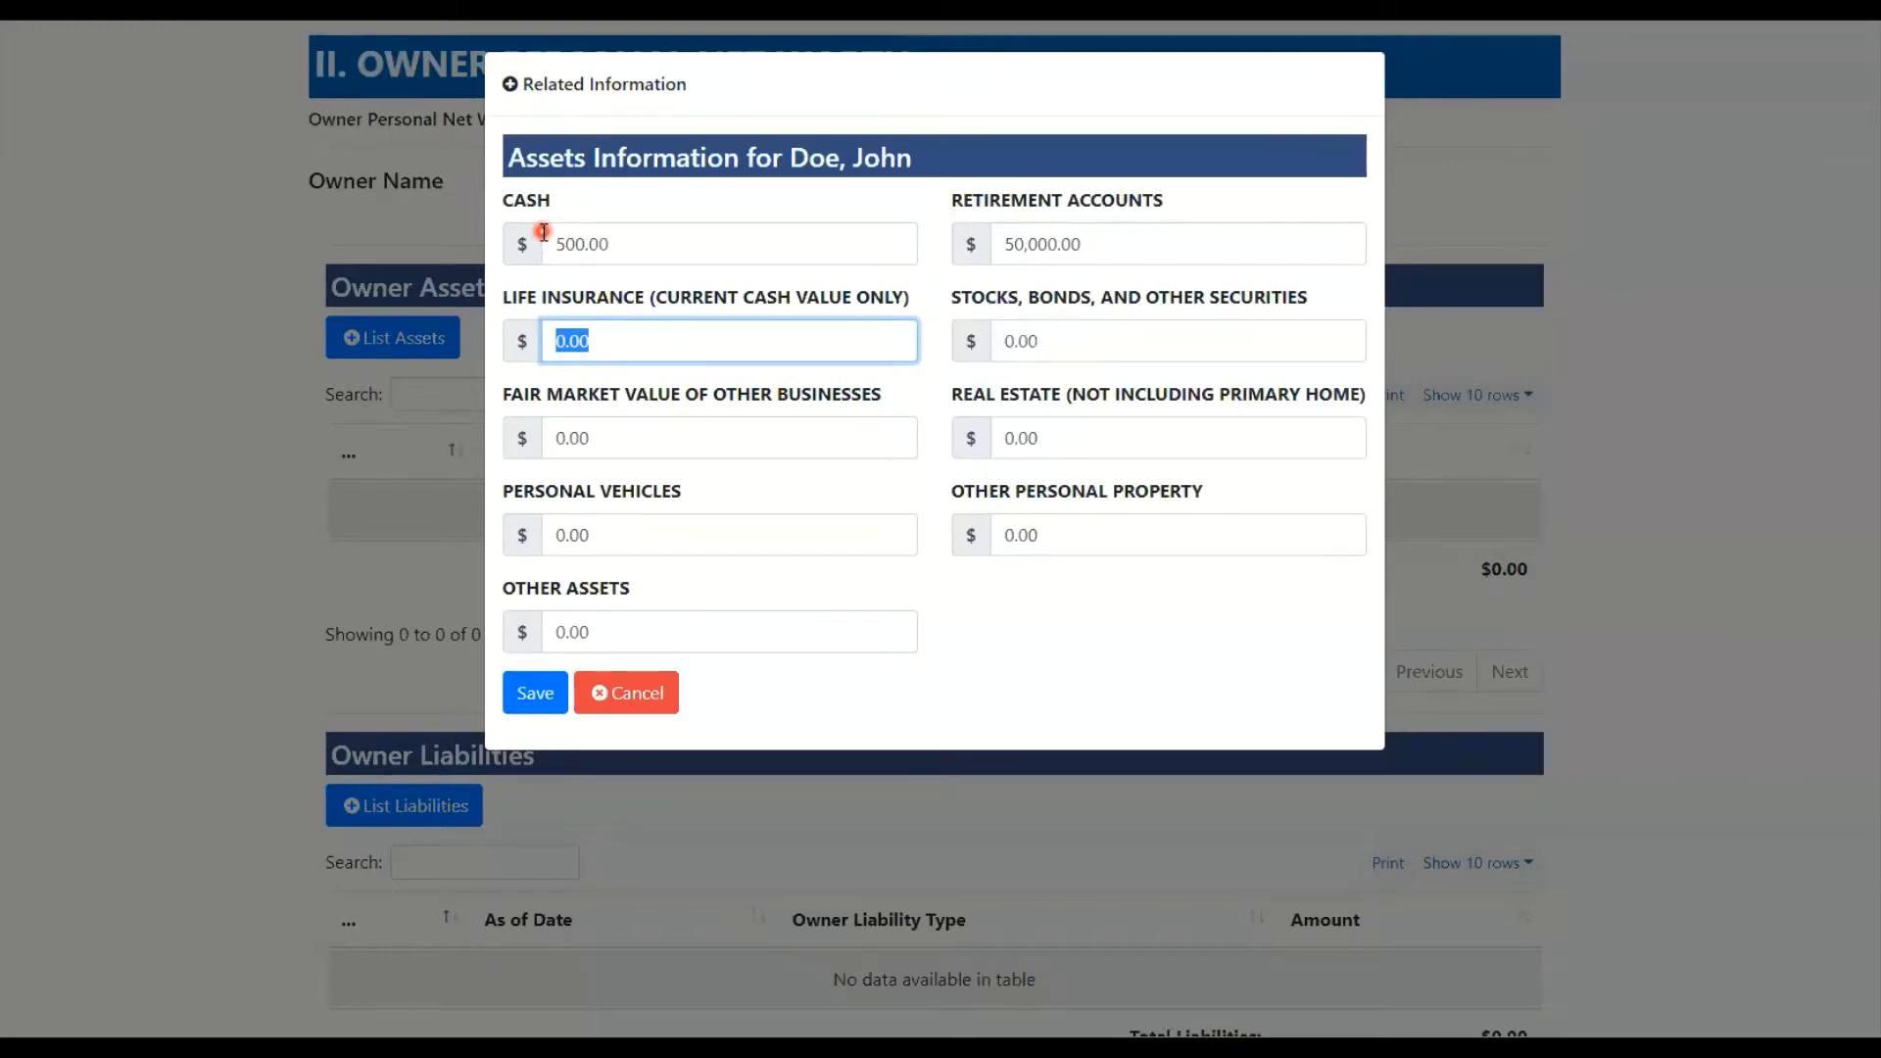
pyautogui.press('Tab')
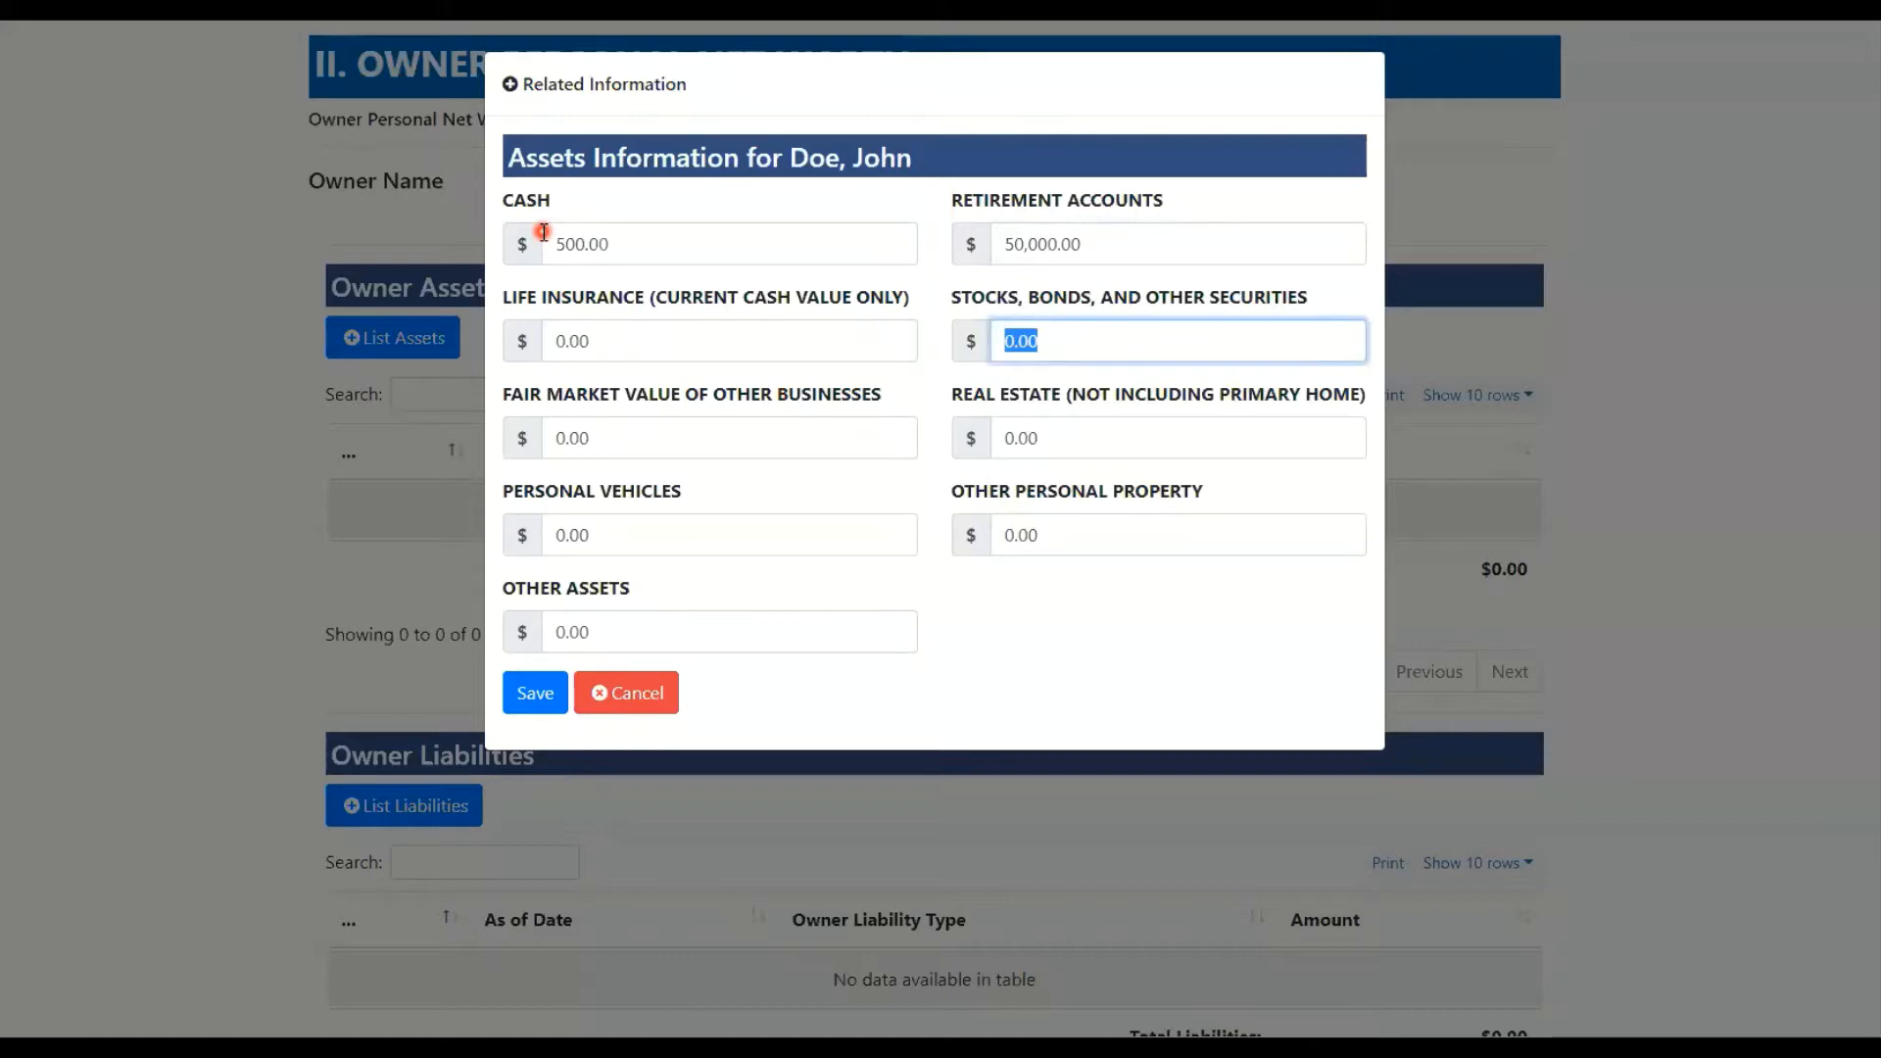
pyautogui.write('50000')
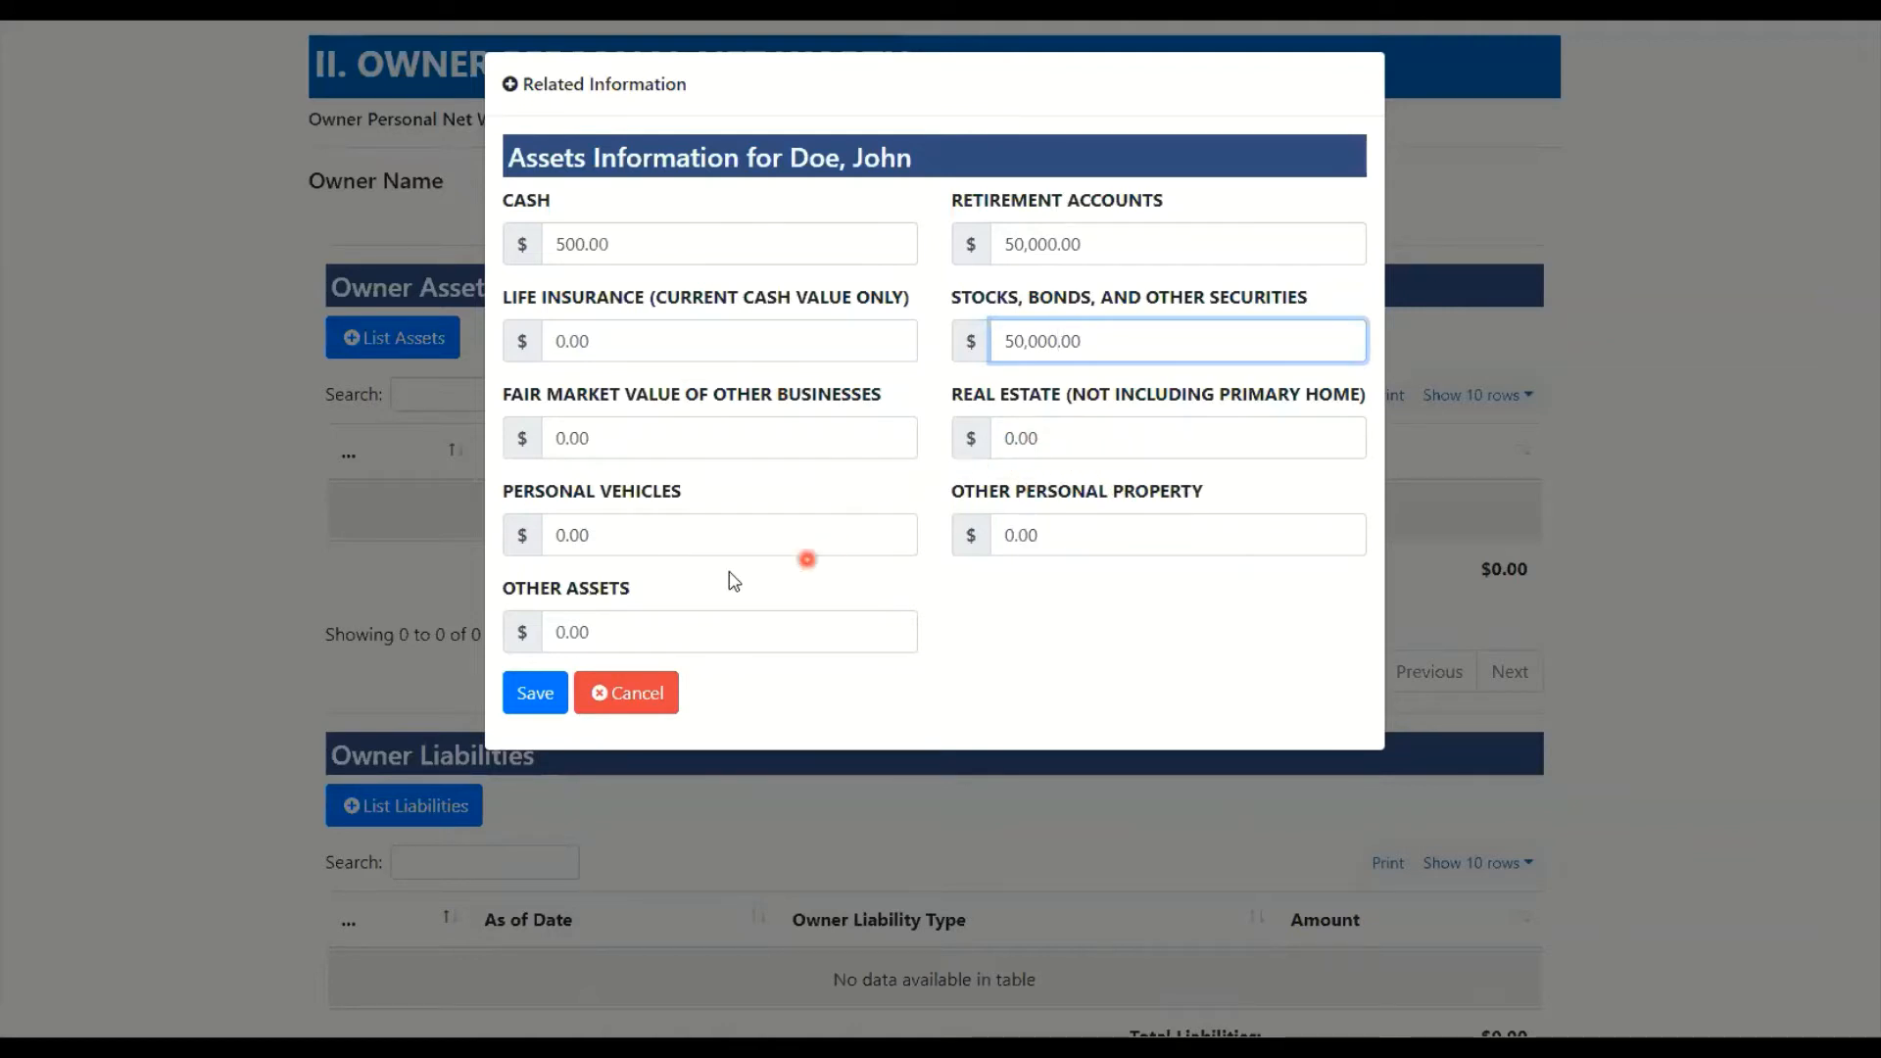
# Set the owner's personal vehicles to 20,000 and other personal property to 3,000
pyautogui.moveTo(647, 541); pyautogui.dragTo(483, 519)
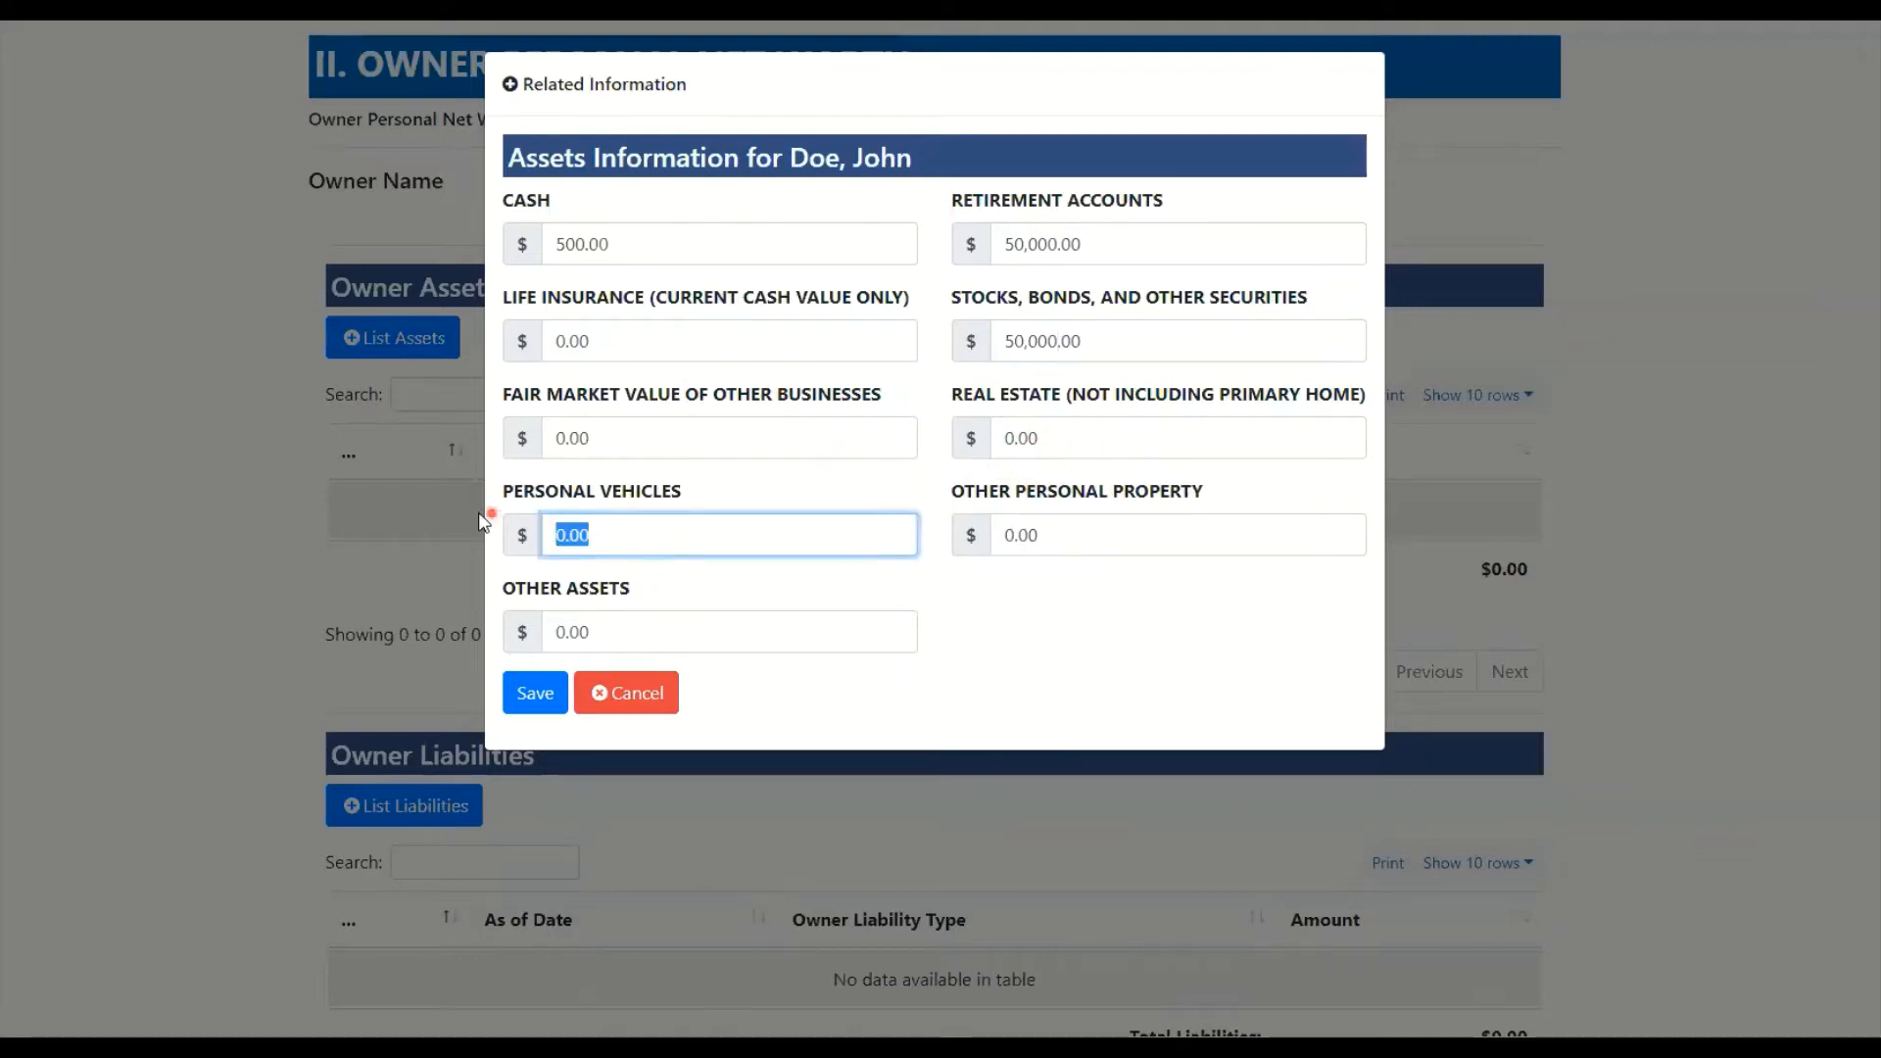
pyautogui.write('20000')
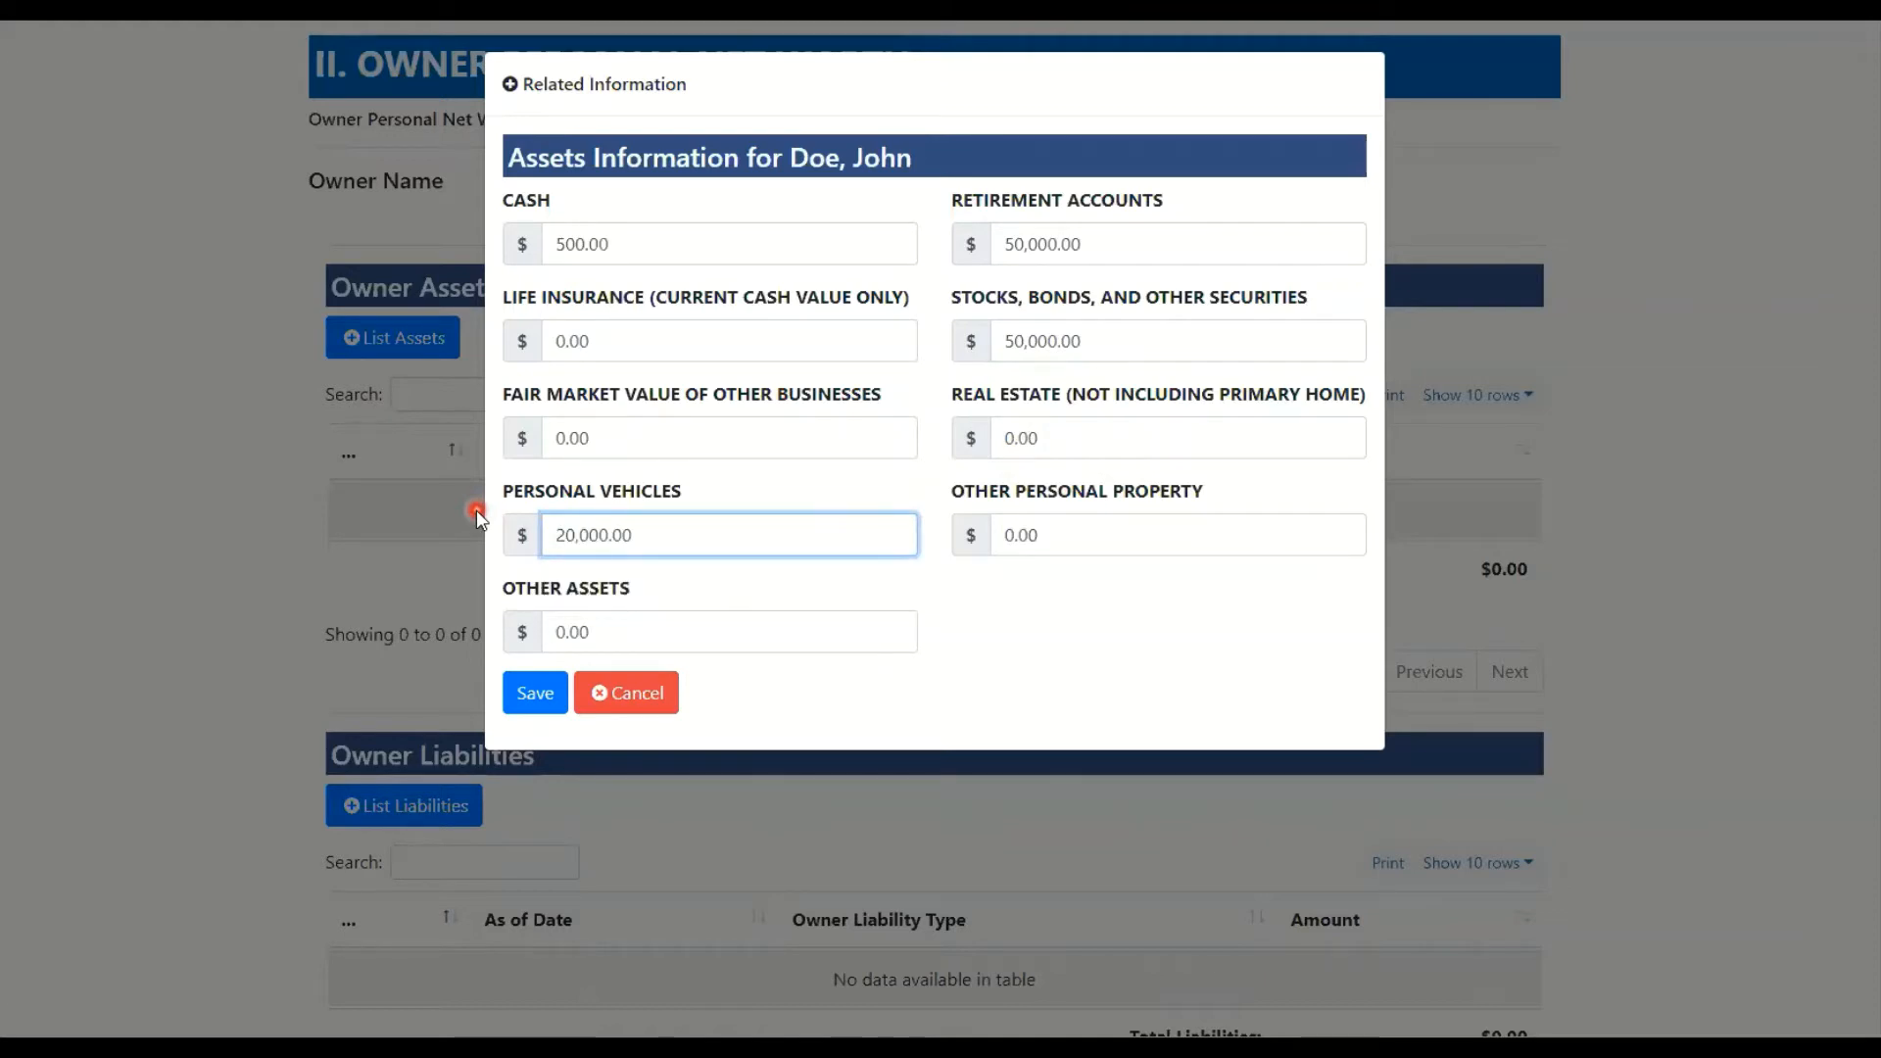
pyautogui.click(1062, 545)
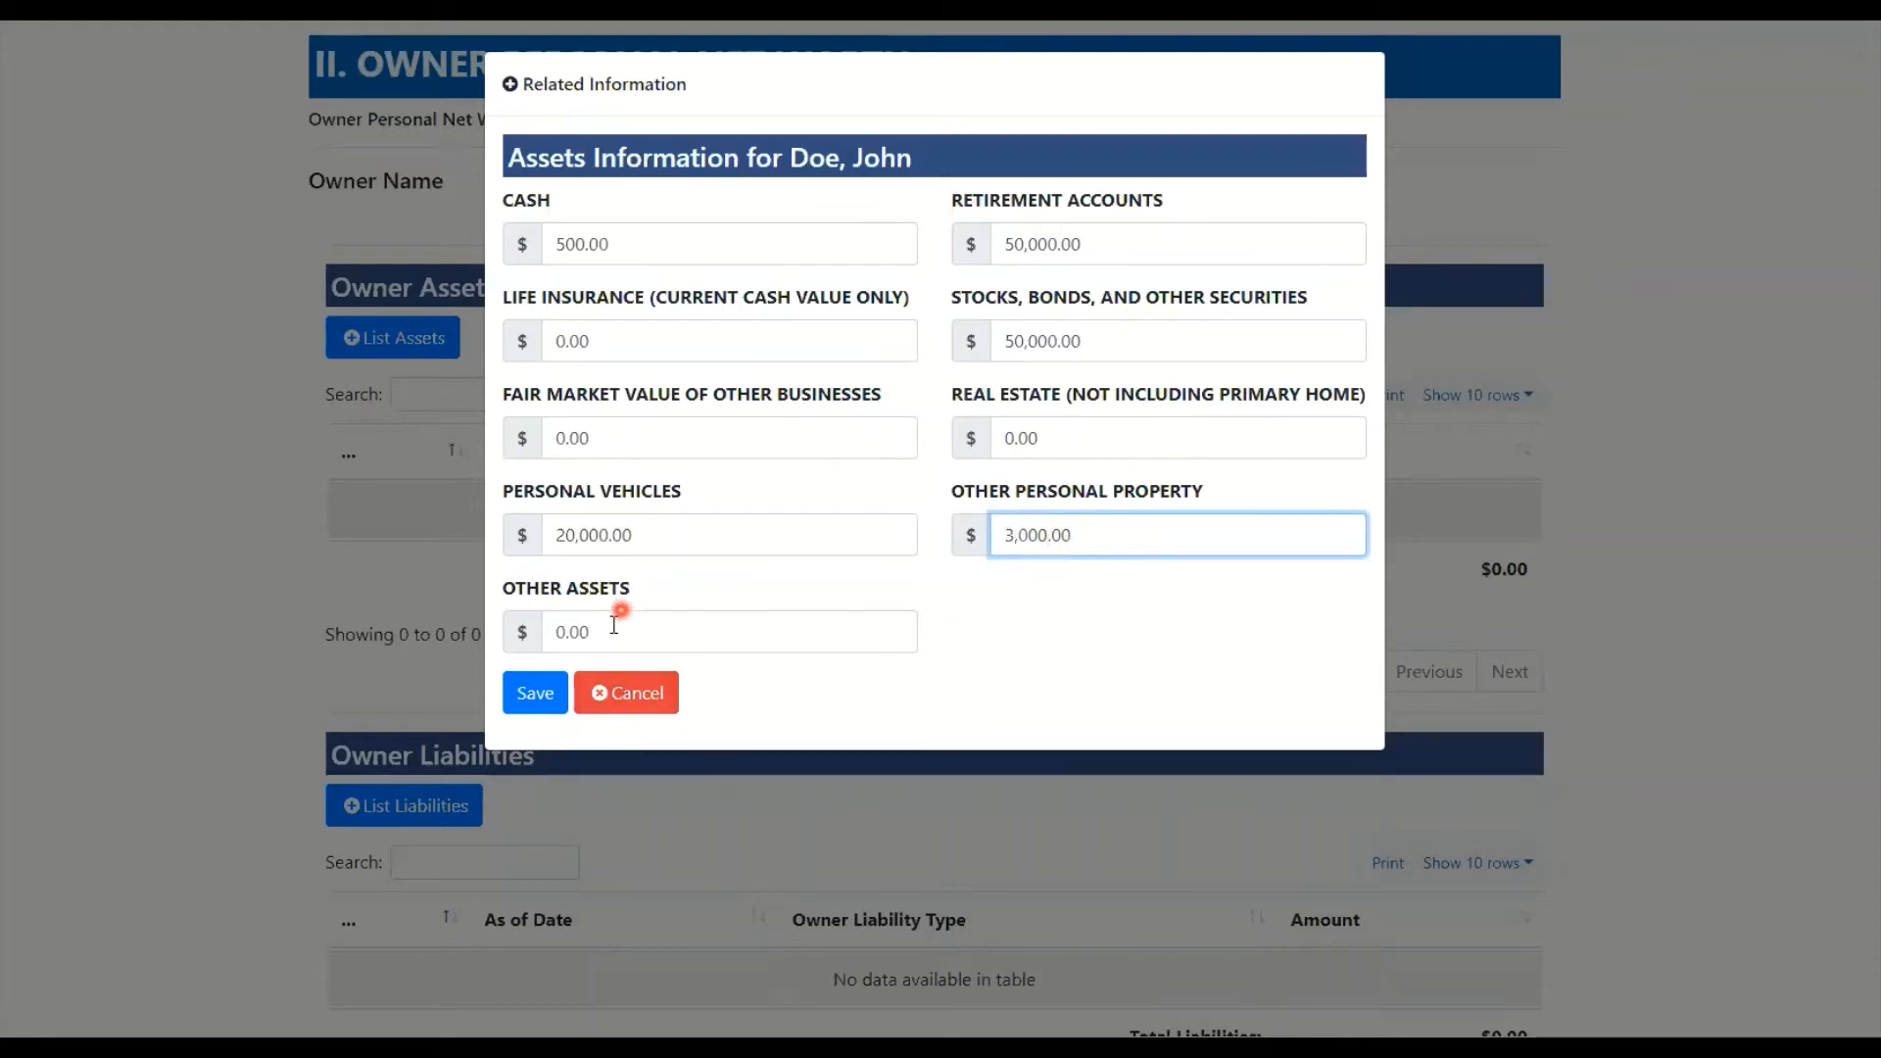
# Save the owner's assets information and start listing the owner's liabilities
pyautogui.click(531, 697)
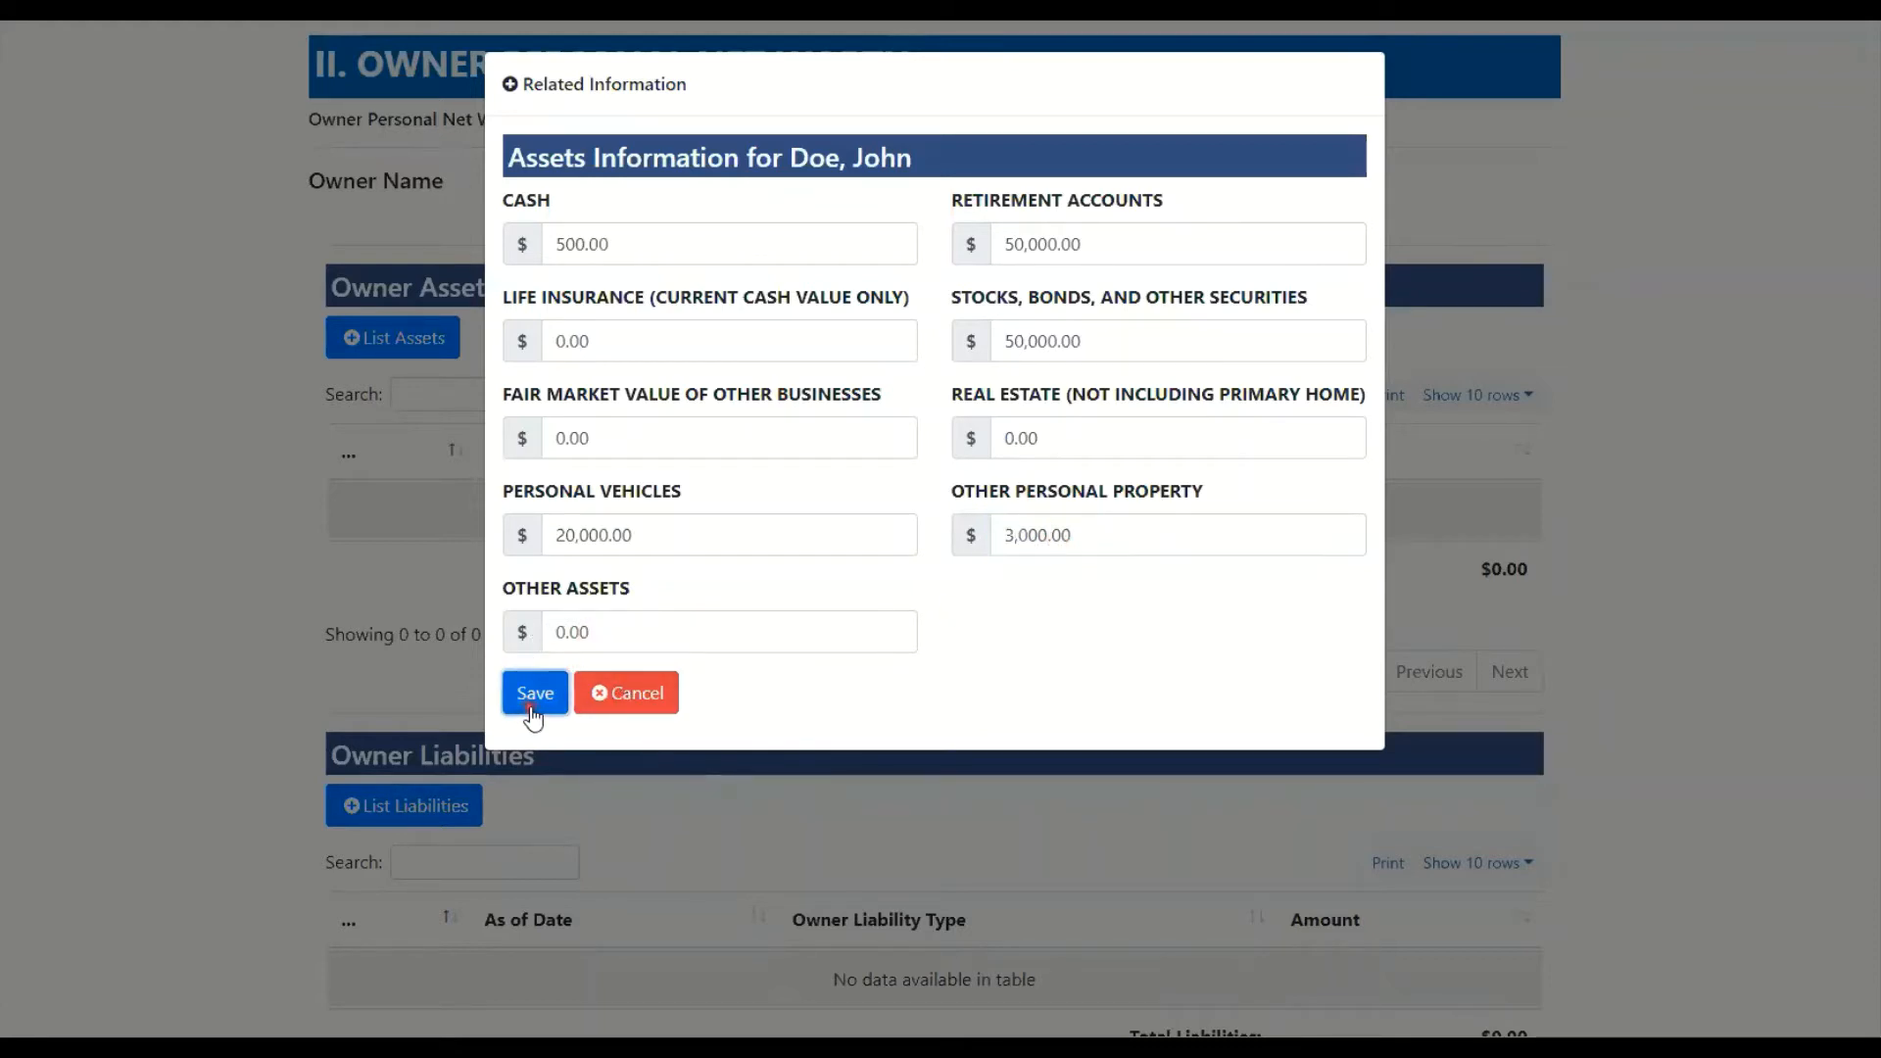
pyautogui.scroll(-4, 1260, 542)
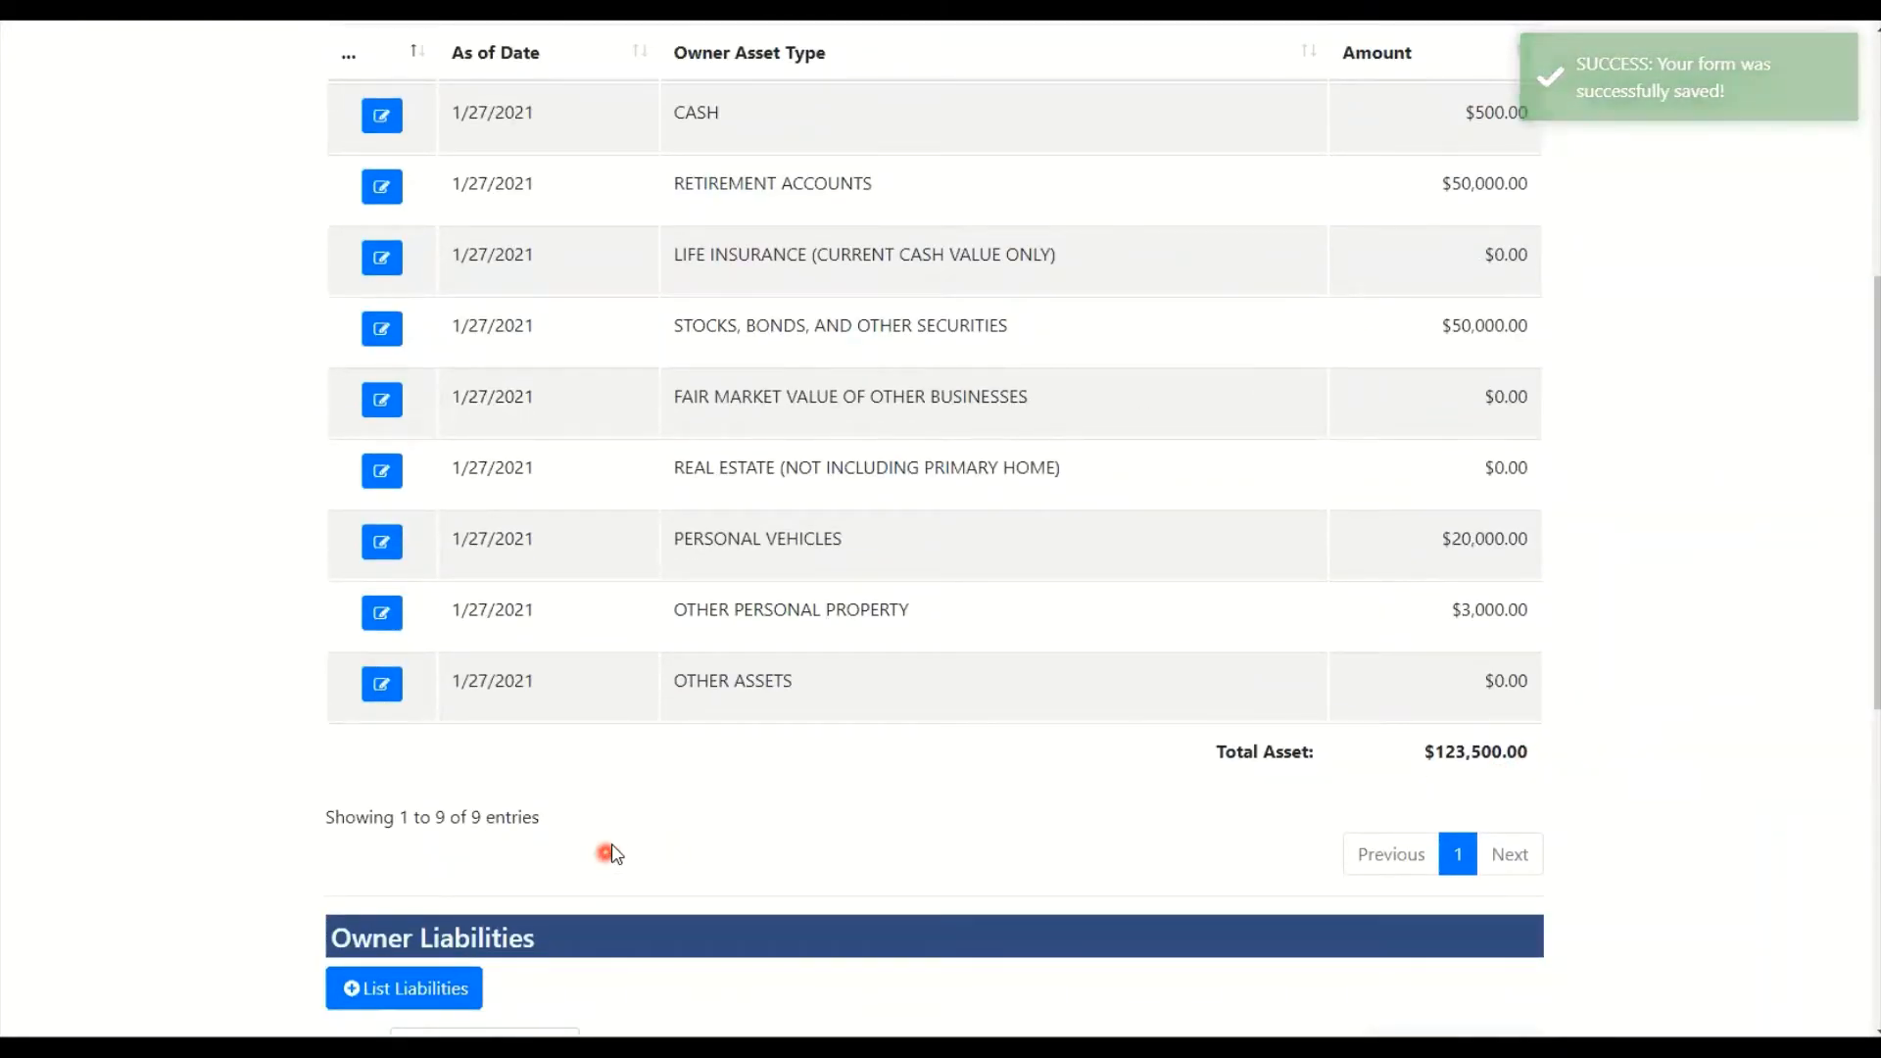
pyautogui.scroll(-2, 616, 846)
pyautogui.scroll(-6, 615, 846)
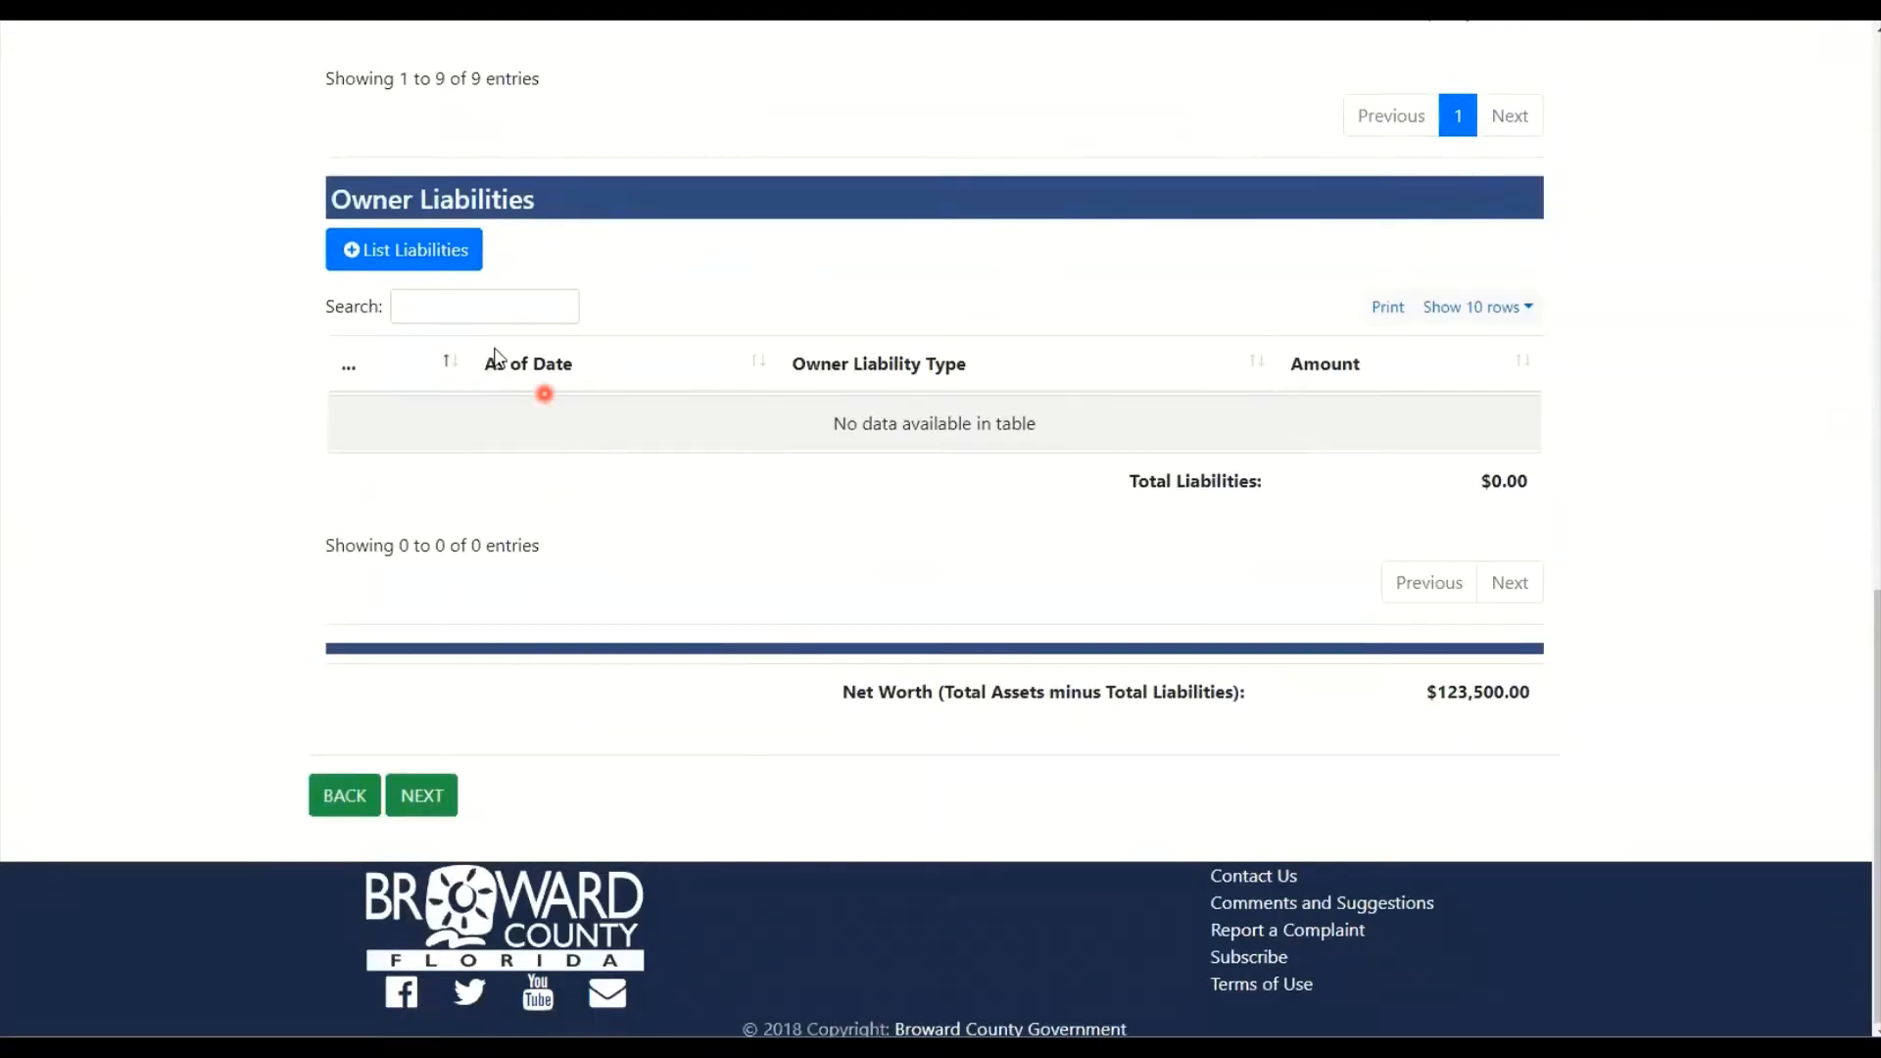
pyautogui.click(438, 255)
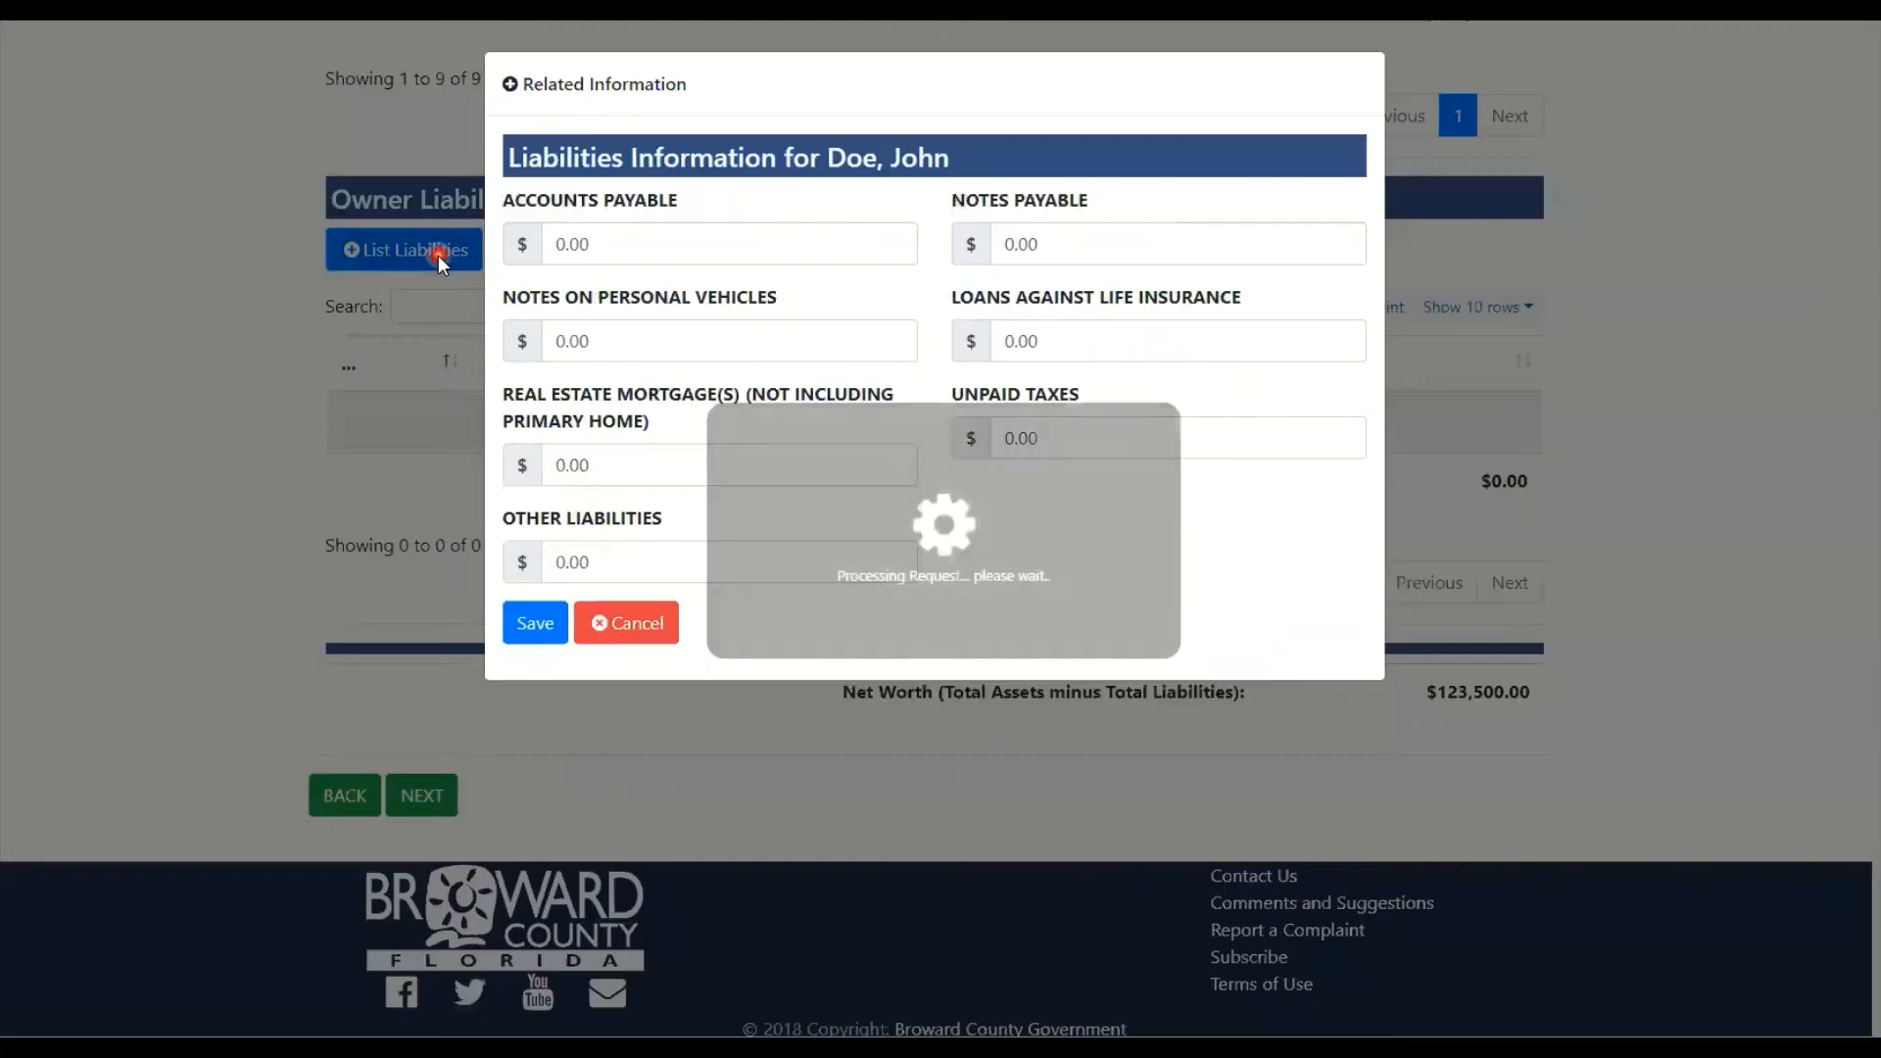
# Set the owner's accounts payable to 10,000 and notes on personal vehicles to 10,000, and save the liabilities
pyautogui.click(618, 257)
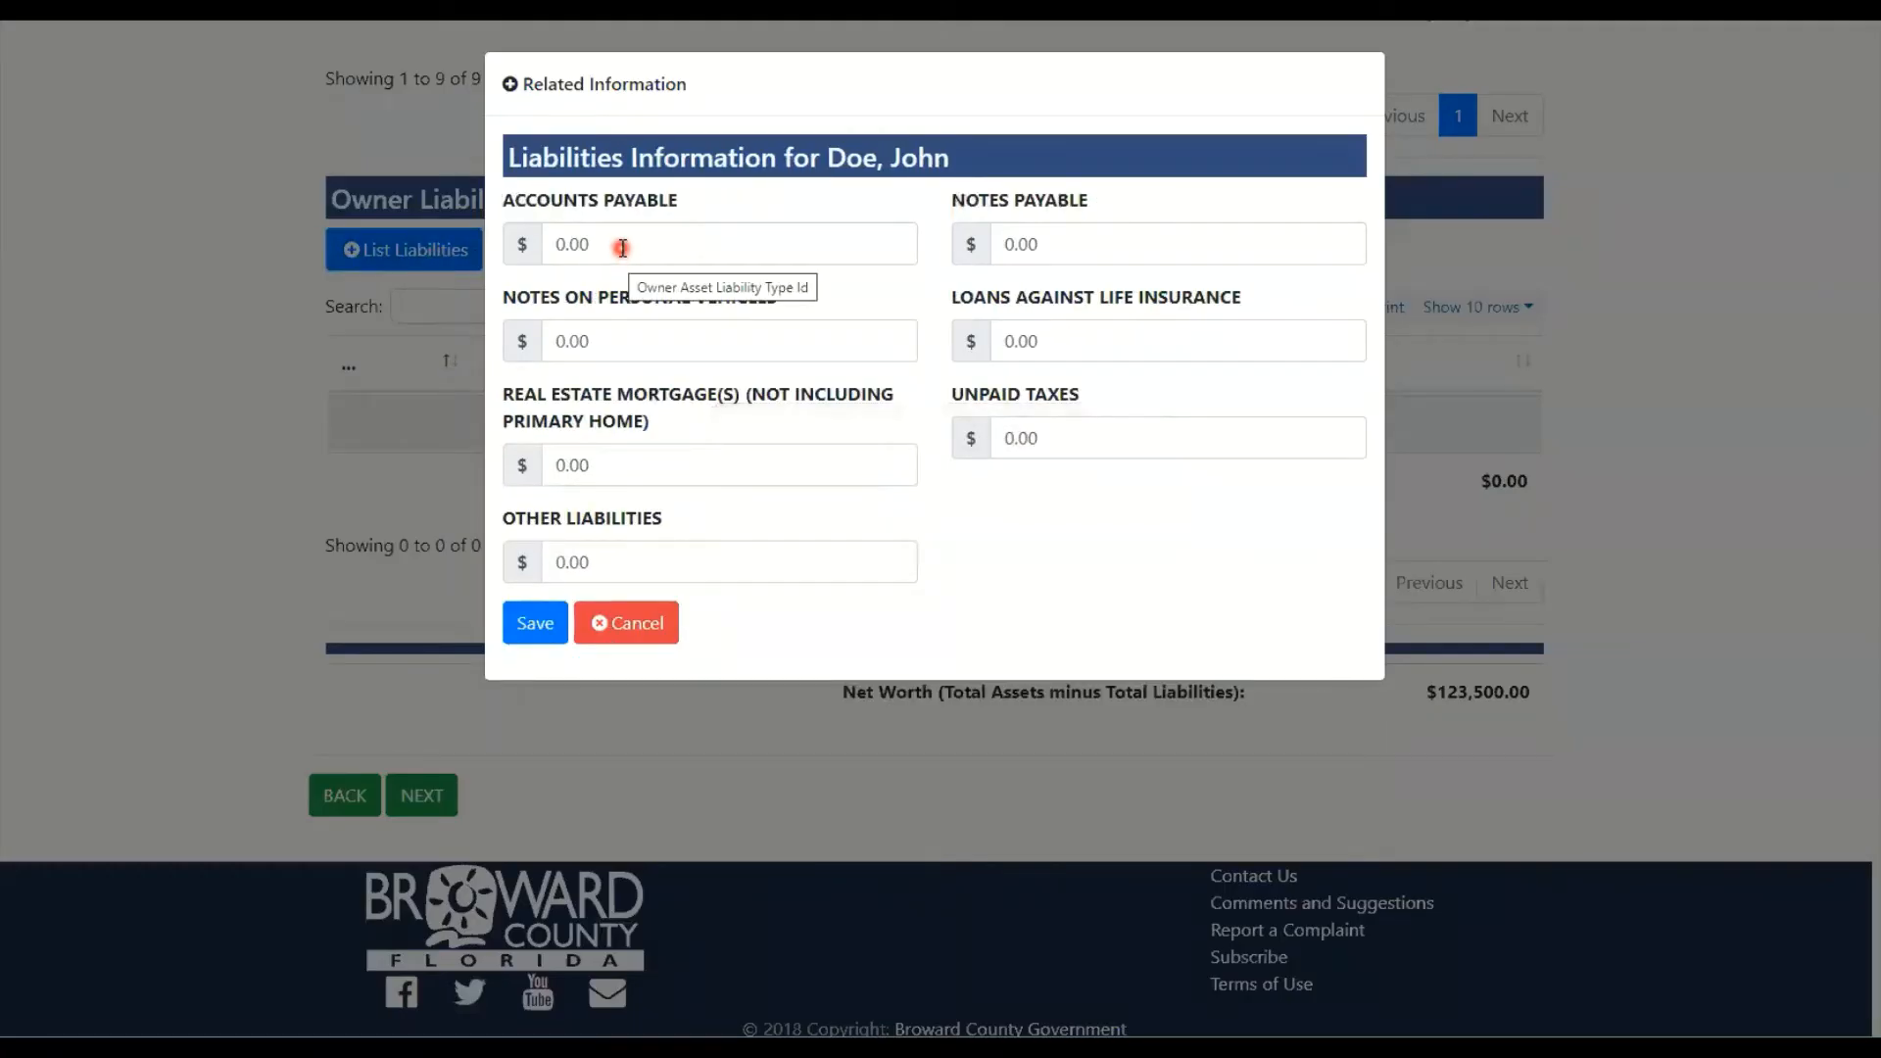
pyautogui.click(622, 248)
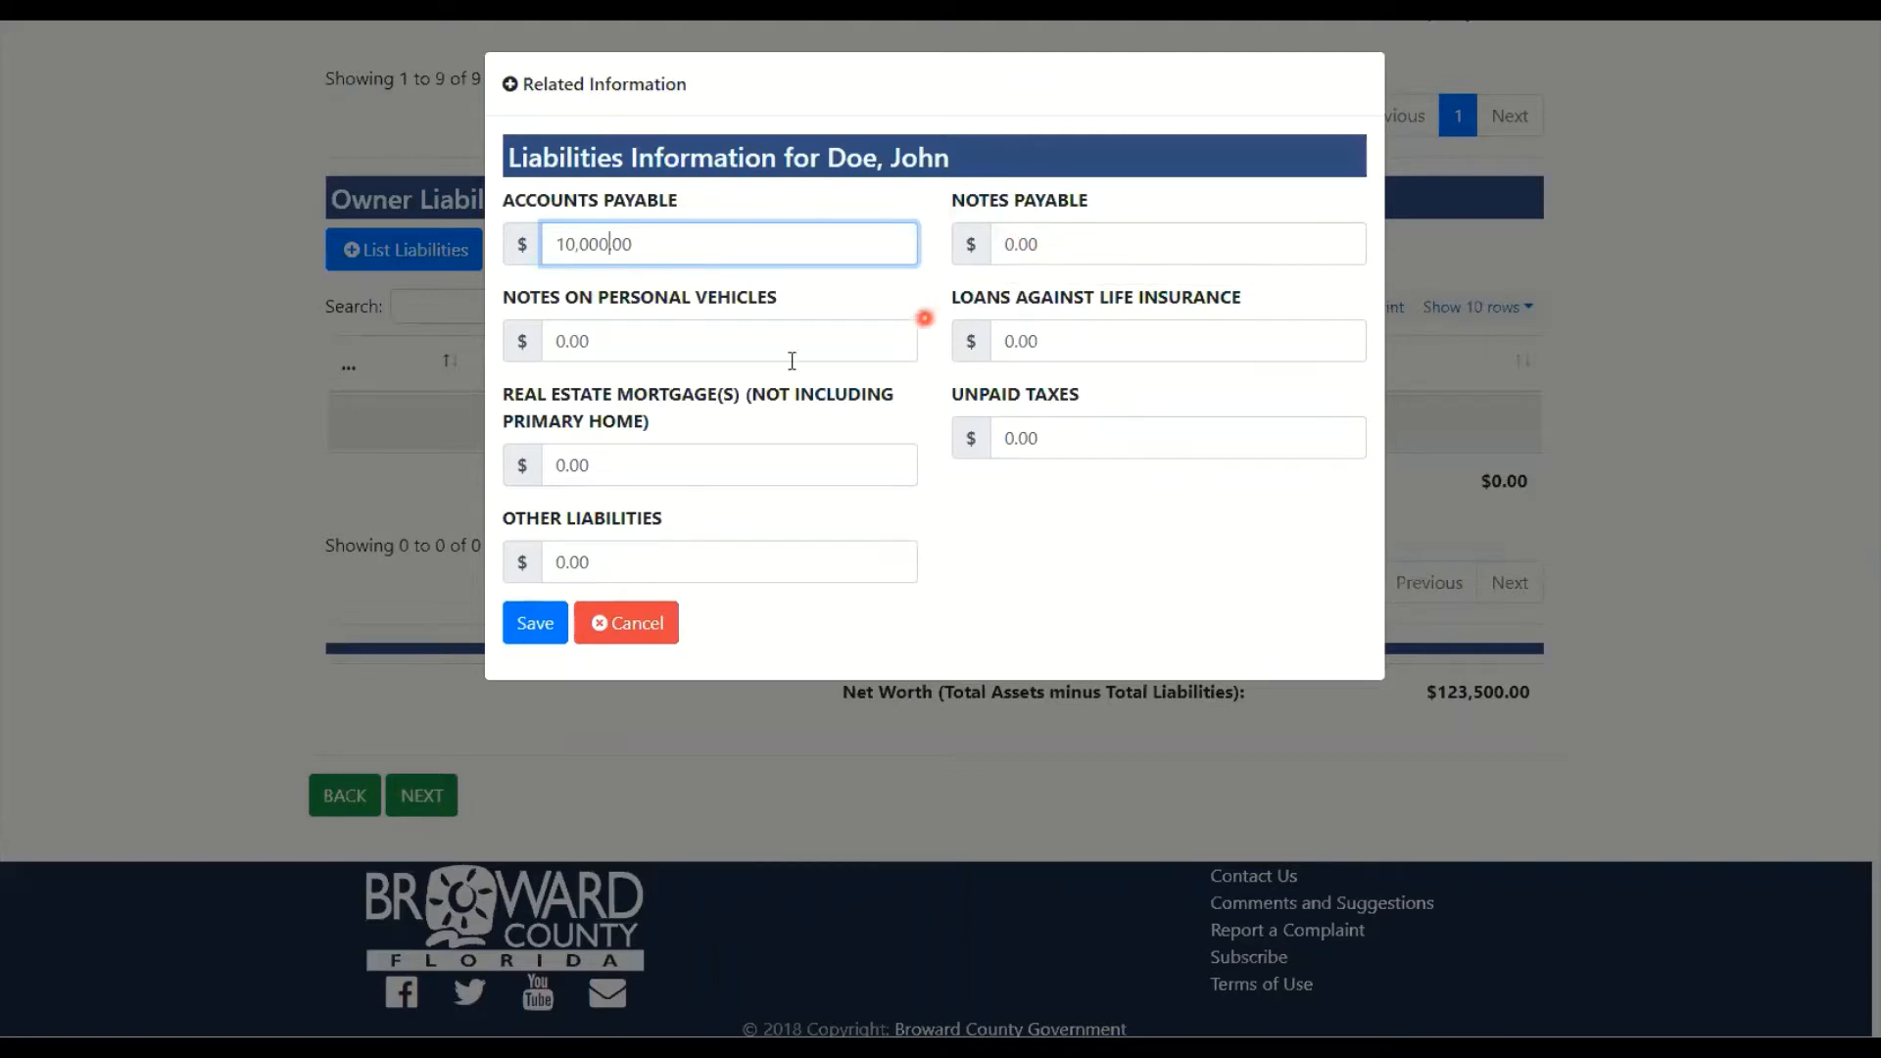
pyautogui.click(610, 346)
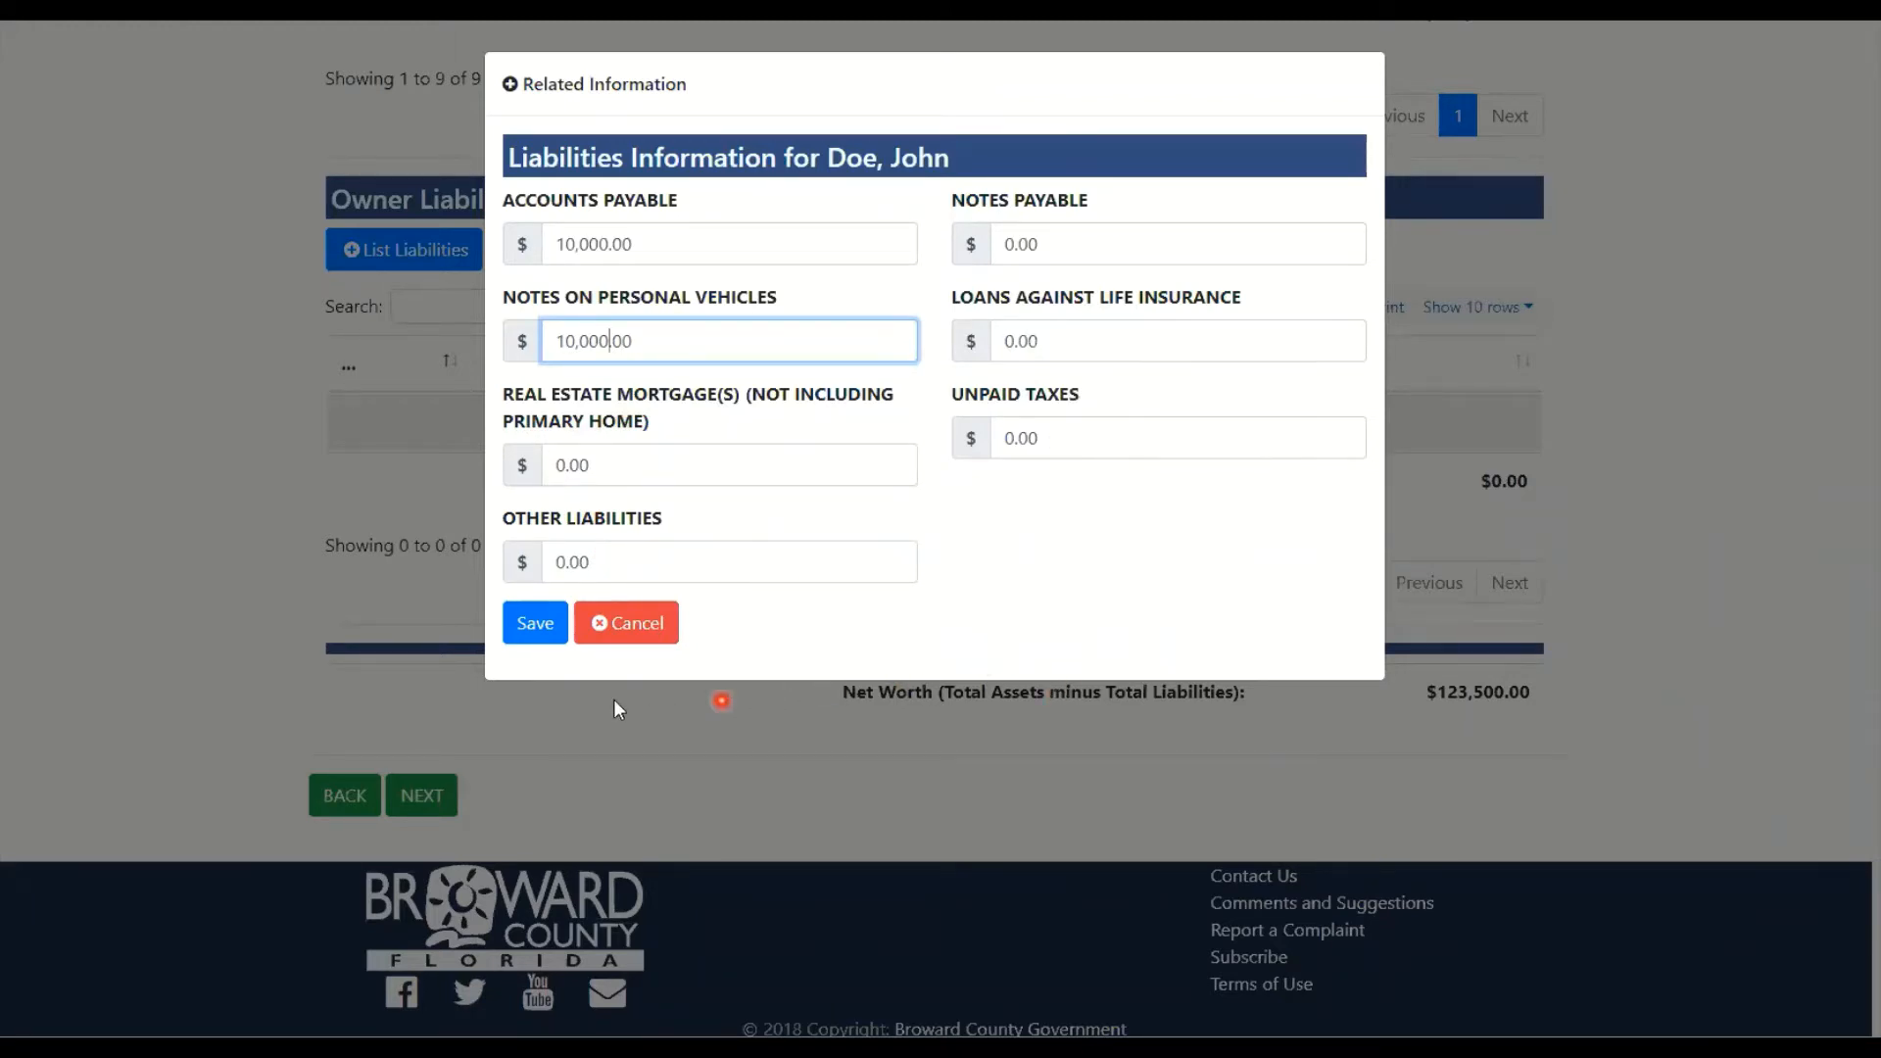
pyautogui.click(546, 633)
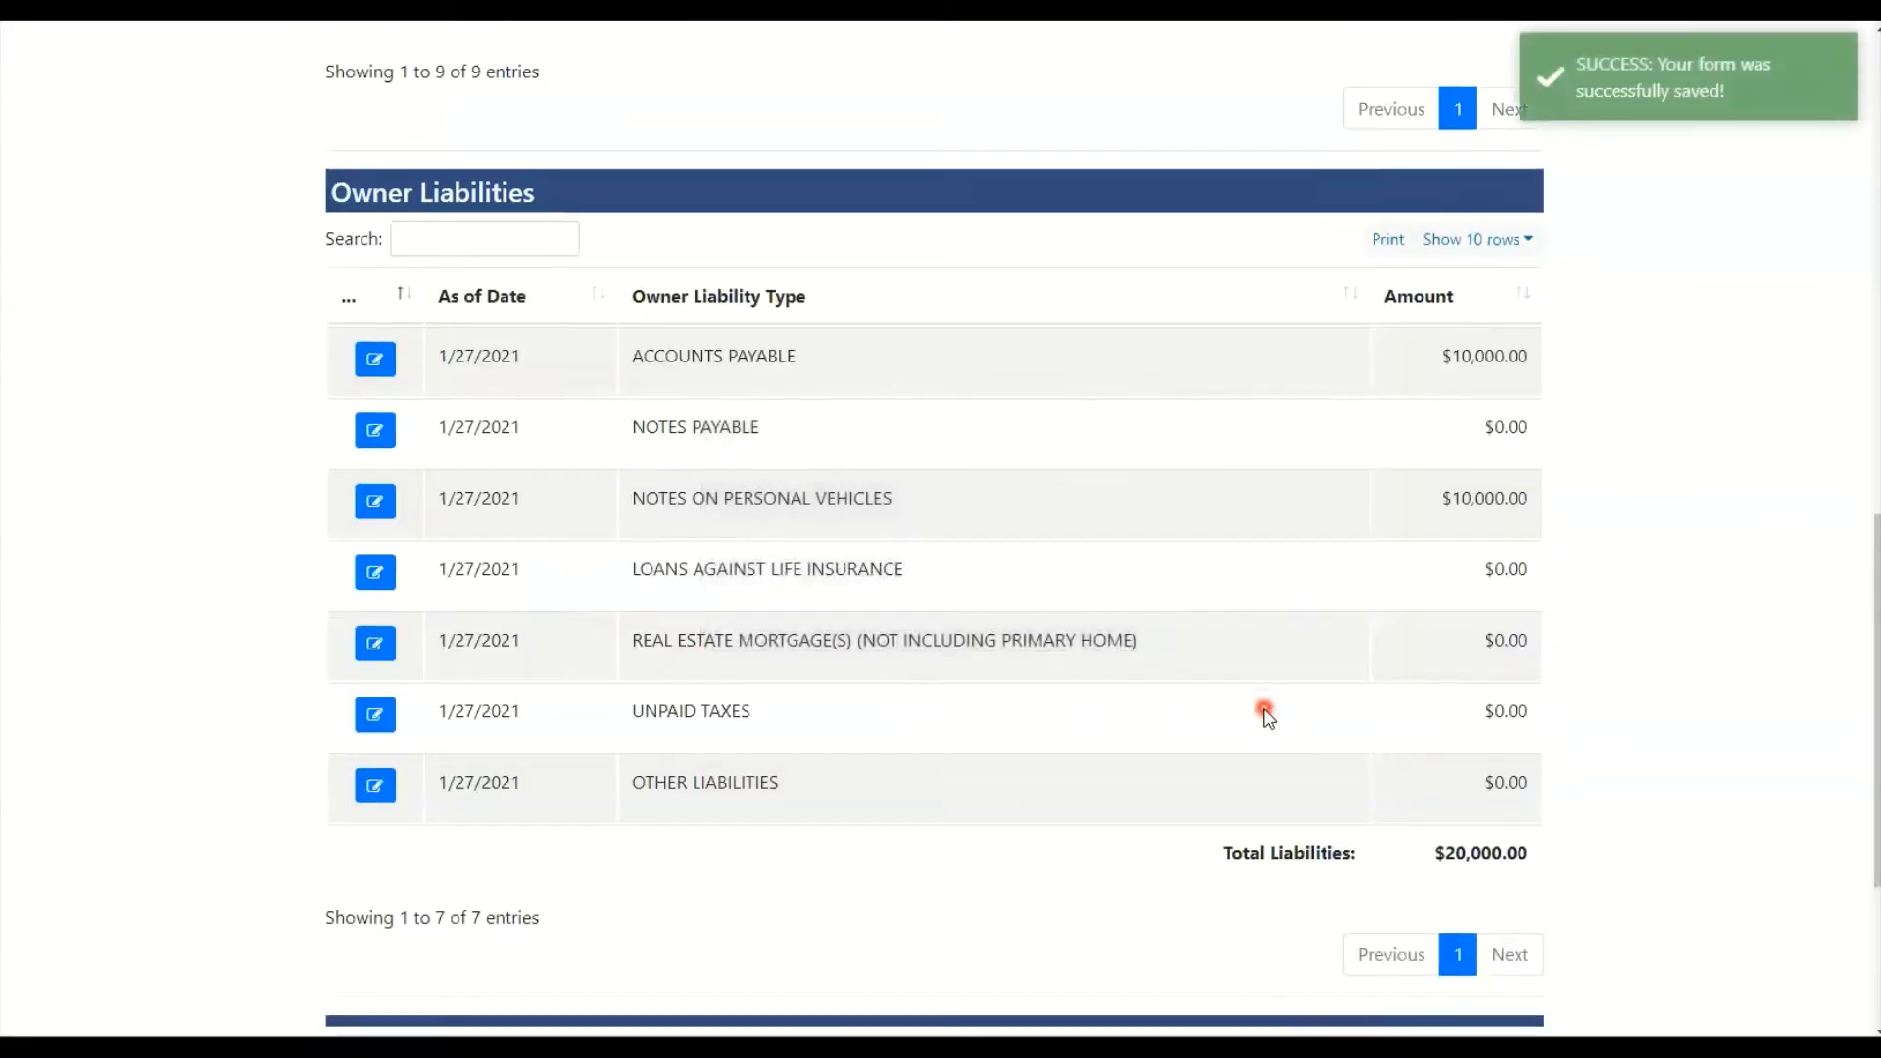
# Advance from the owner's personal net worth through the financial information to the control information section
pyautogui.scroll(-4, 1260, 714)
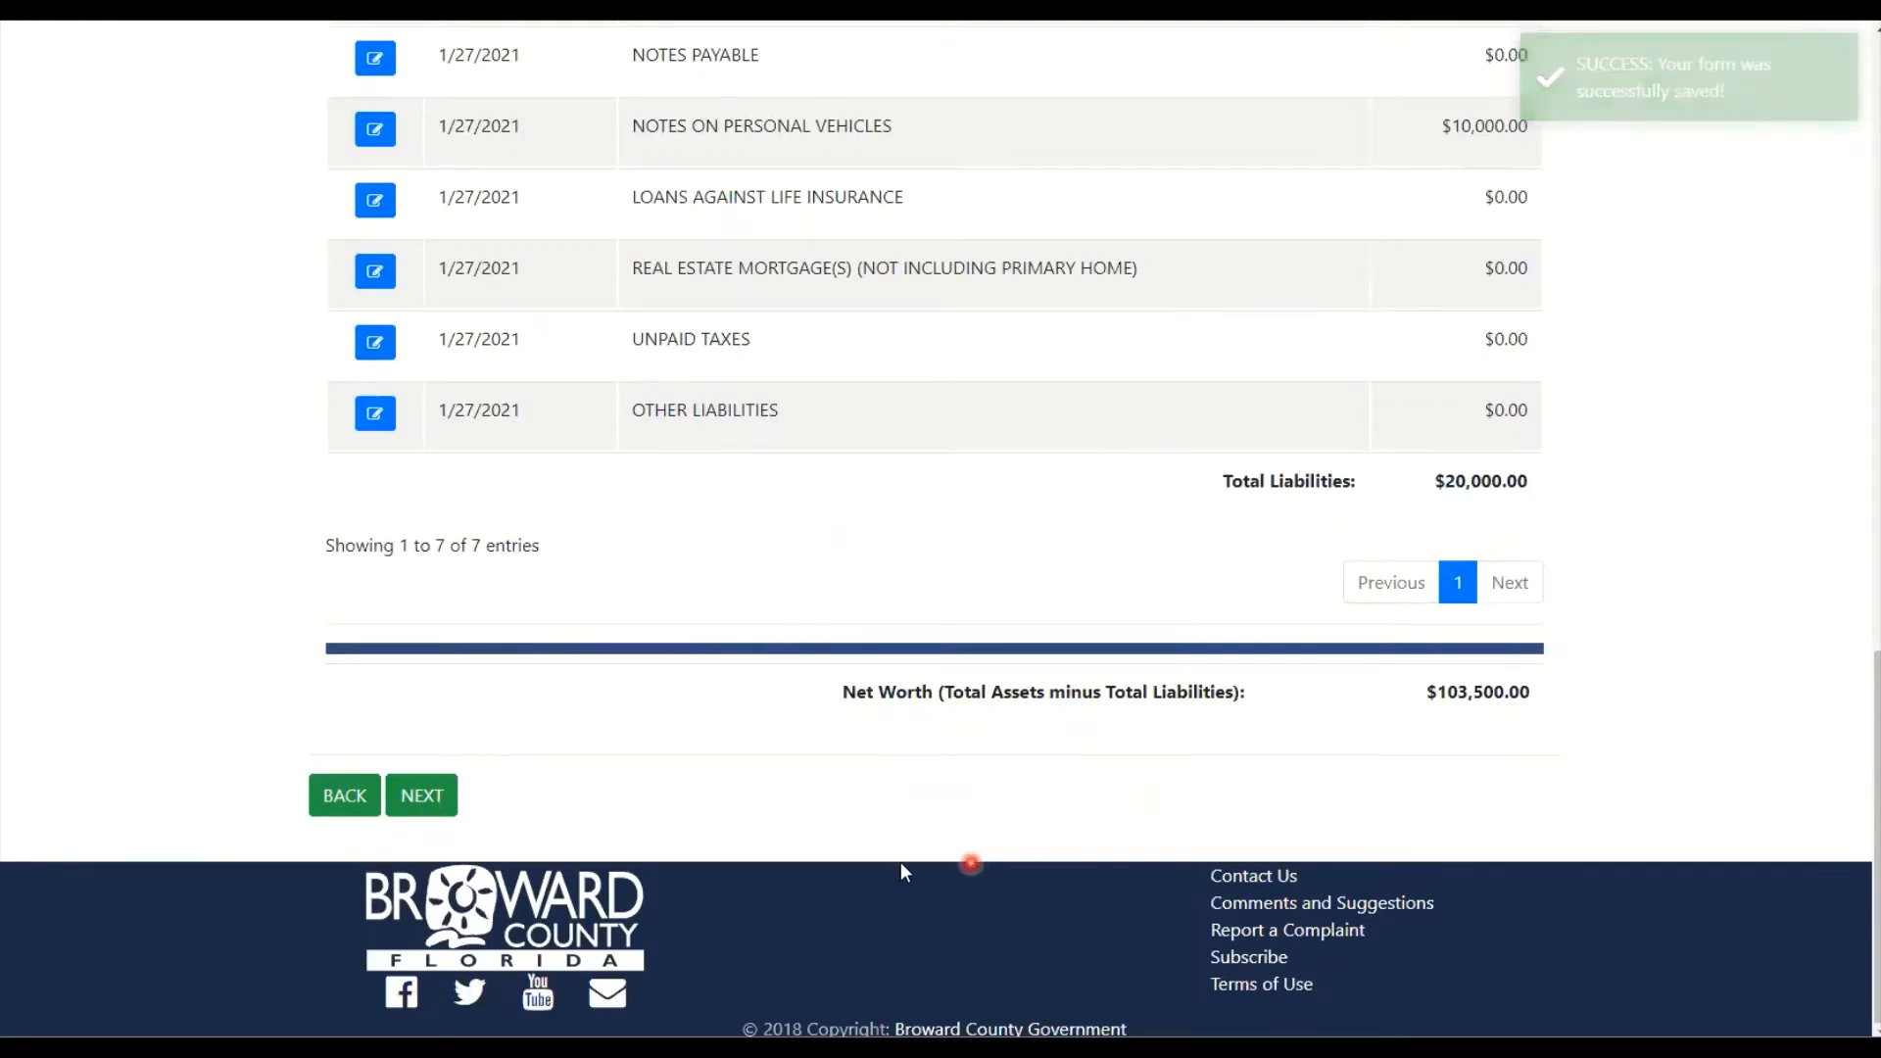
pyautogui.click(424, 810)
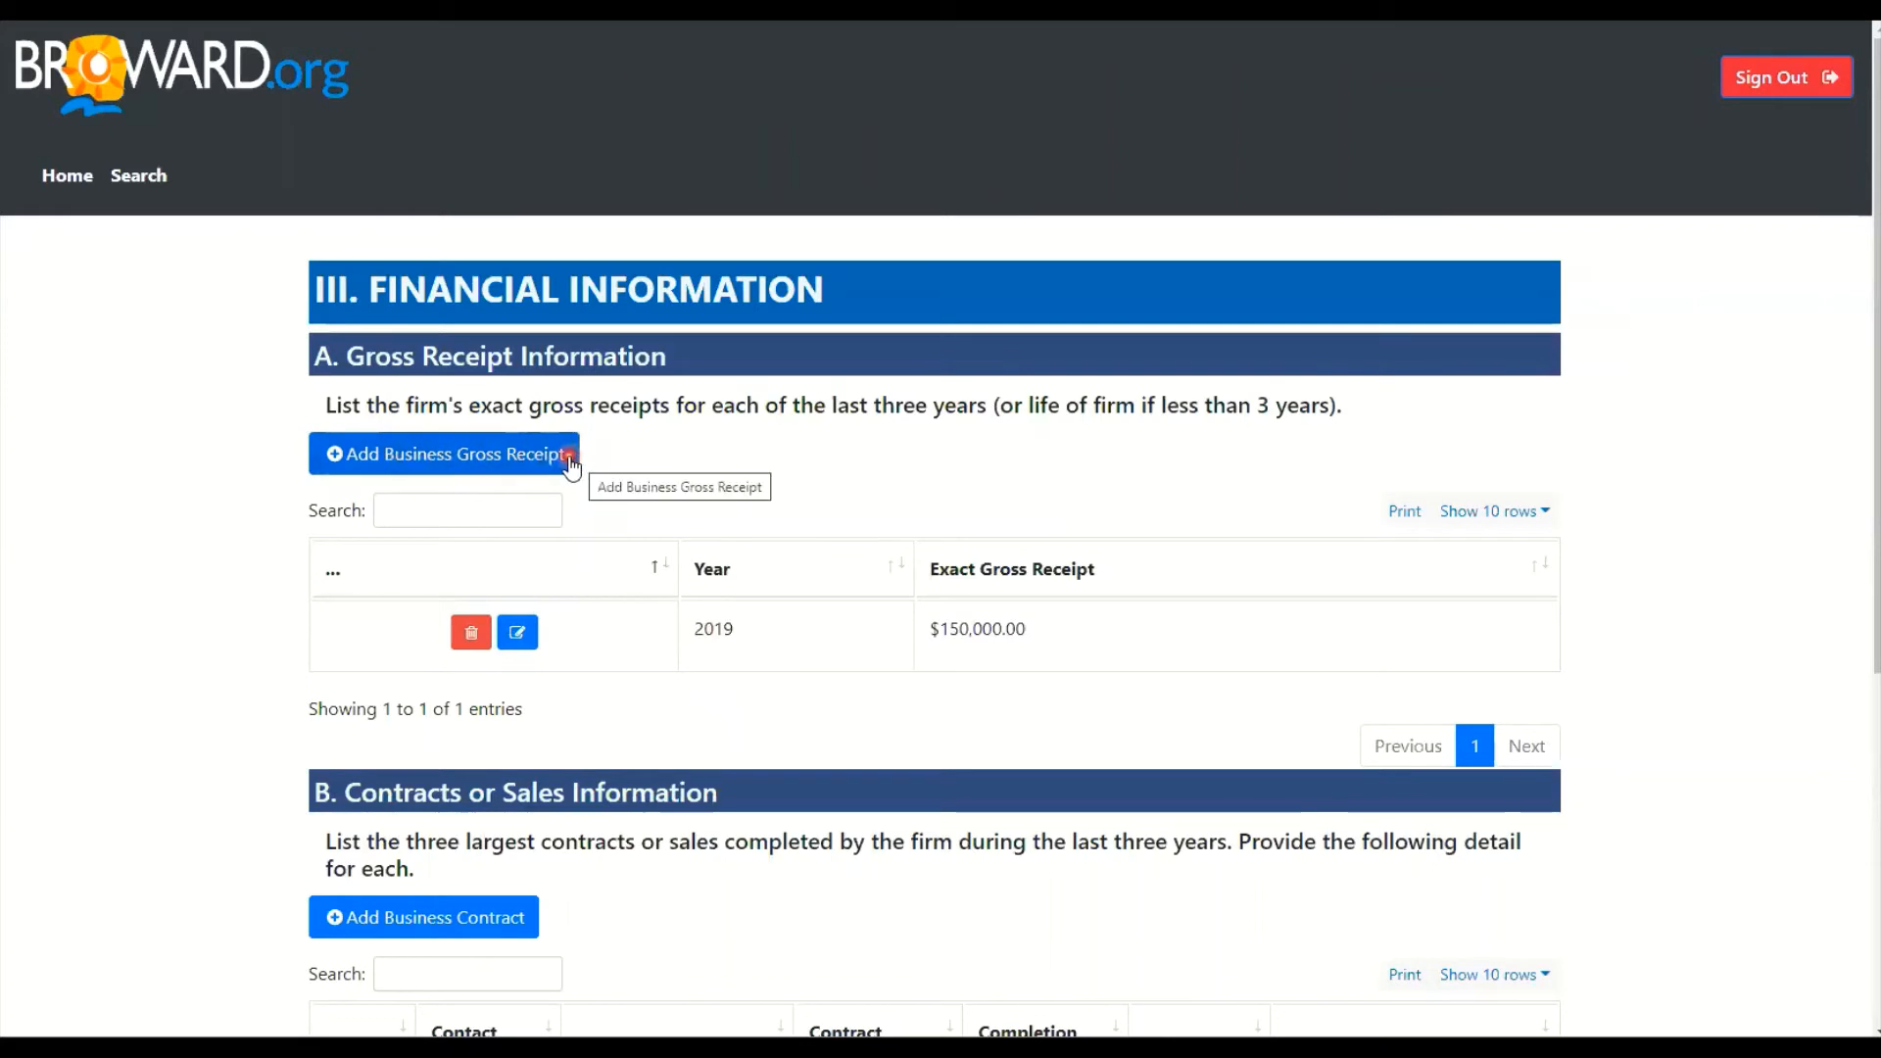
pyautogui.scroll(-5, 193, 609)
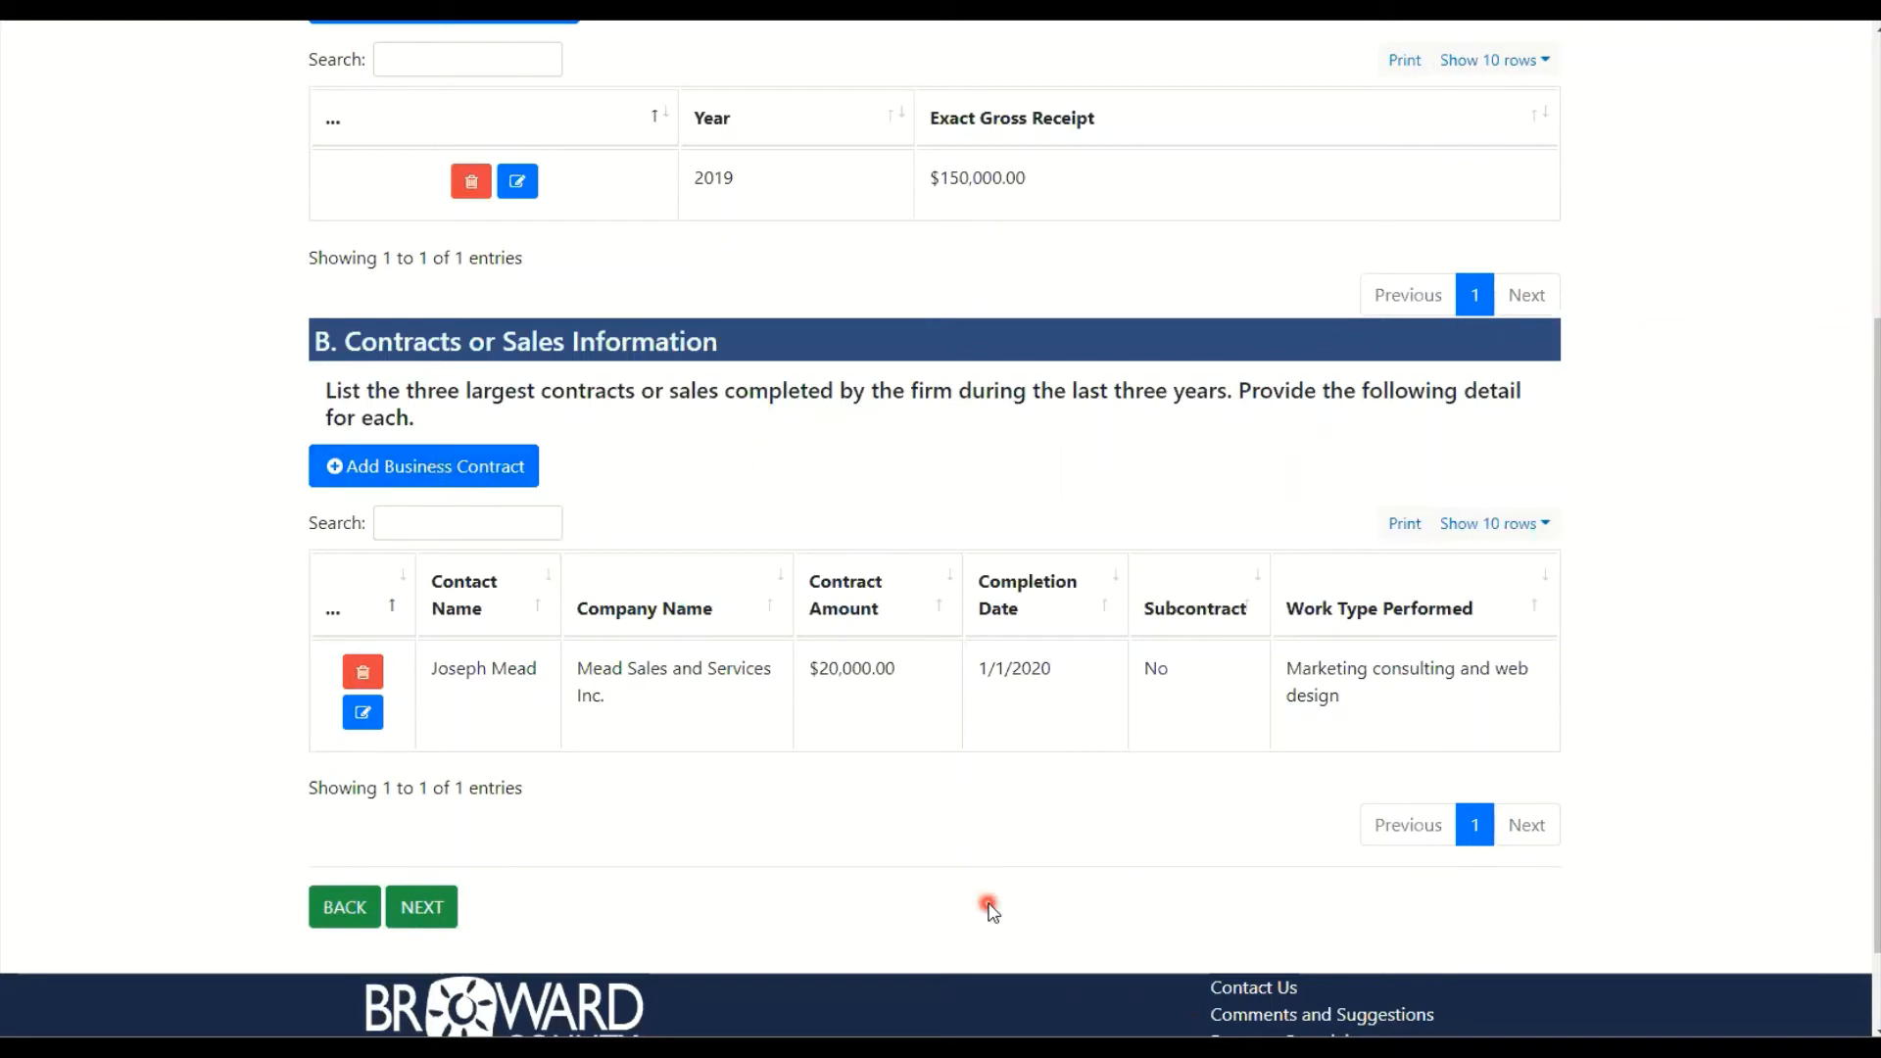
pyautogui.click(429, 909)
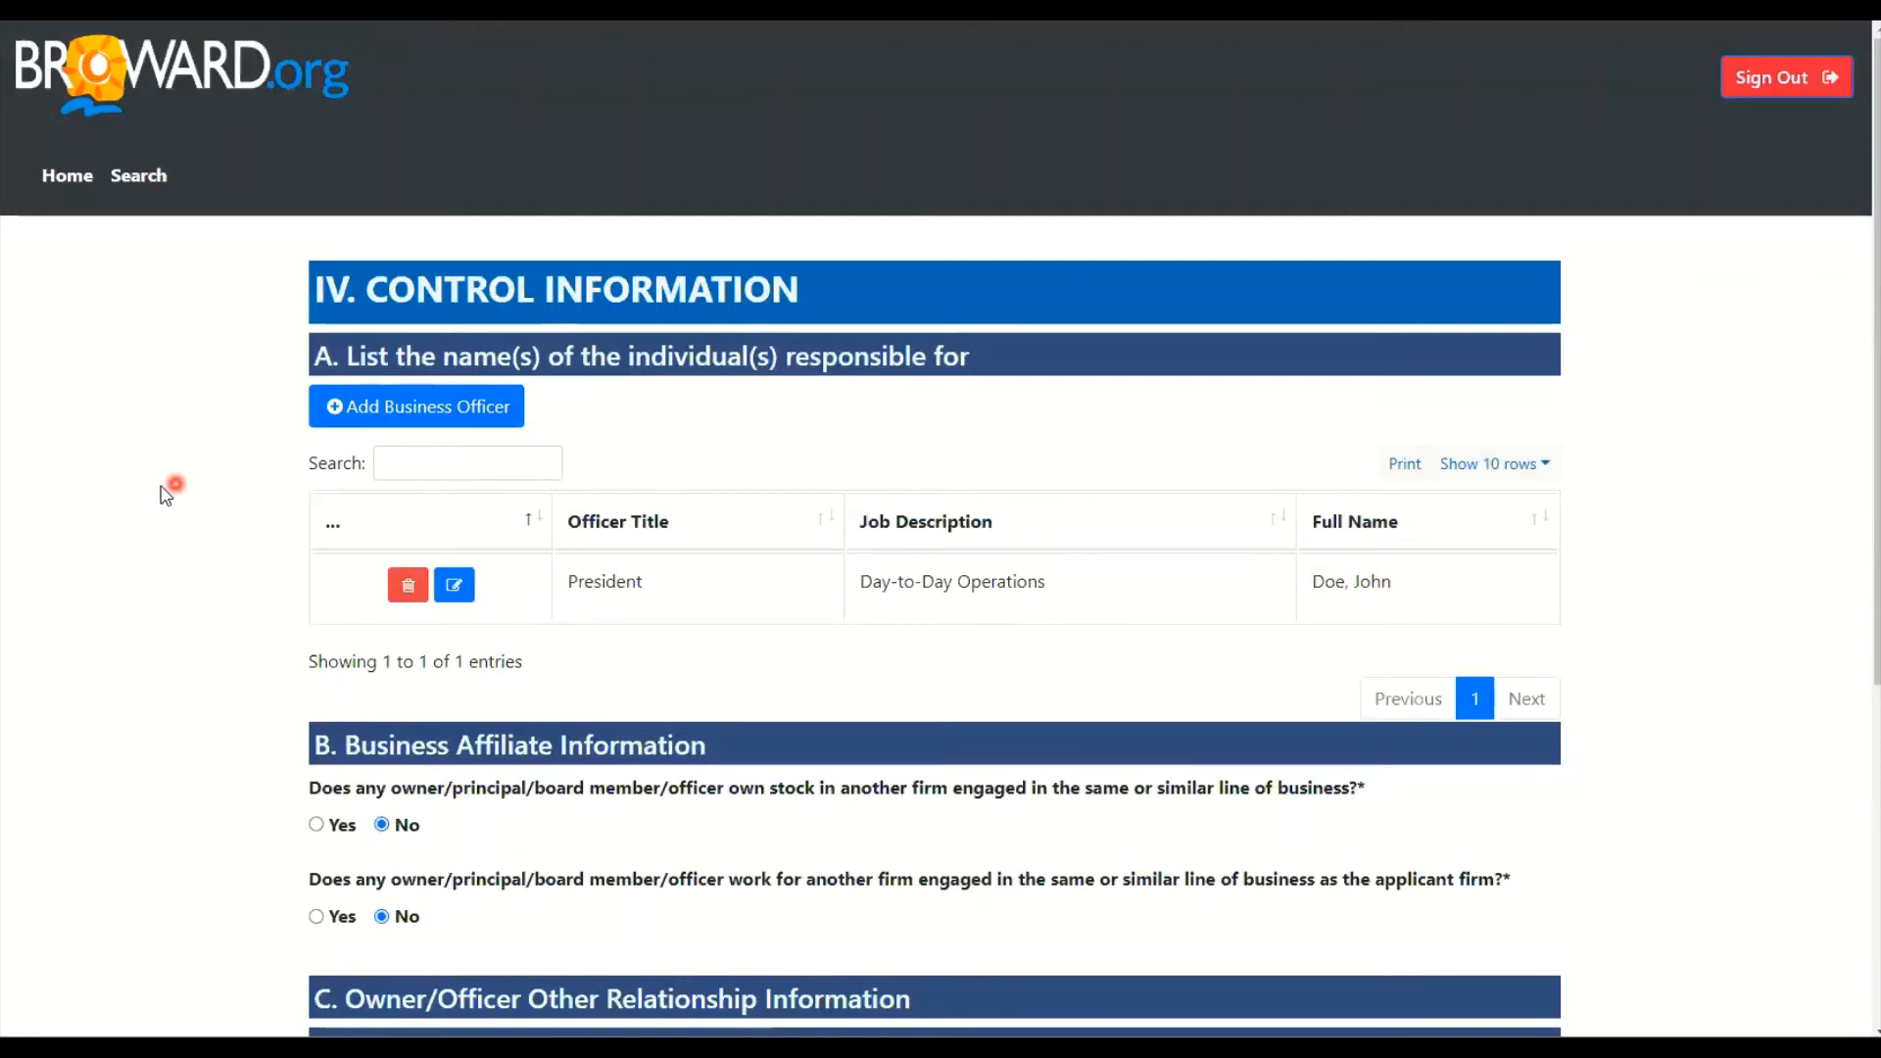
# View the fields of a new business officer entry and close it without saving
pyautogui.click(433, 411)
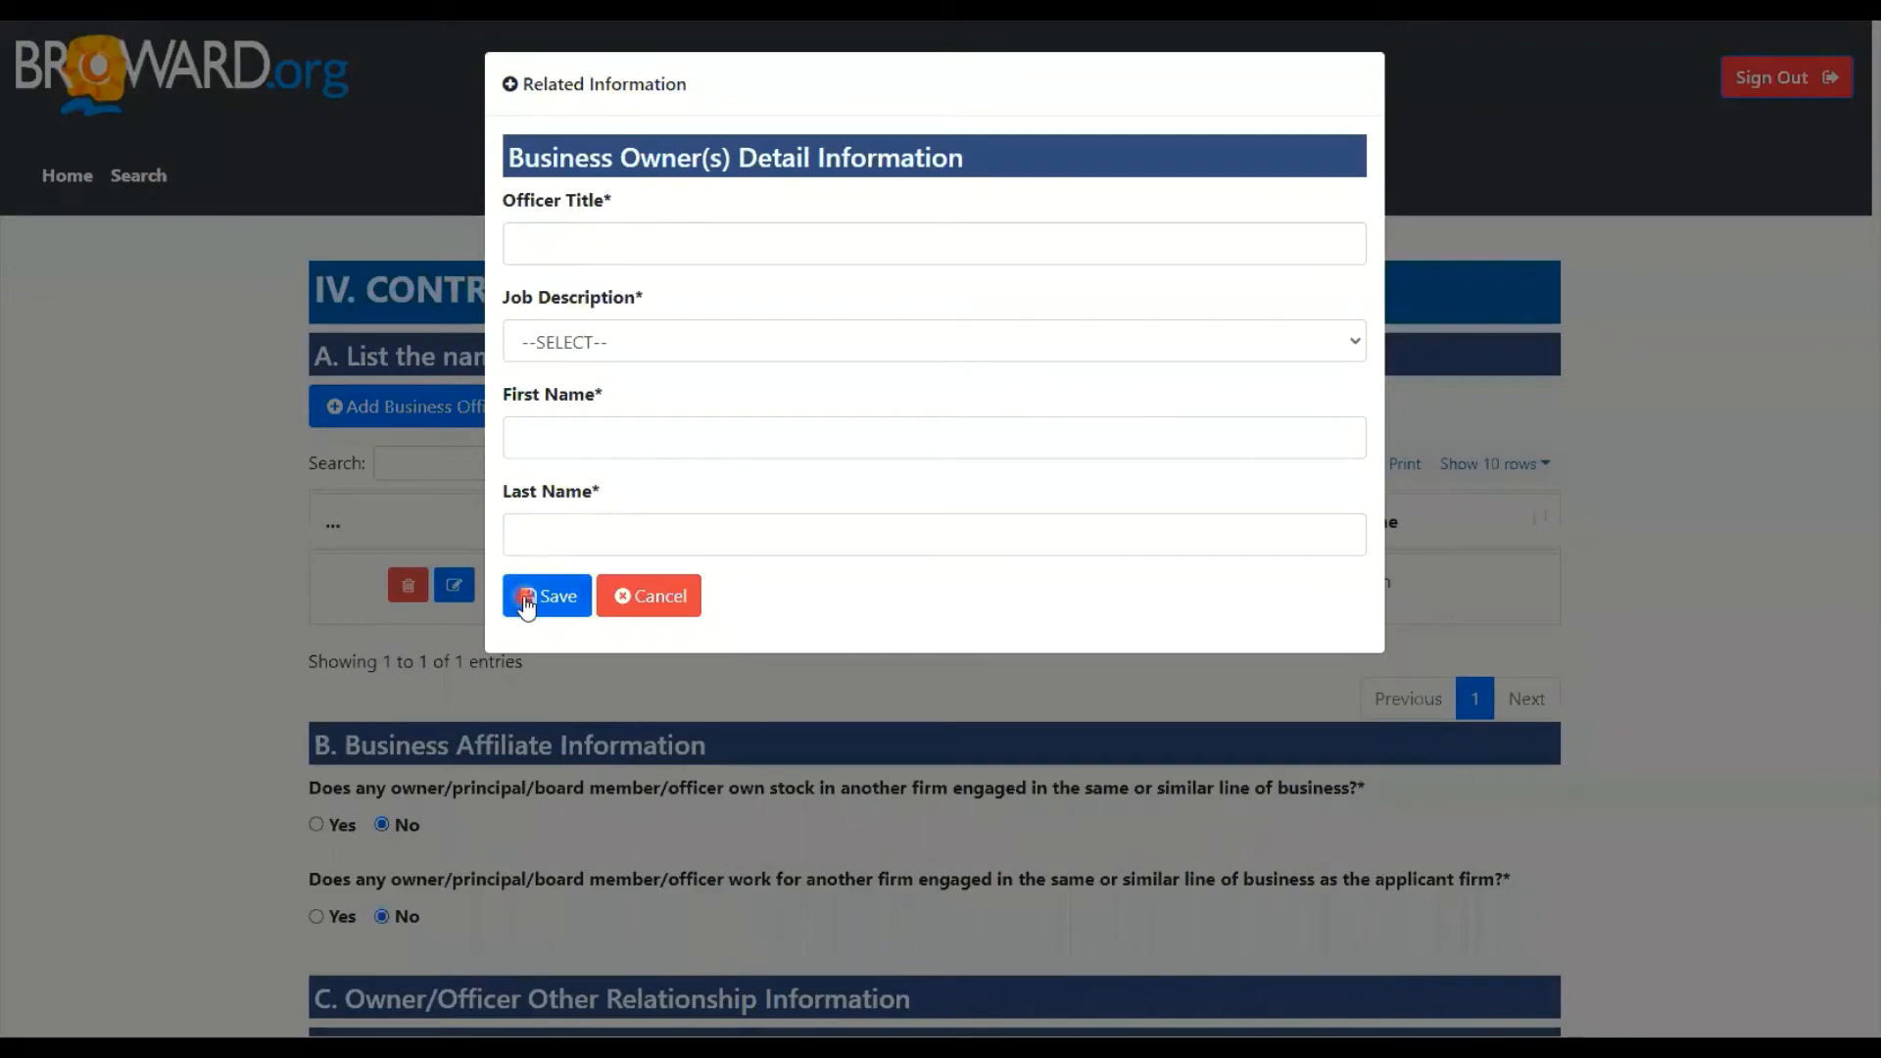
pyautogui.click(641, 599)
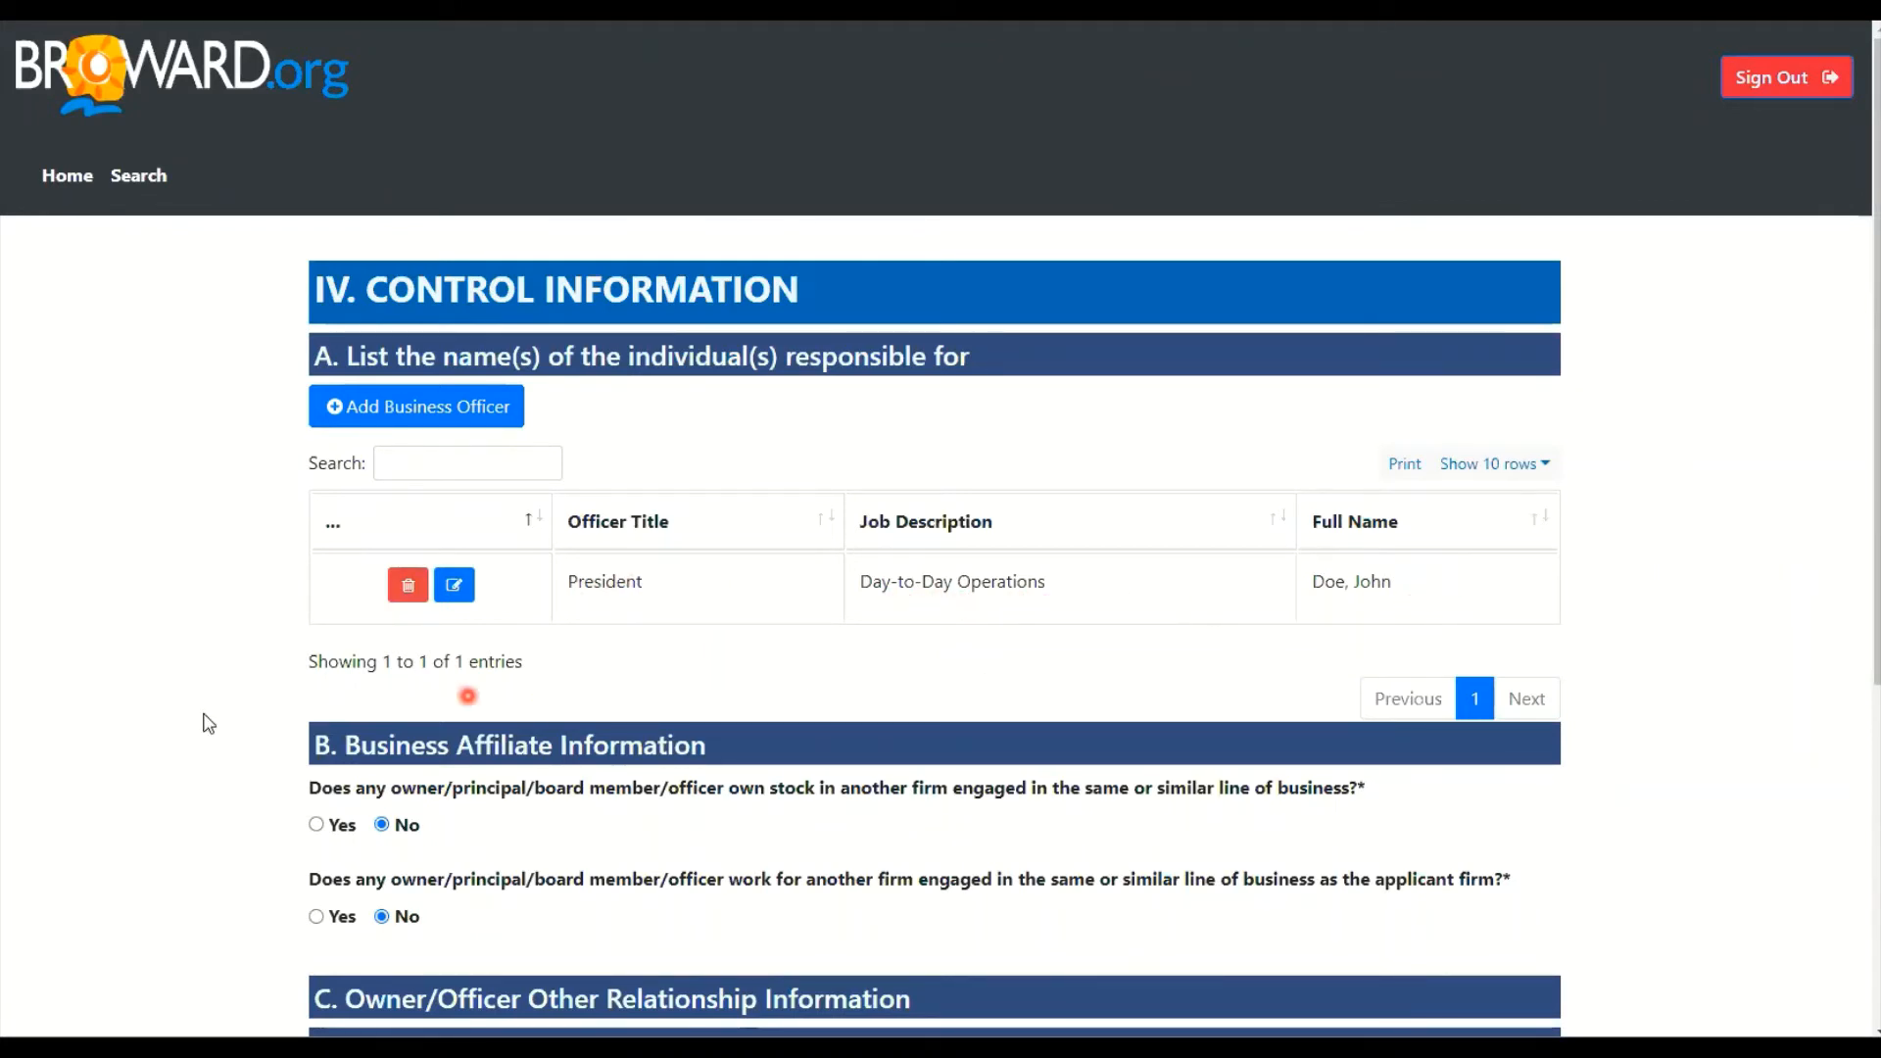
# Save the control information with its existing business affiliate answers and advance to the facility information section
pyautogui.scroll(-3, 196, 706)
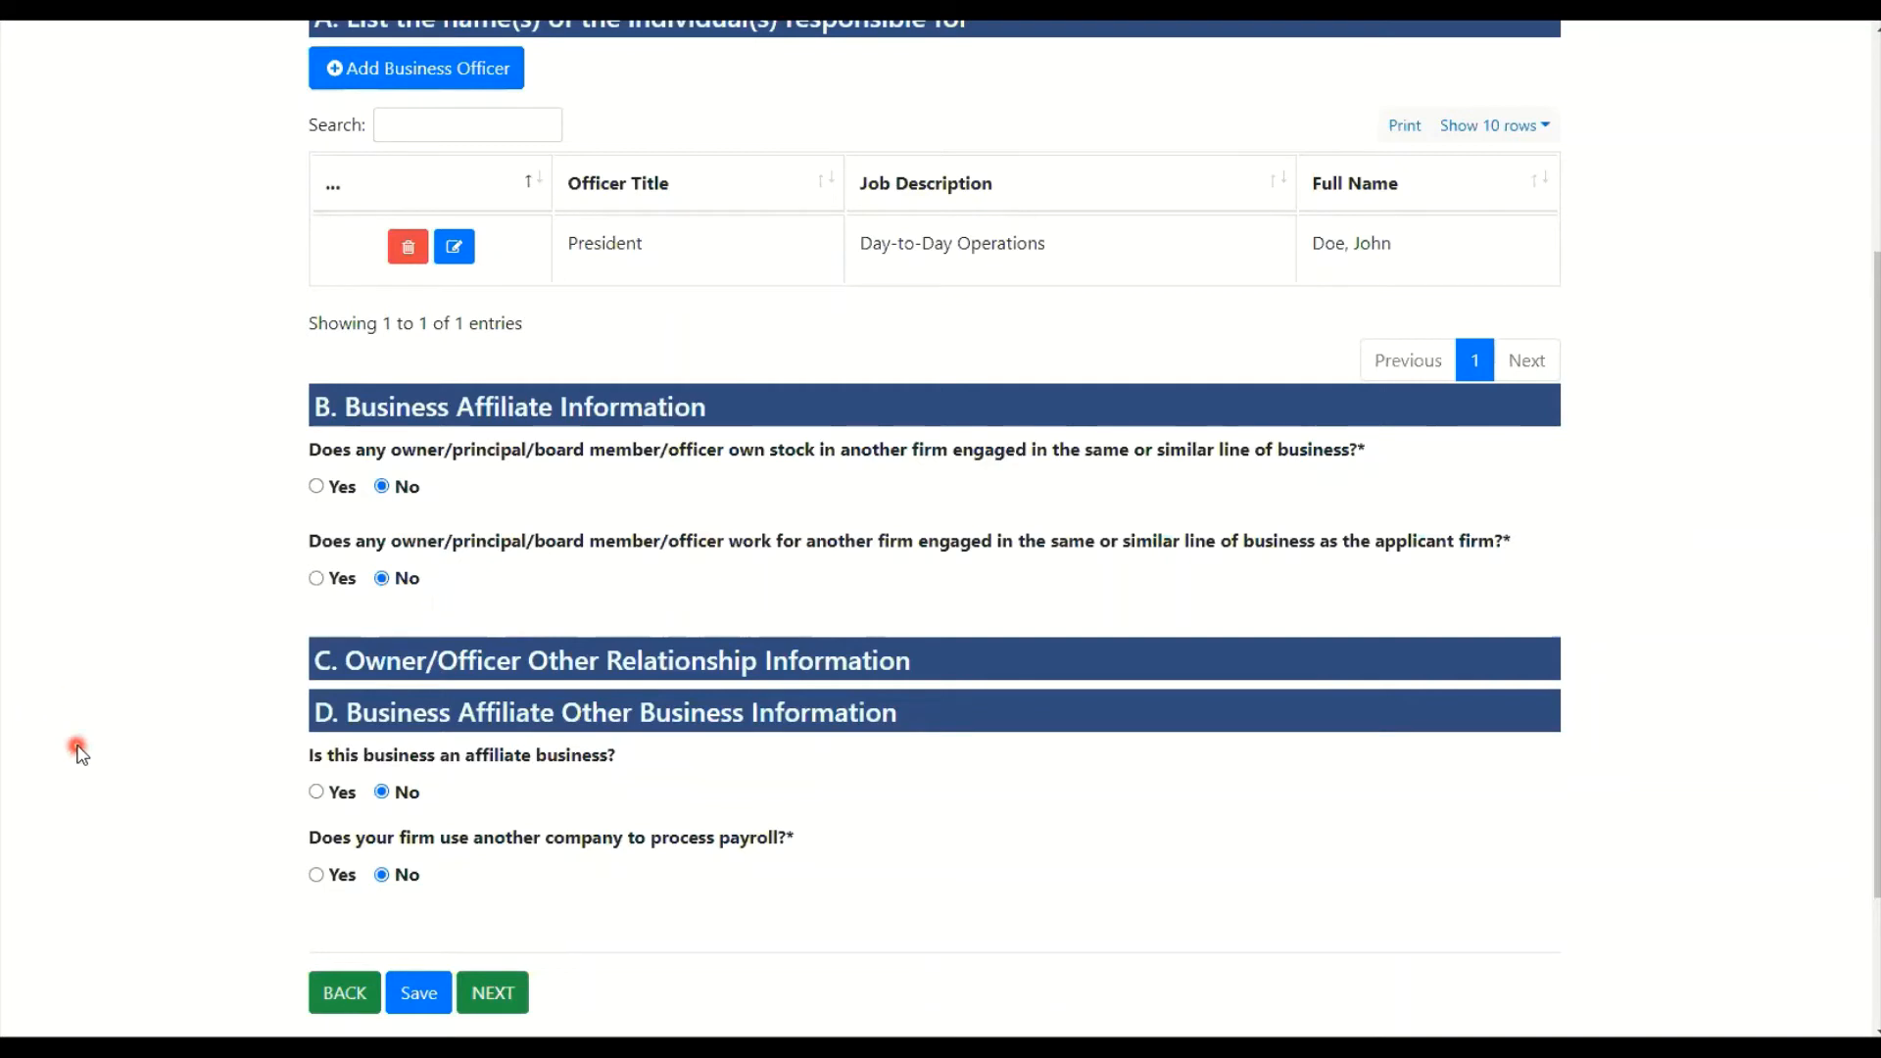
pyautogui.scroll(-2, 78, 749)
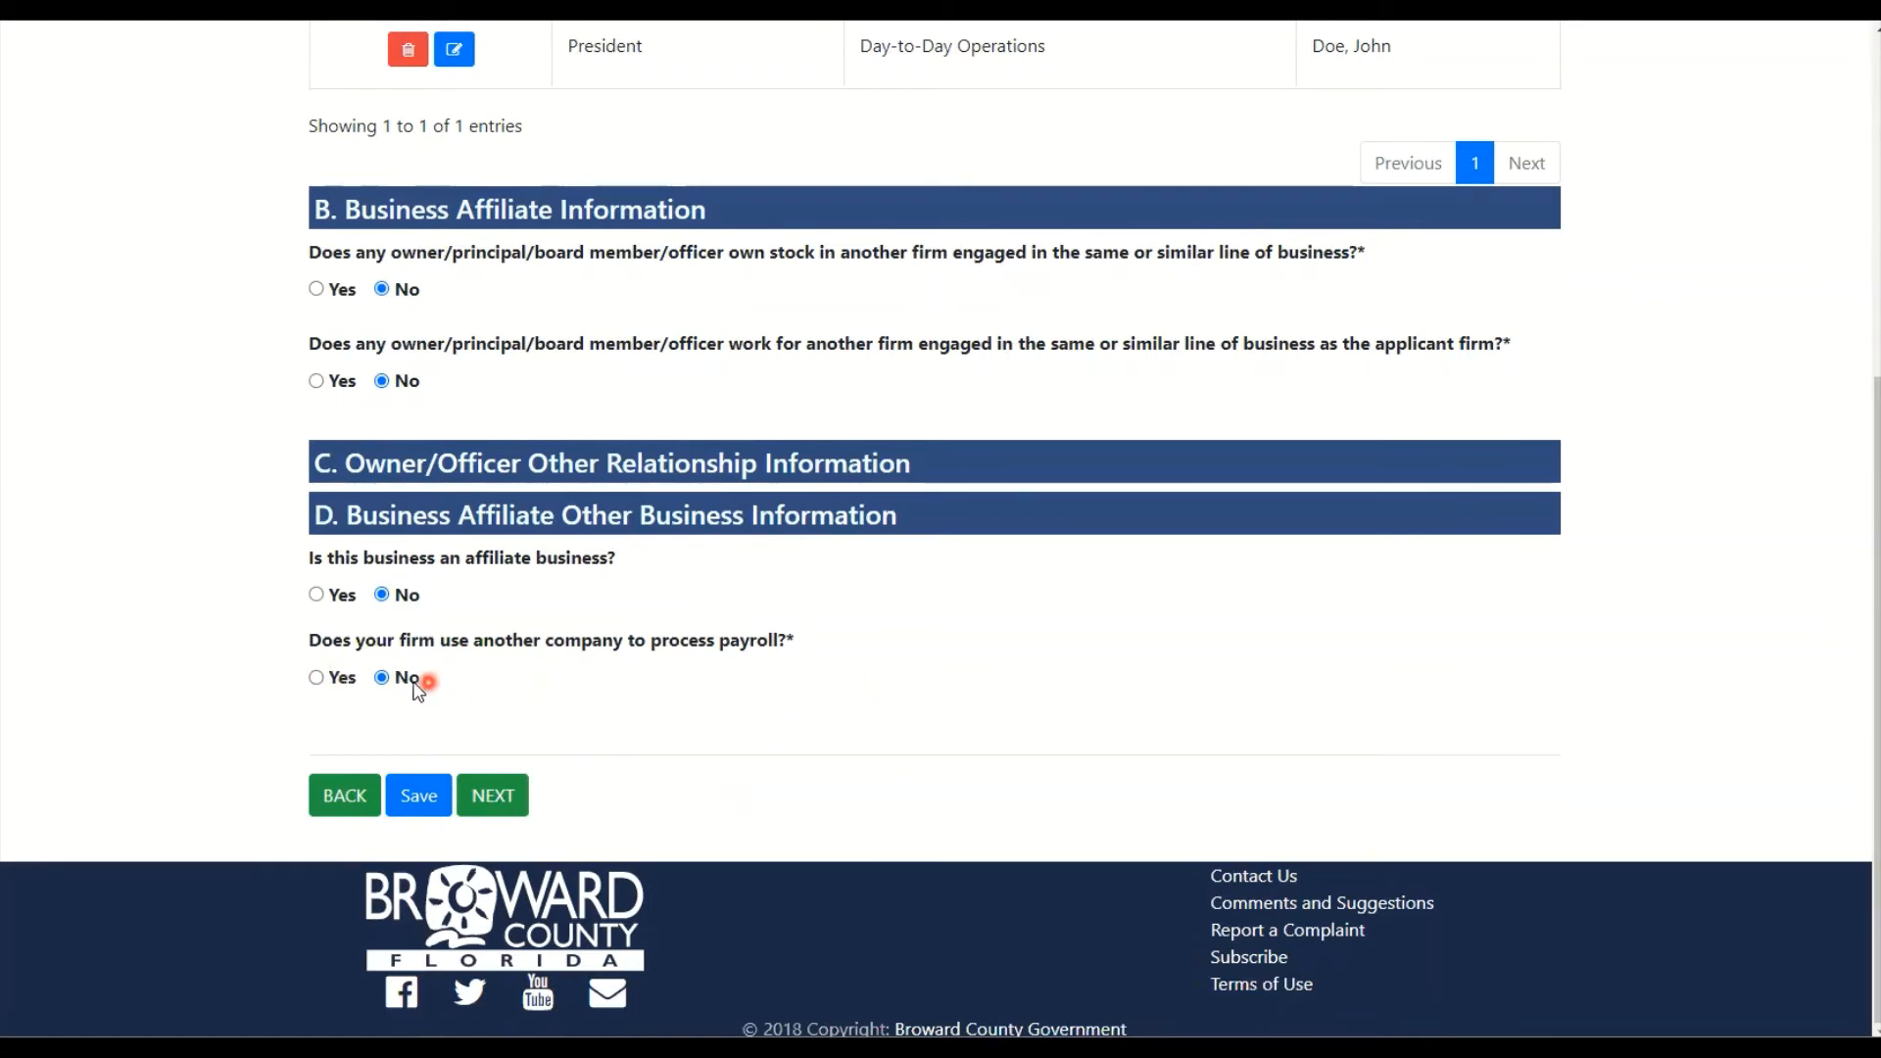
pyautogui.click(422, 796)
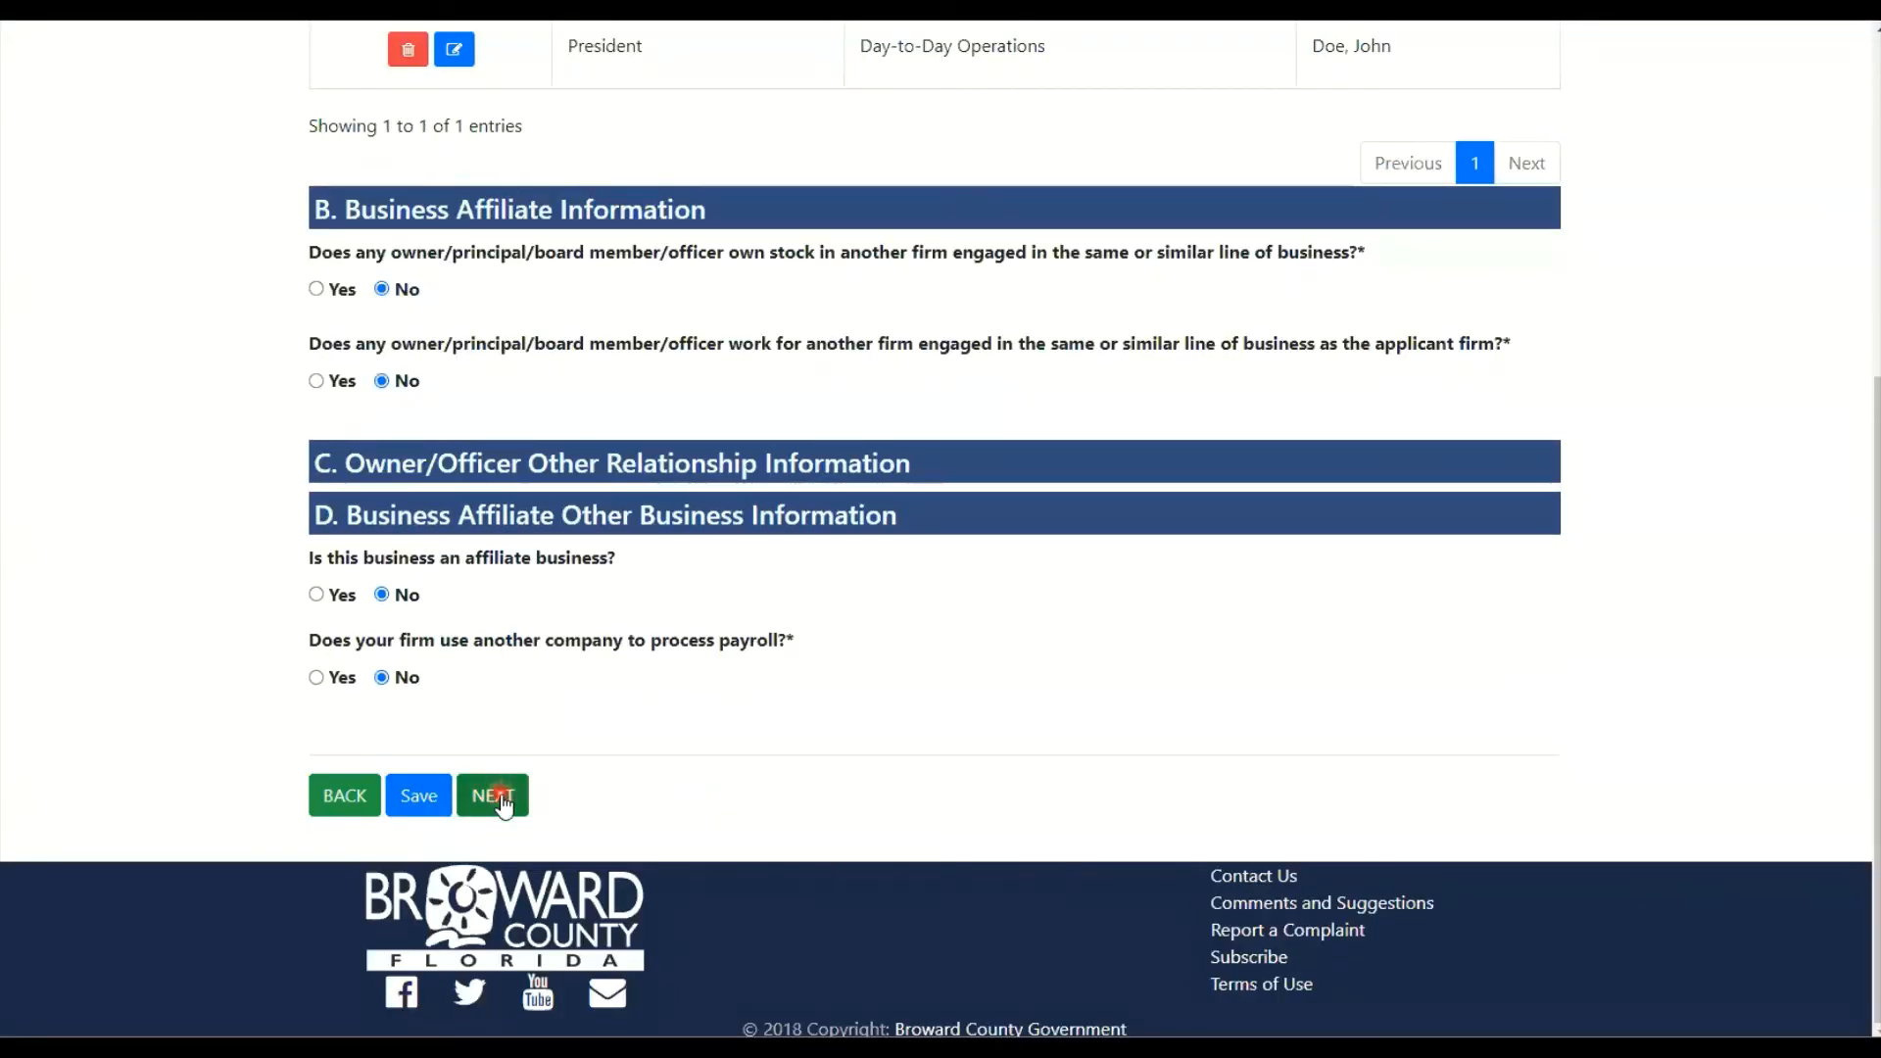
pyautogui.click(500, 799)
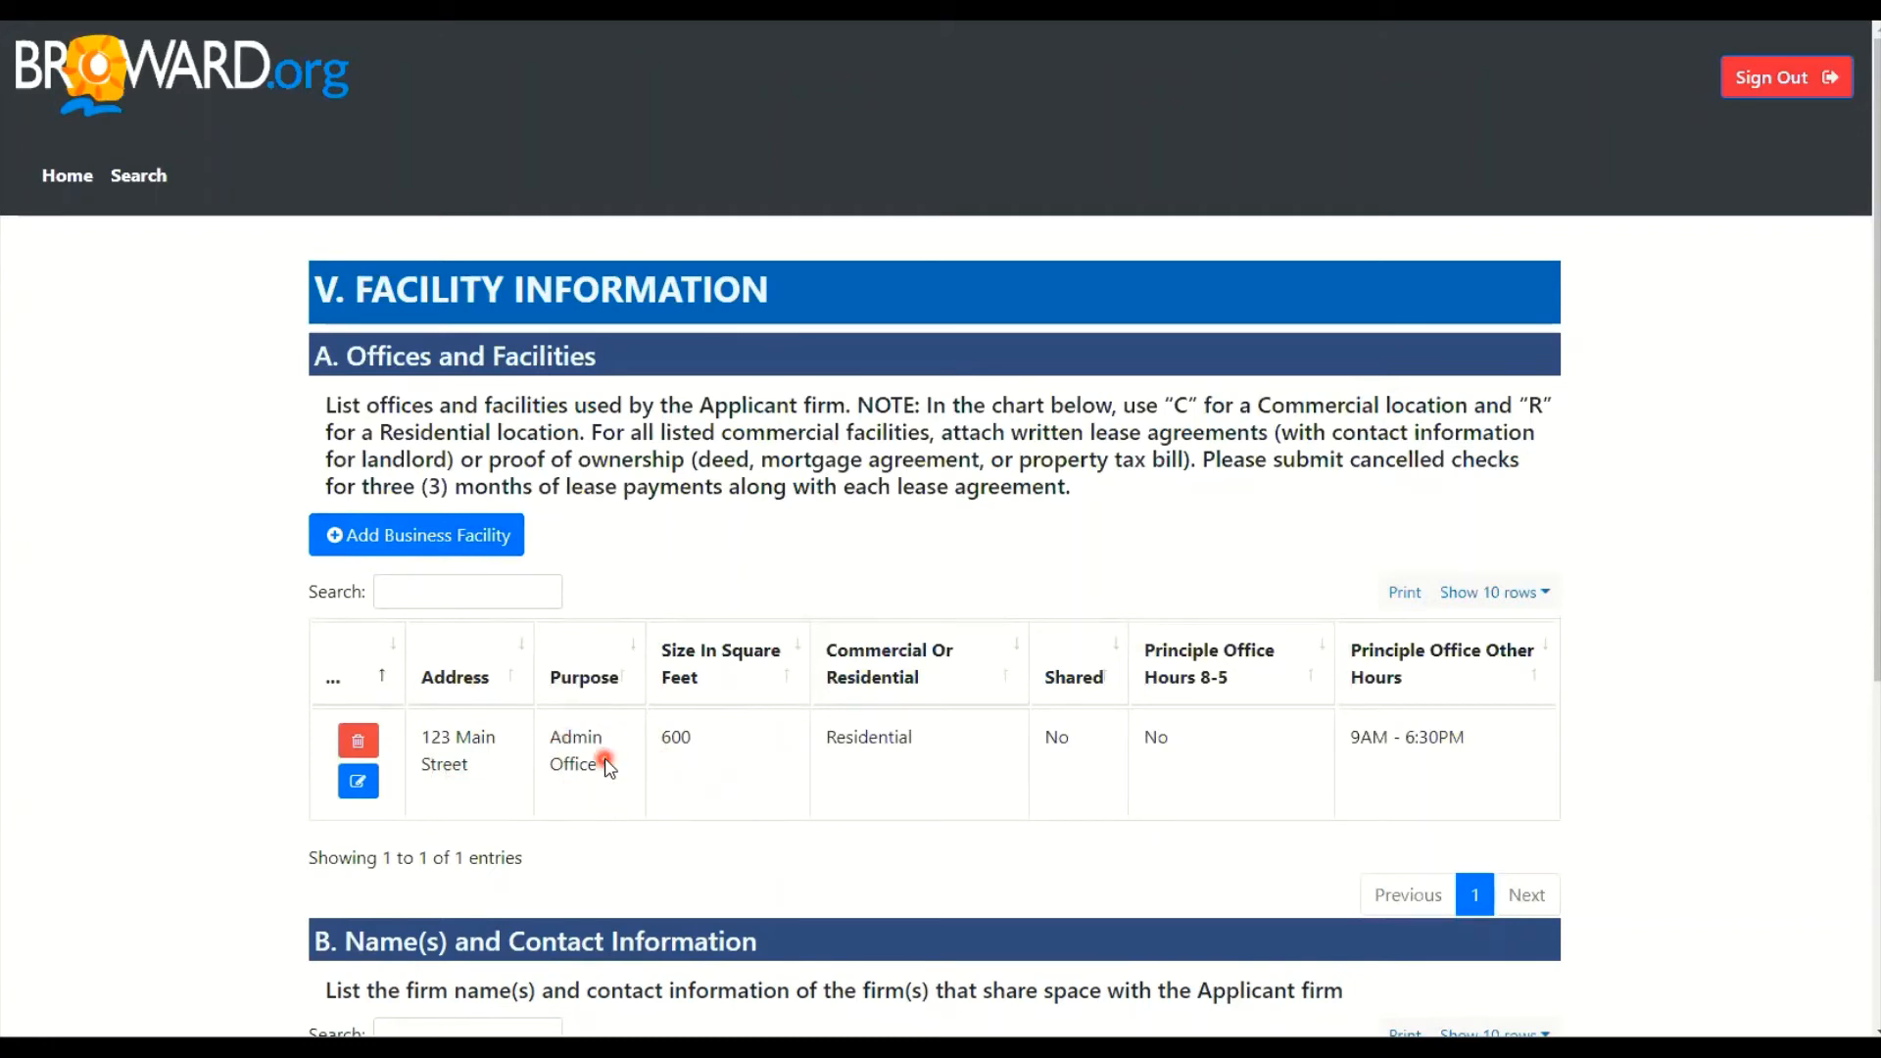
# Advance through the facility, licenses and registrations, equipment, certification history and owner ethnicity/gender sections to the supporting document list
pyautogui.click(739, 756)
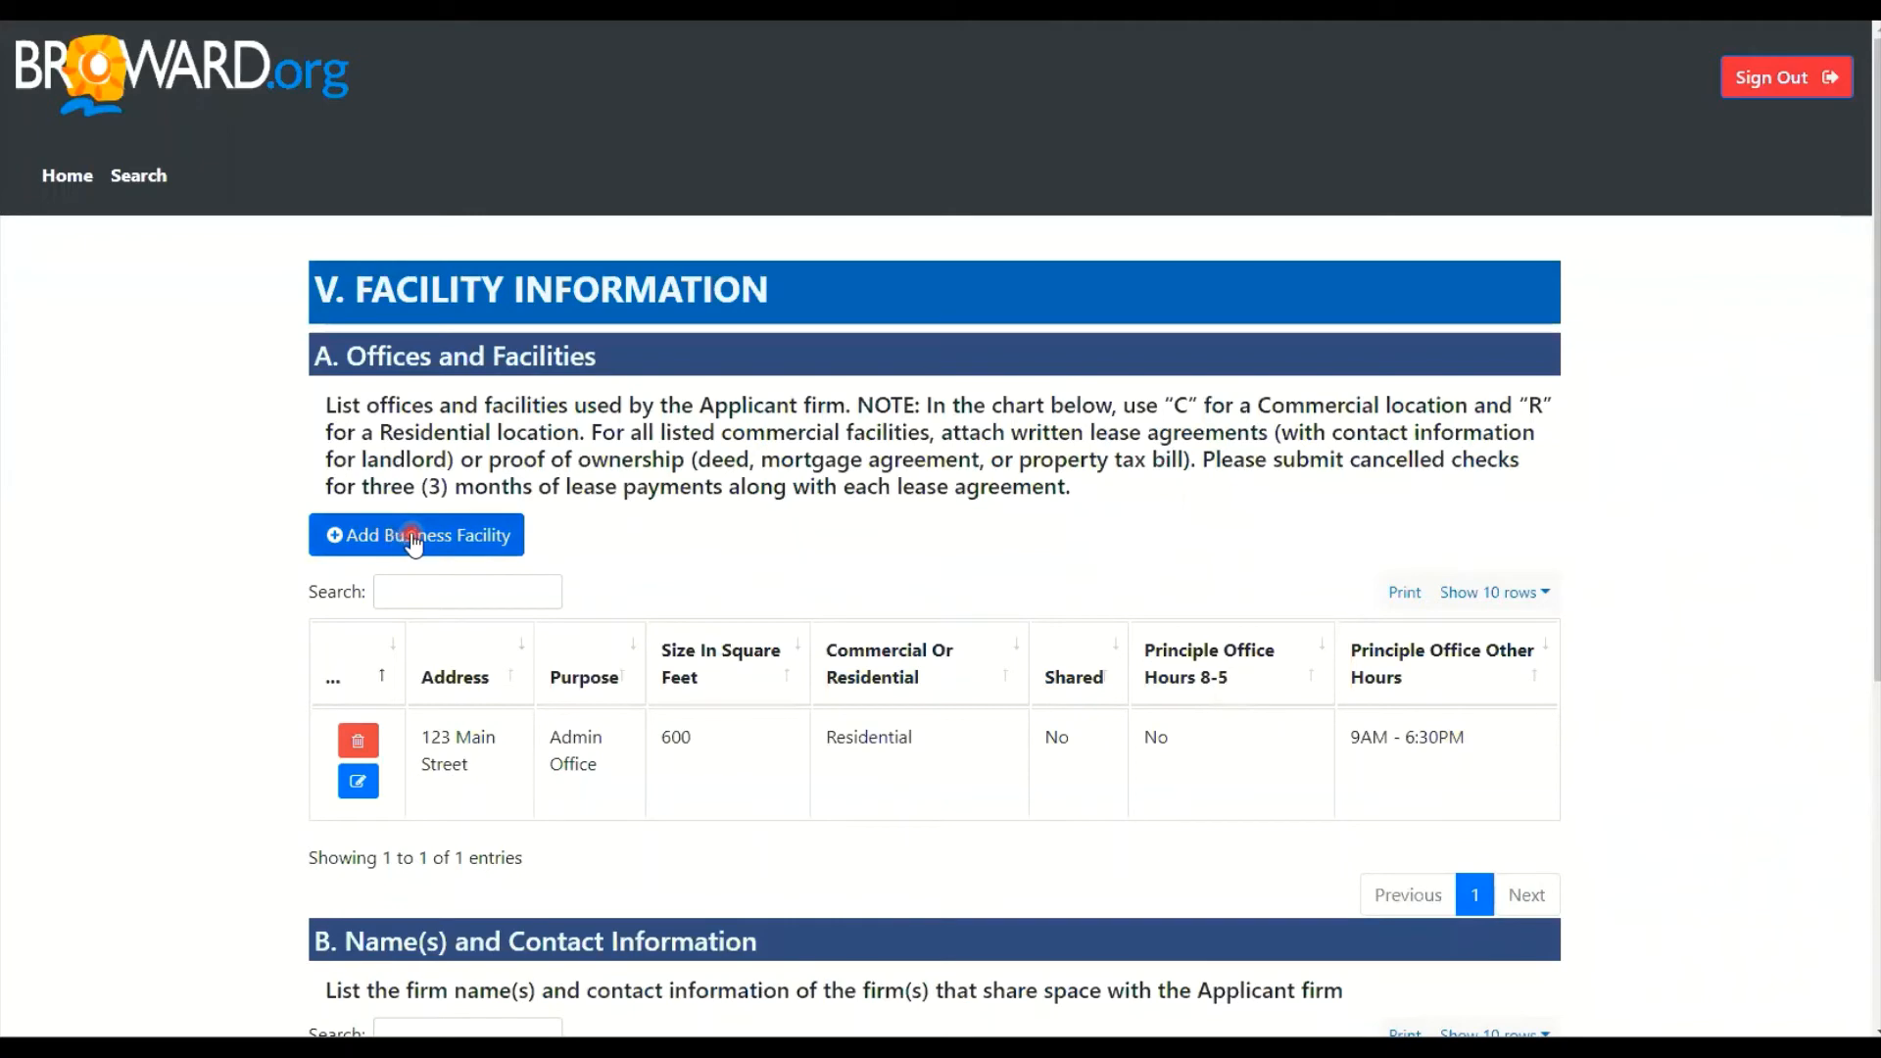
pyautogui.scroll(-5, 763, 845)
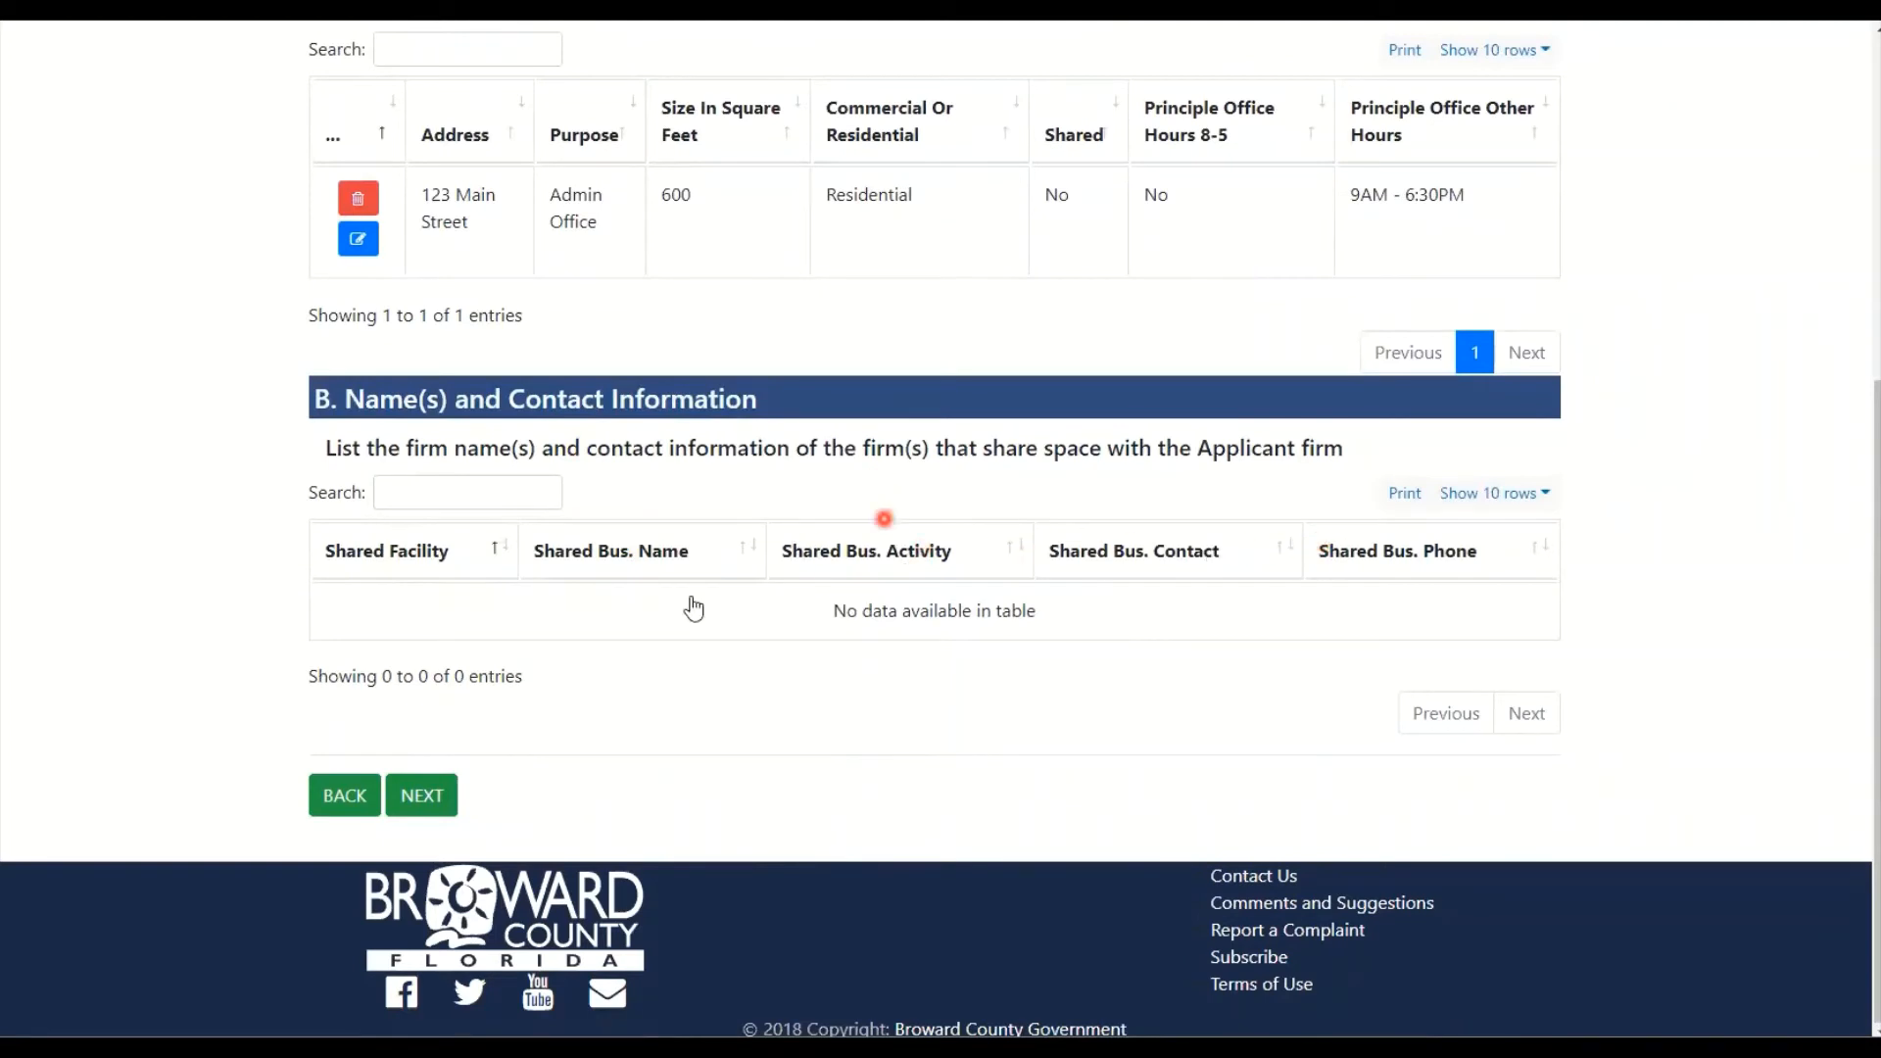
pyautogui.click(422, 798)
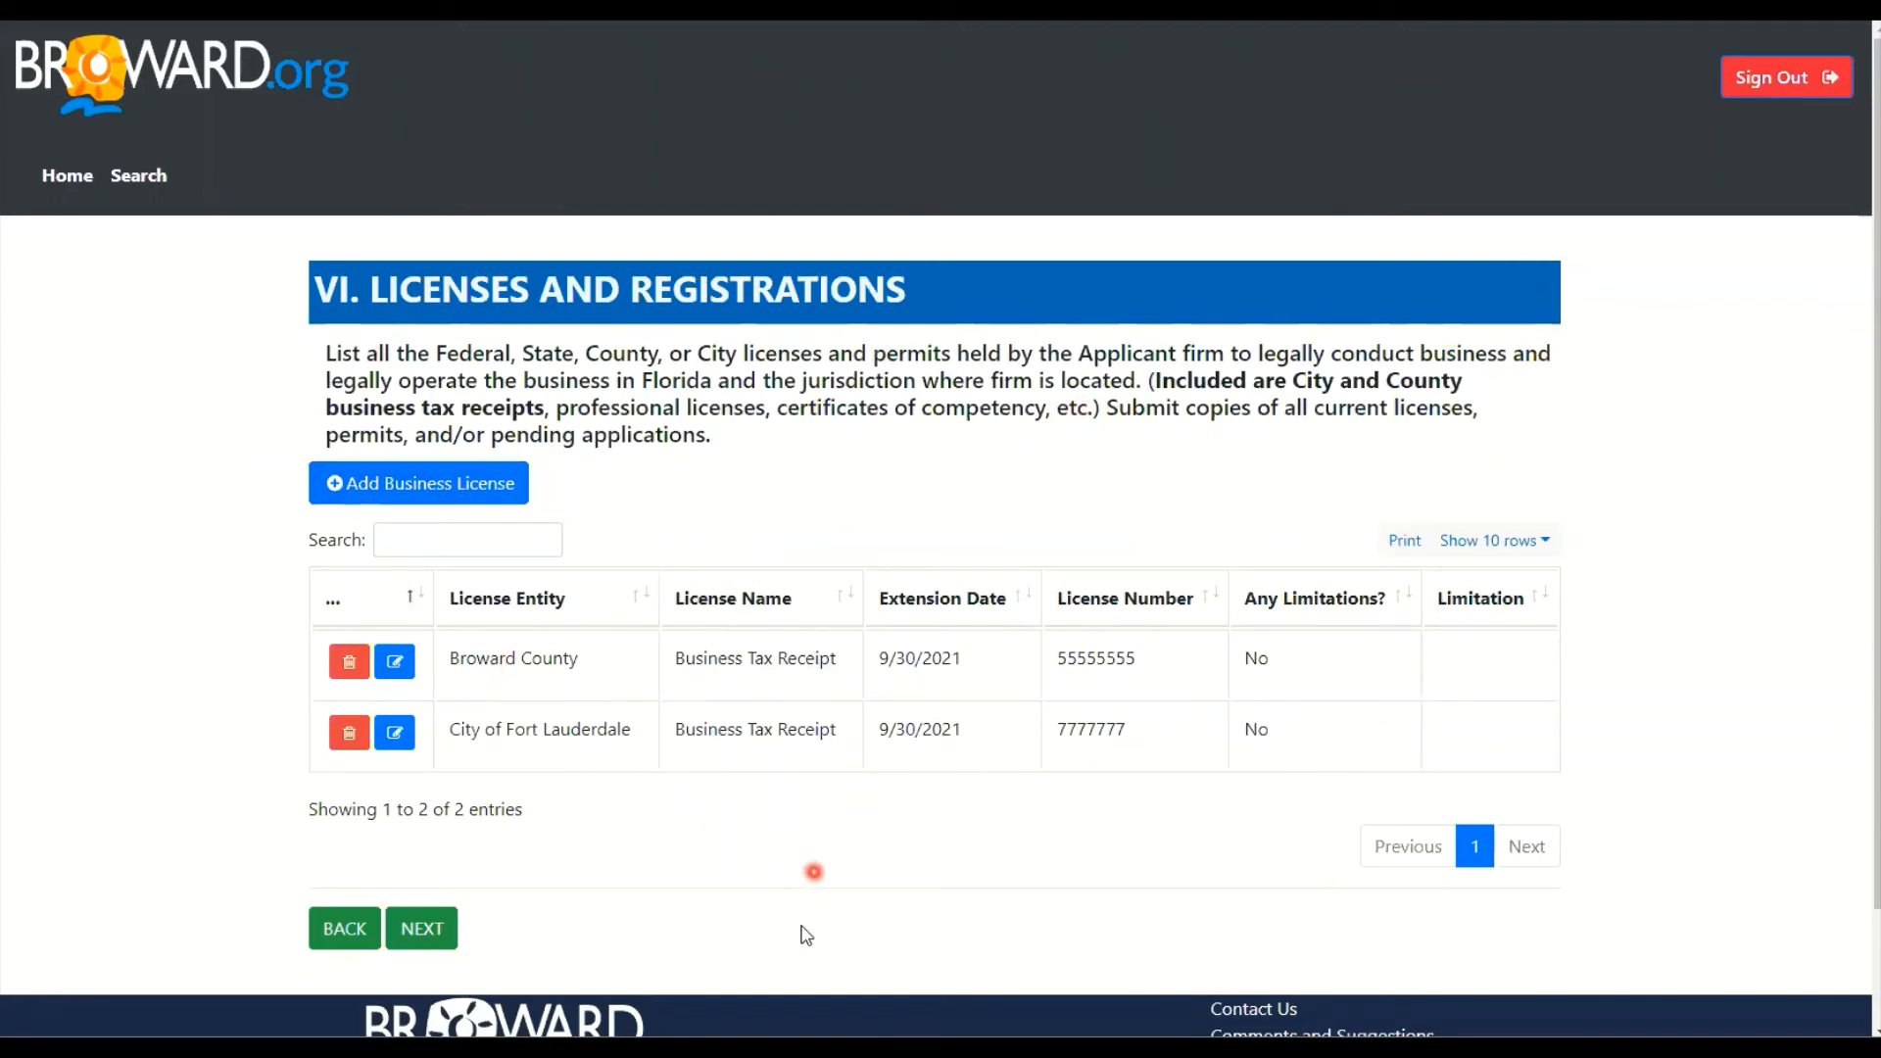
pyautogui.scroll(-2, 857, 852)
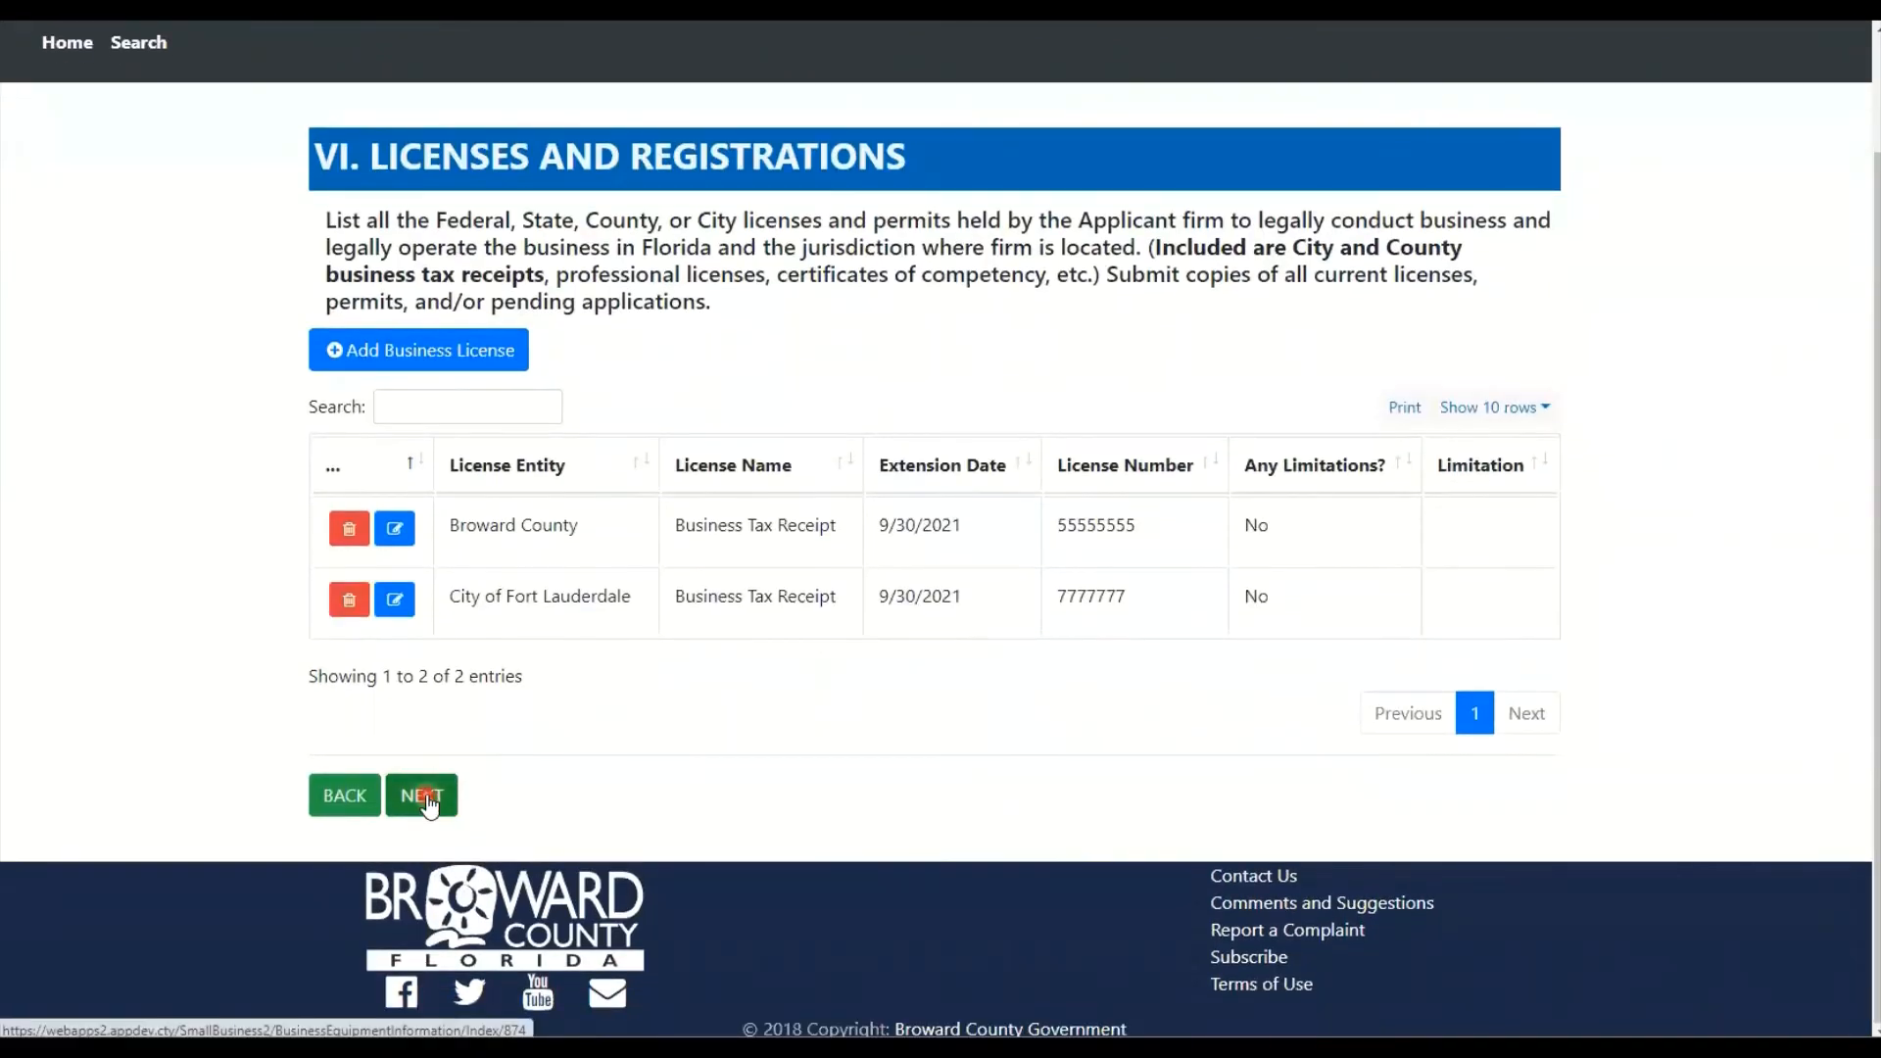
pyautogui.click(426, 796)
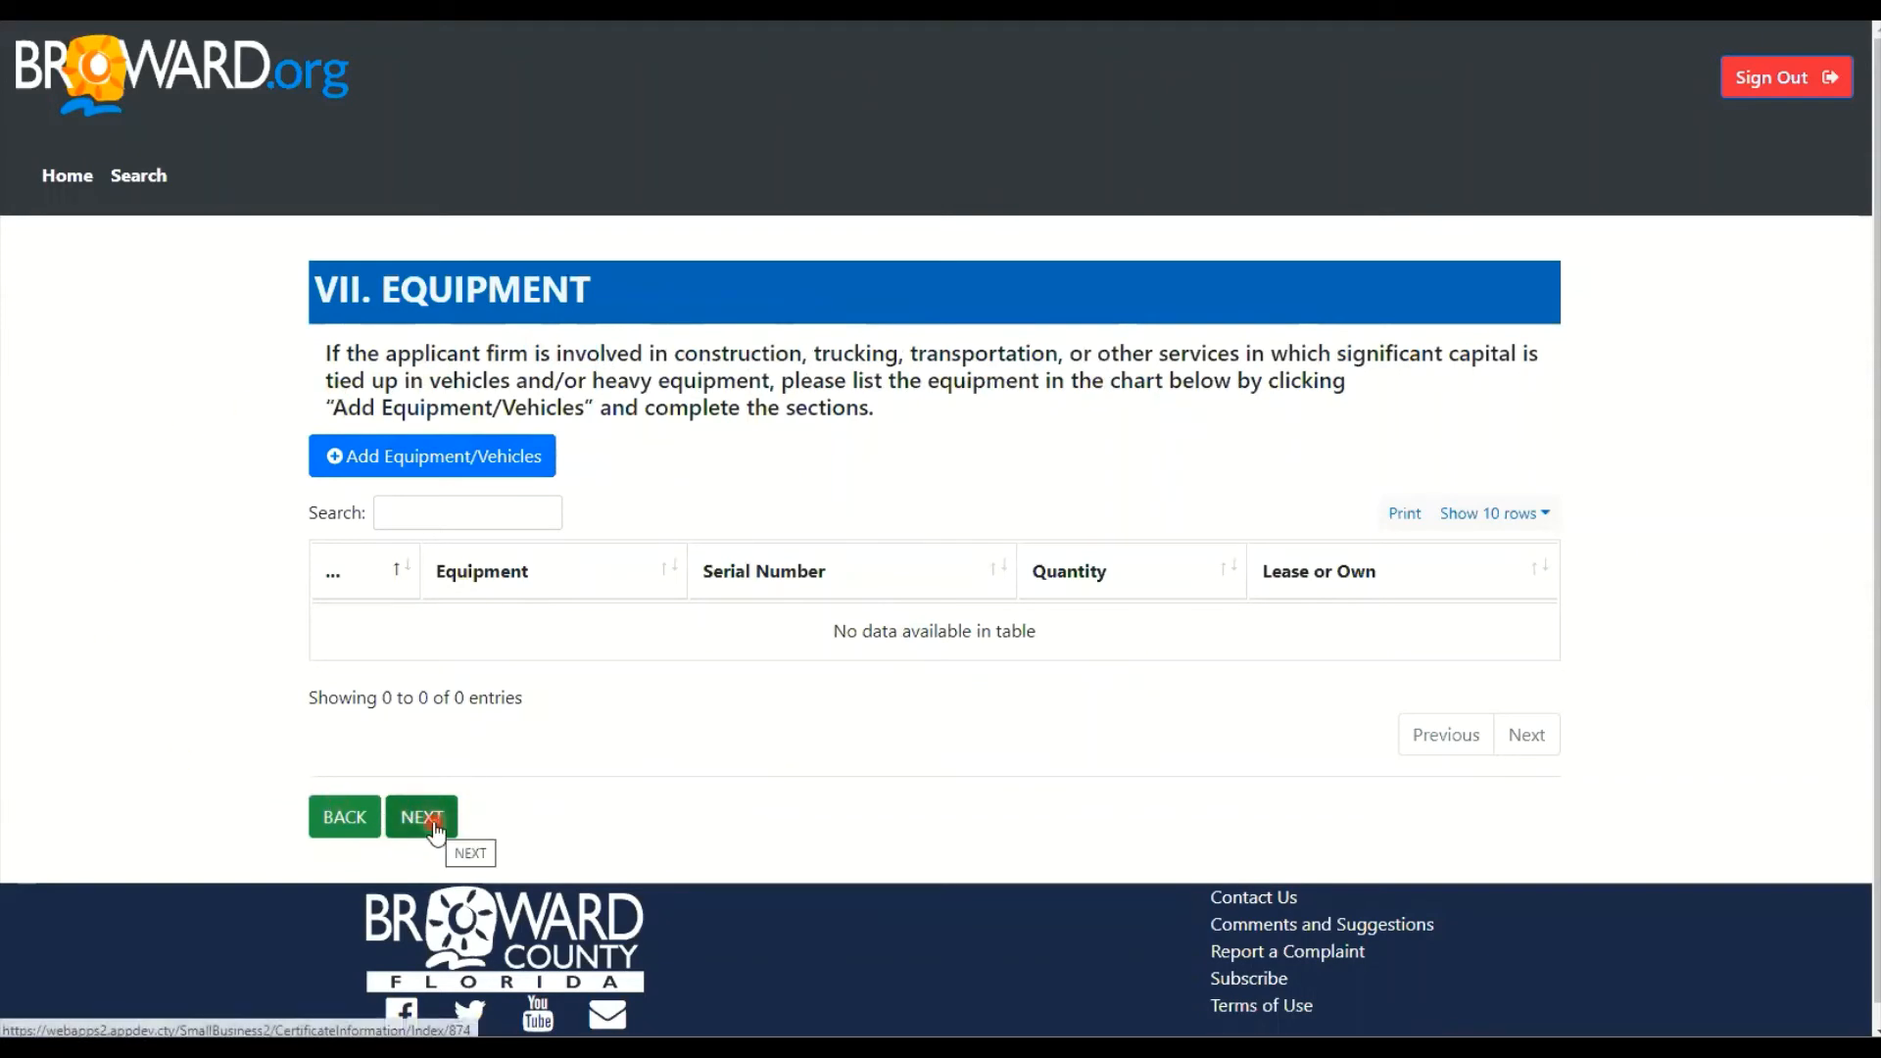
pyautogui.click(436, 828)
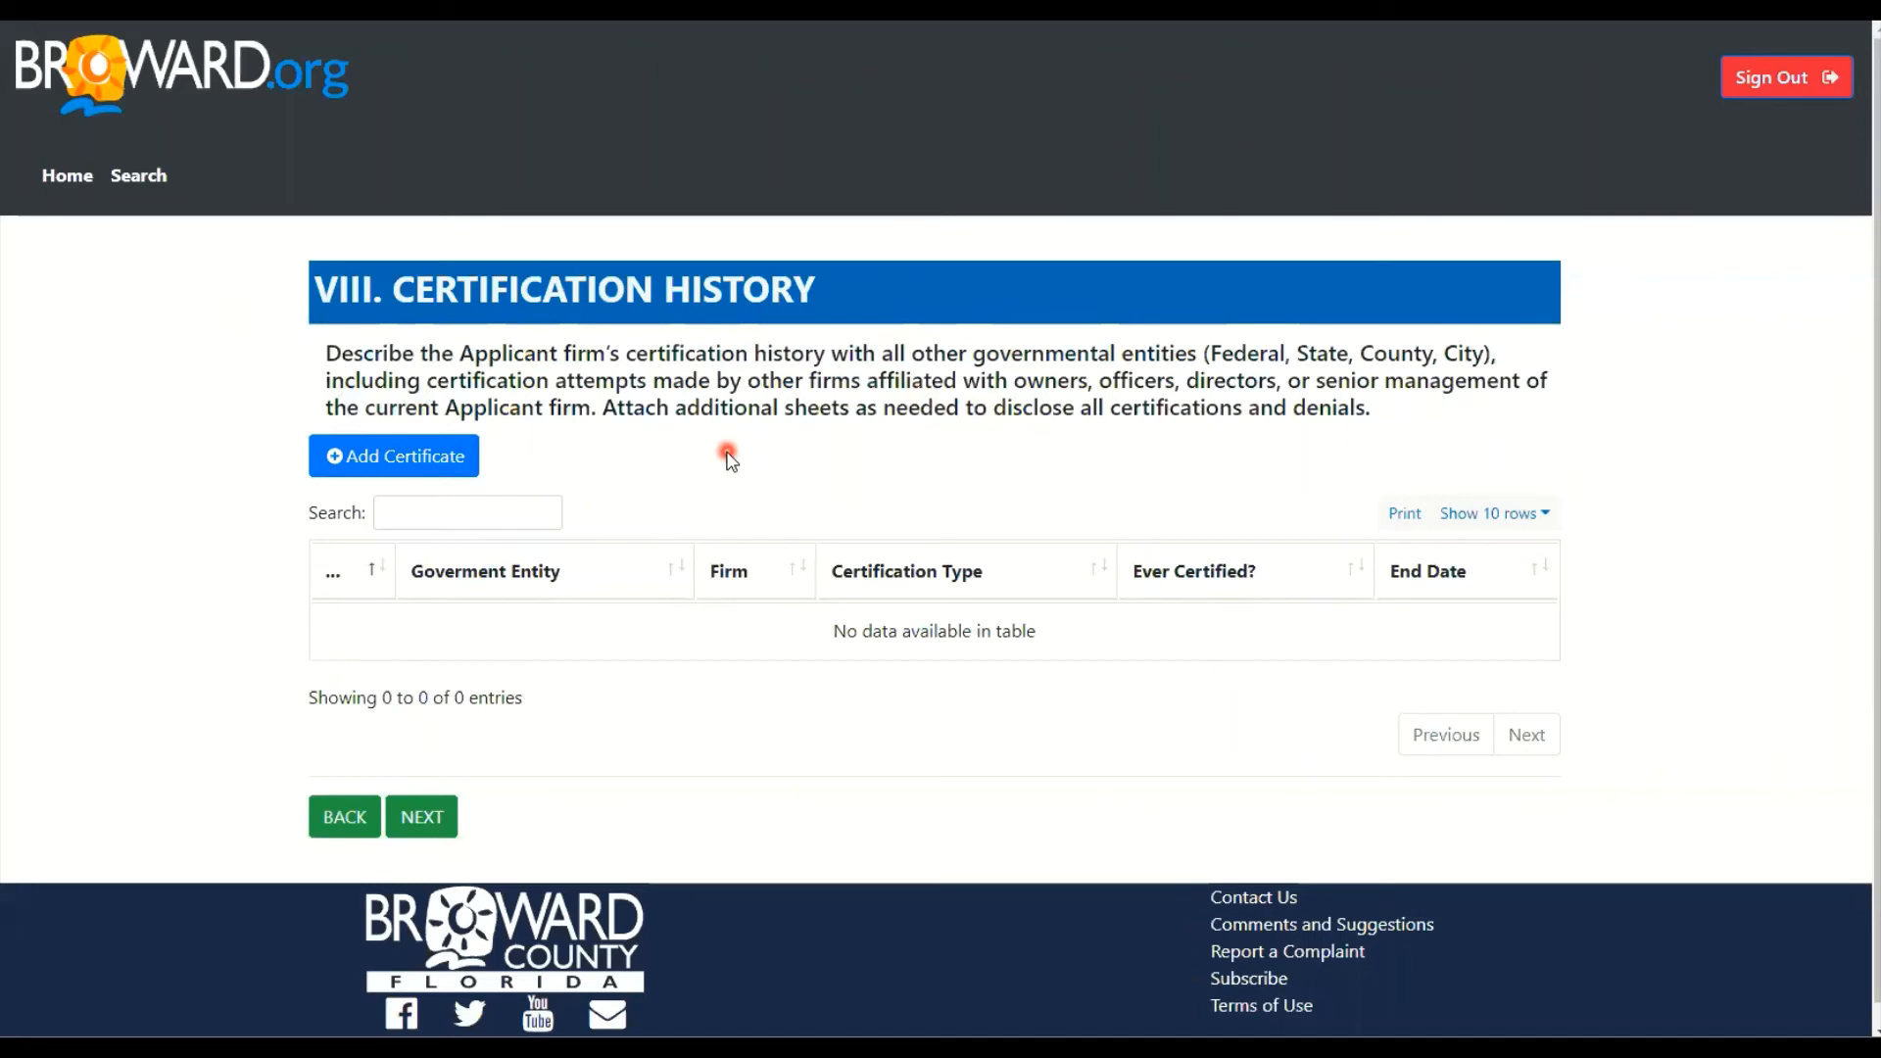
pyautogui.click(428, 834)
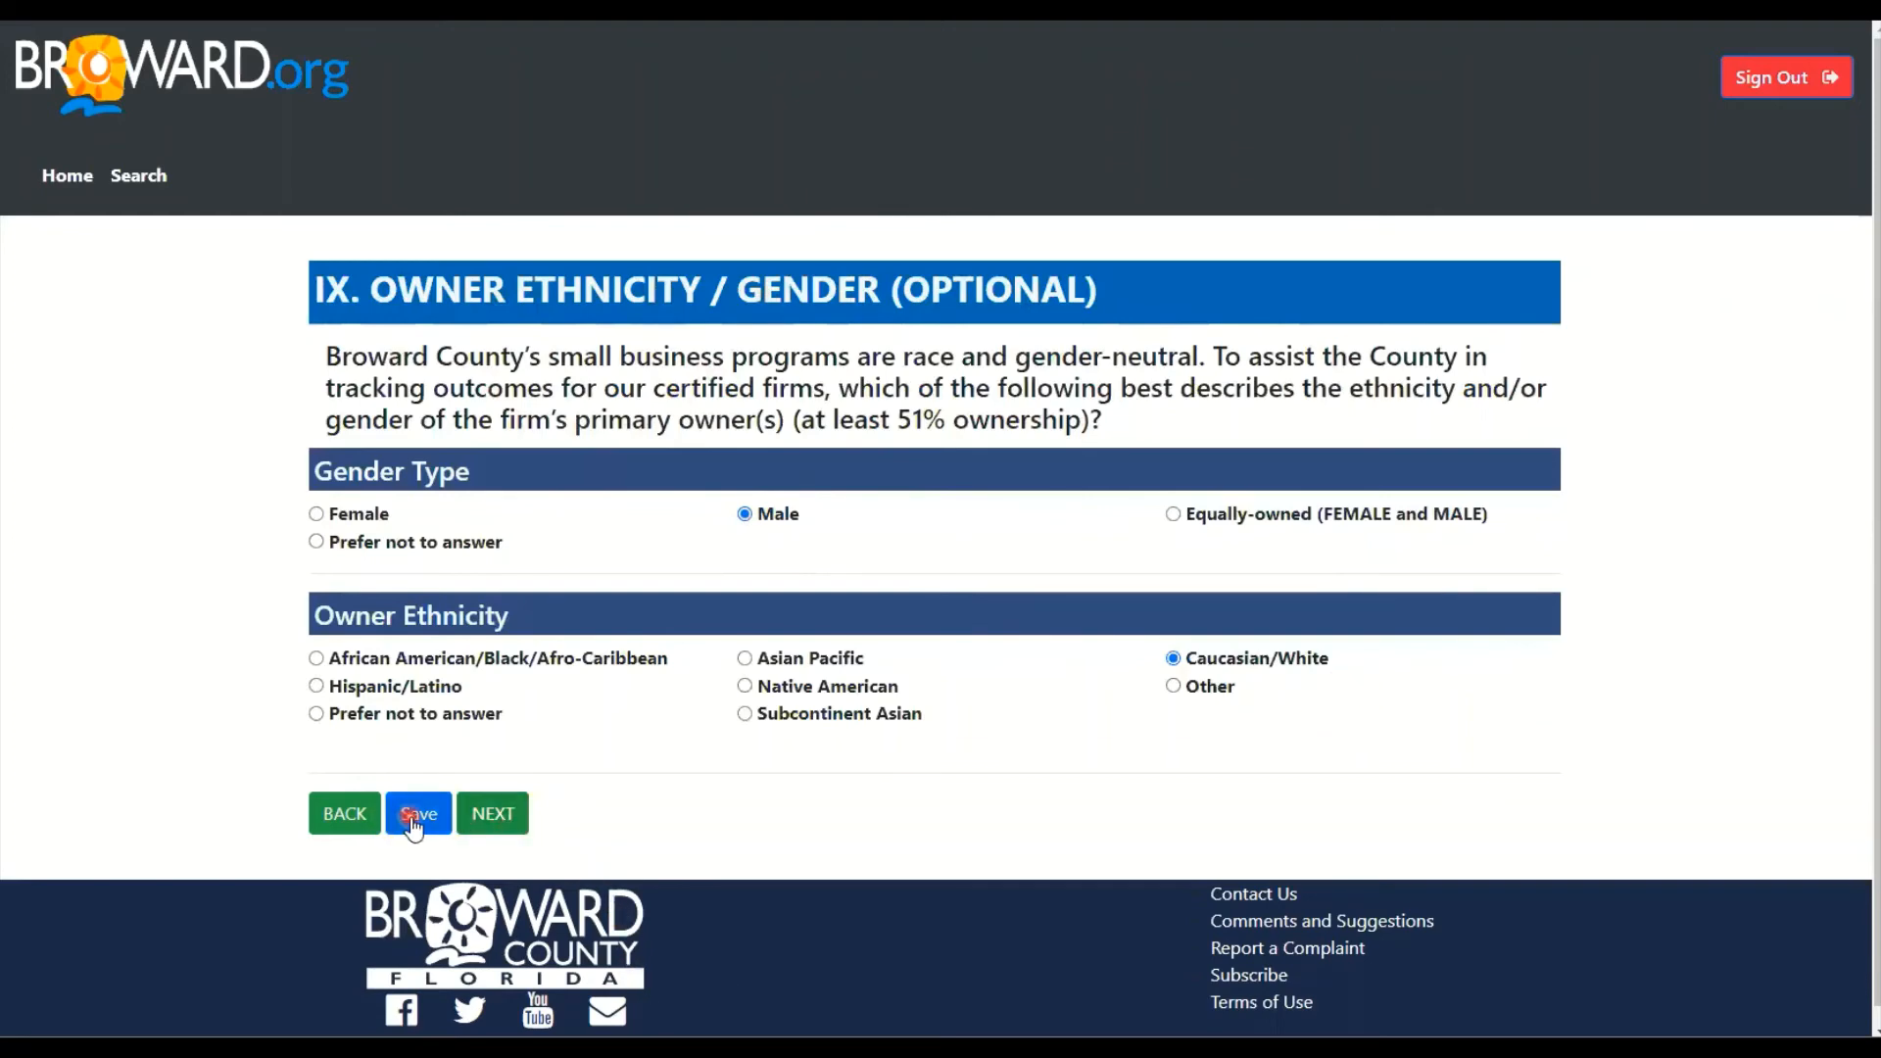
pyautogui.click(499, 830)
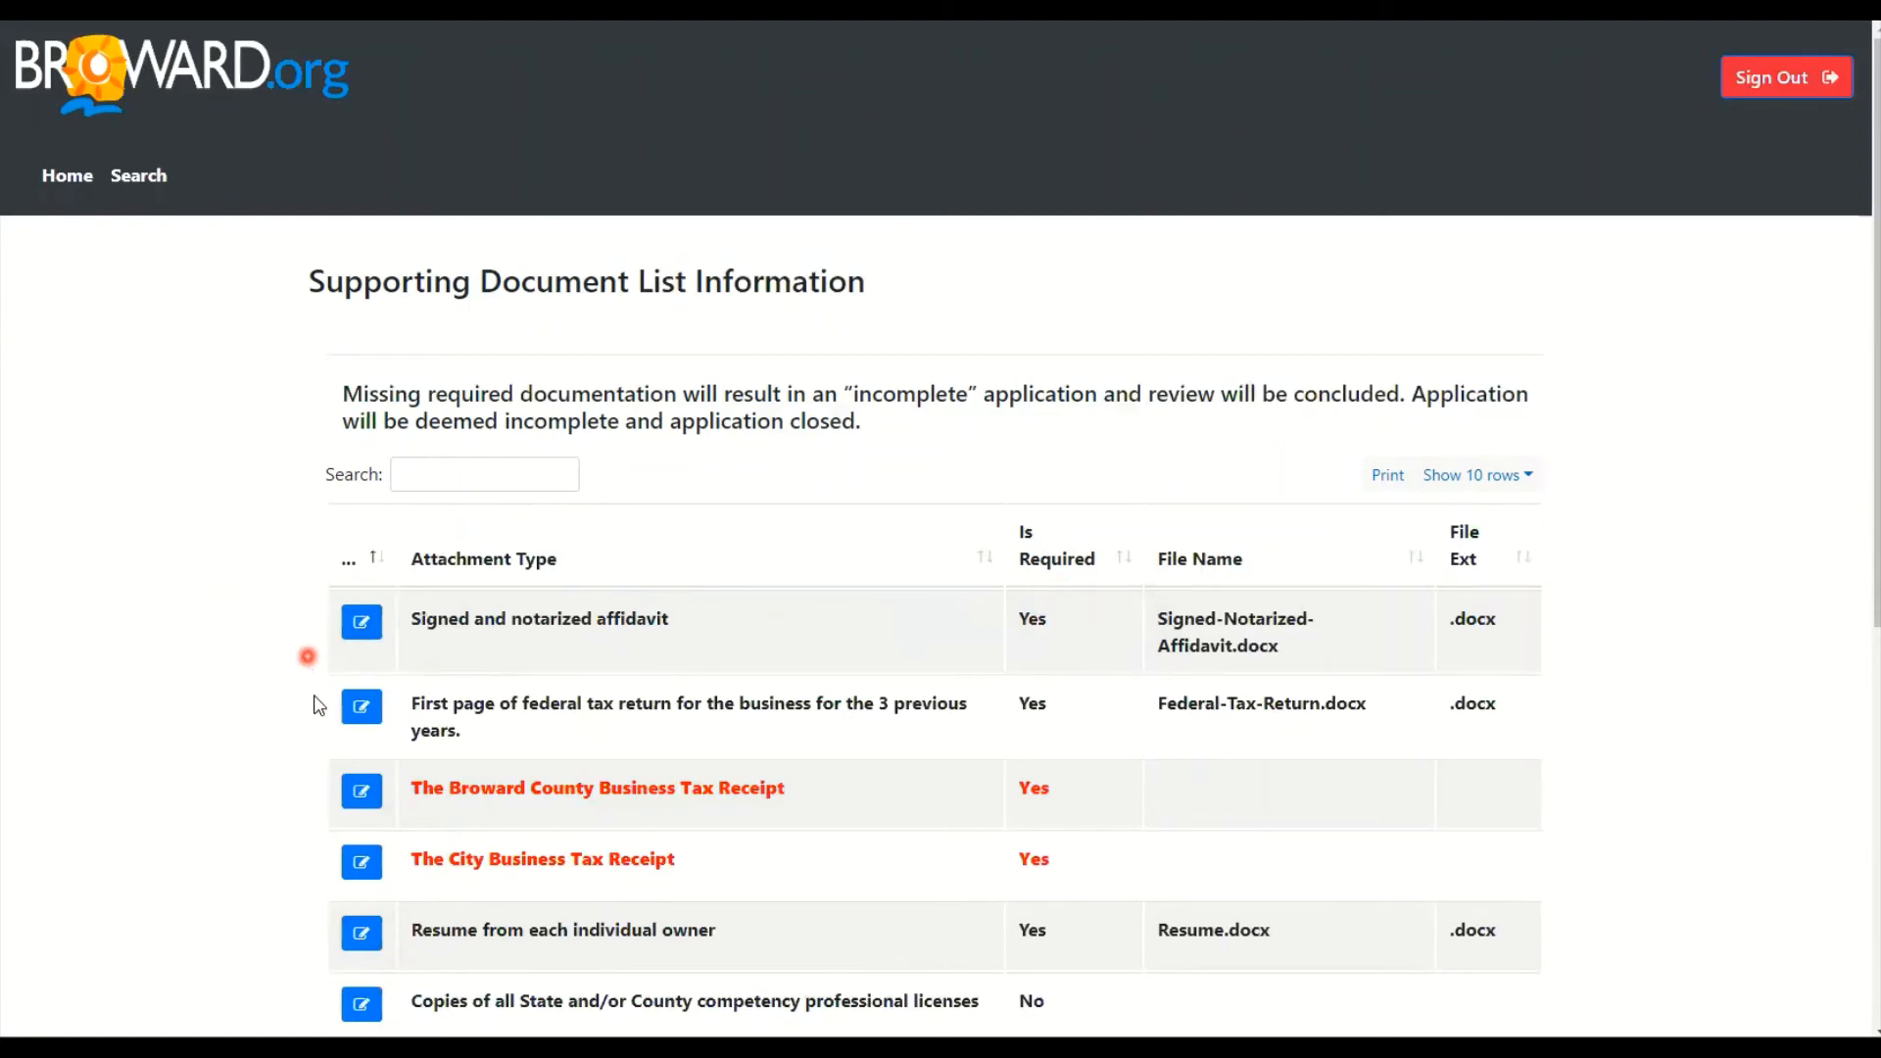
# Attach the file Broward County Business Tax Receipt.docx to The Broward County Business Tax Receipt entry and save it
pyautogui.scroll(-2, 276, 746)
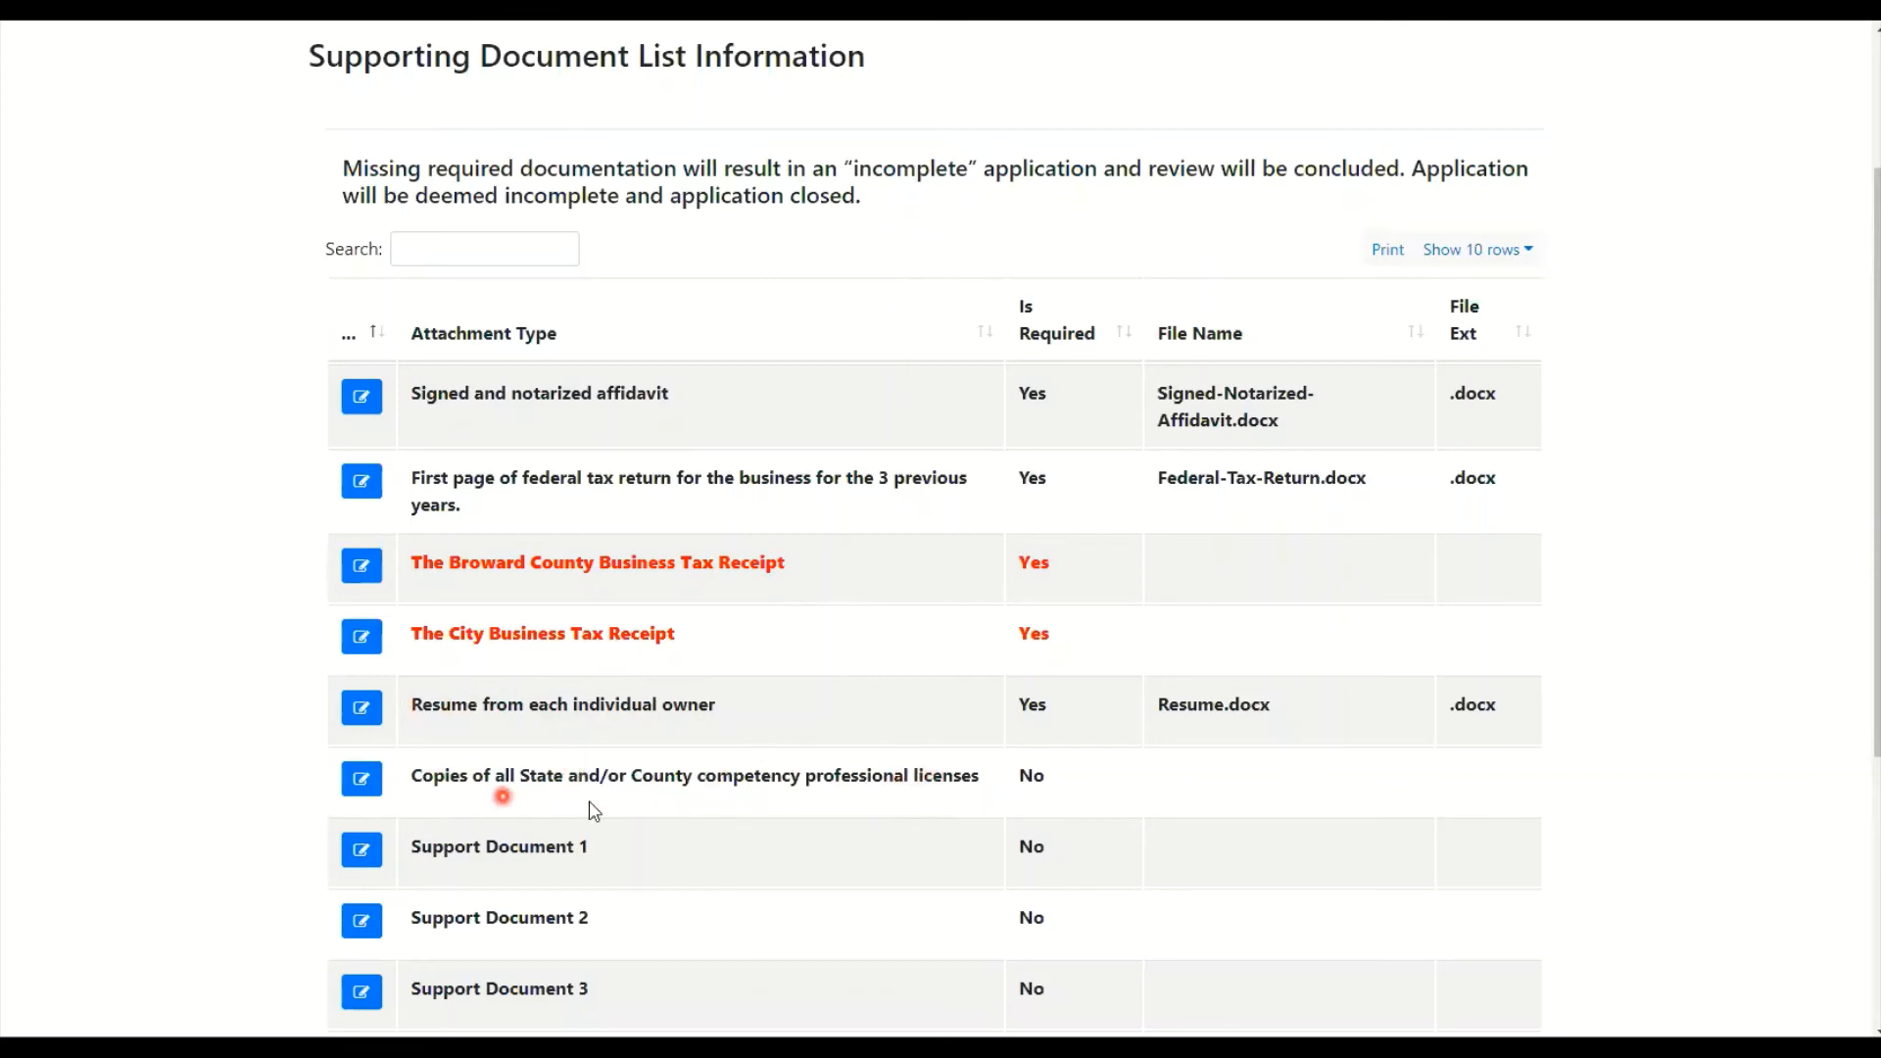
pyautogui.scroll(-2, 666, 881)
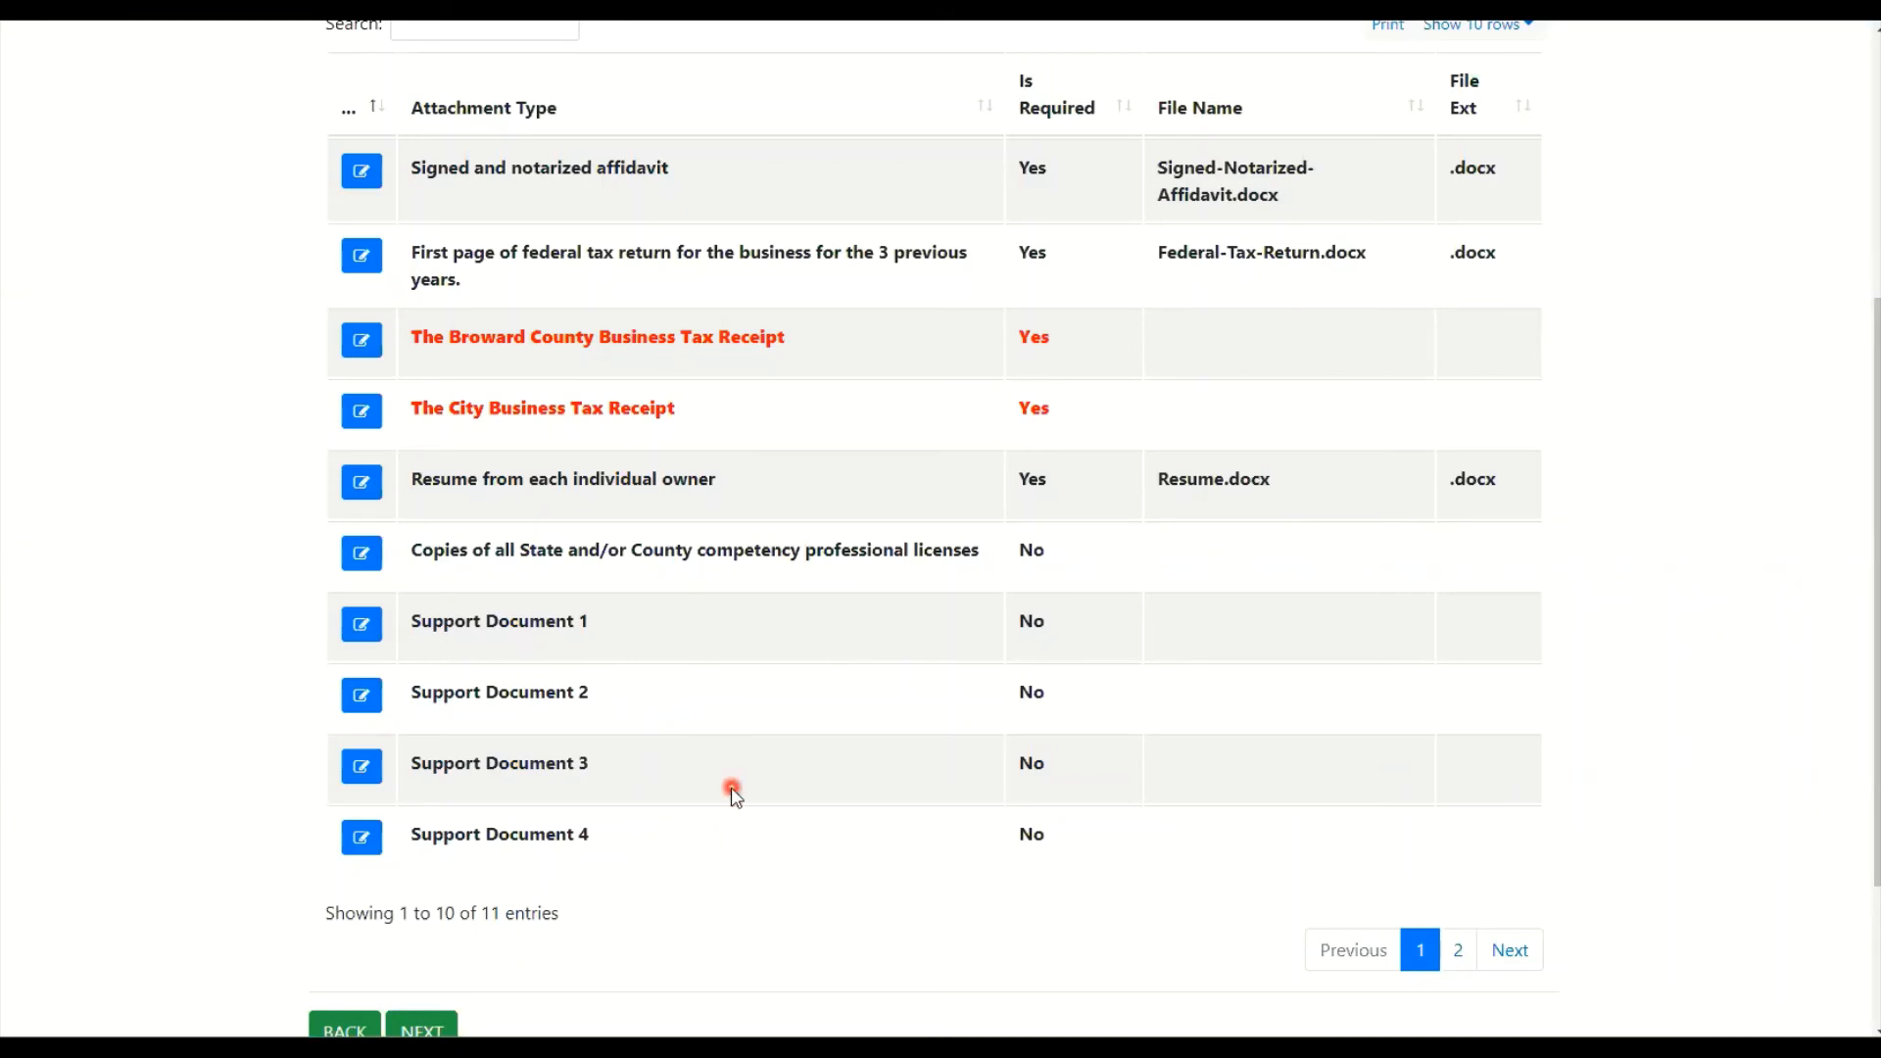
pyautogui.scroll(2, 729, 791)
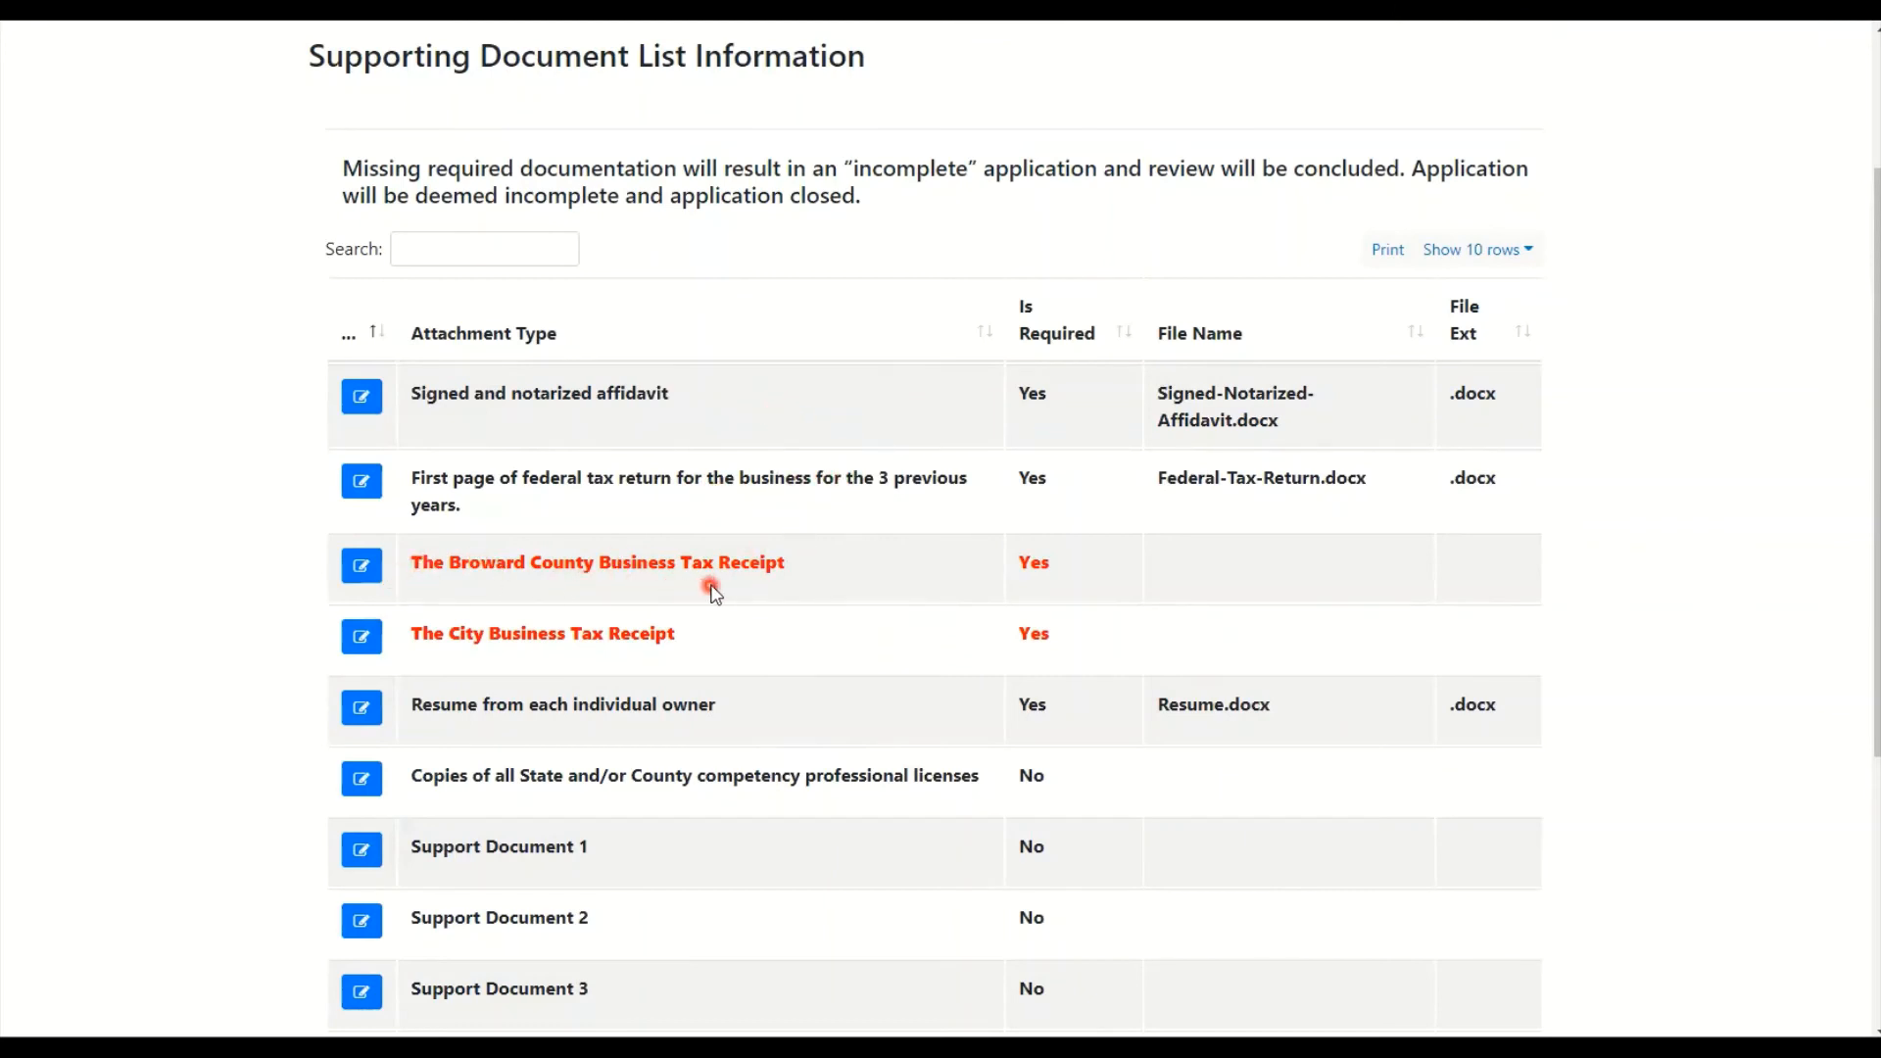
pyautogui.click(362, 567)
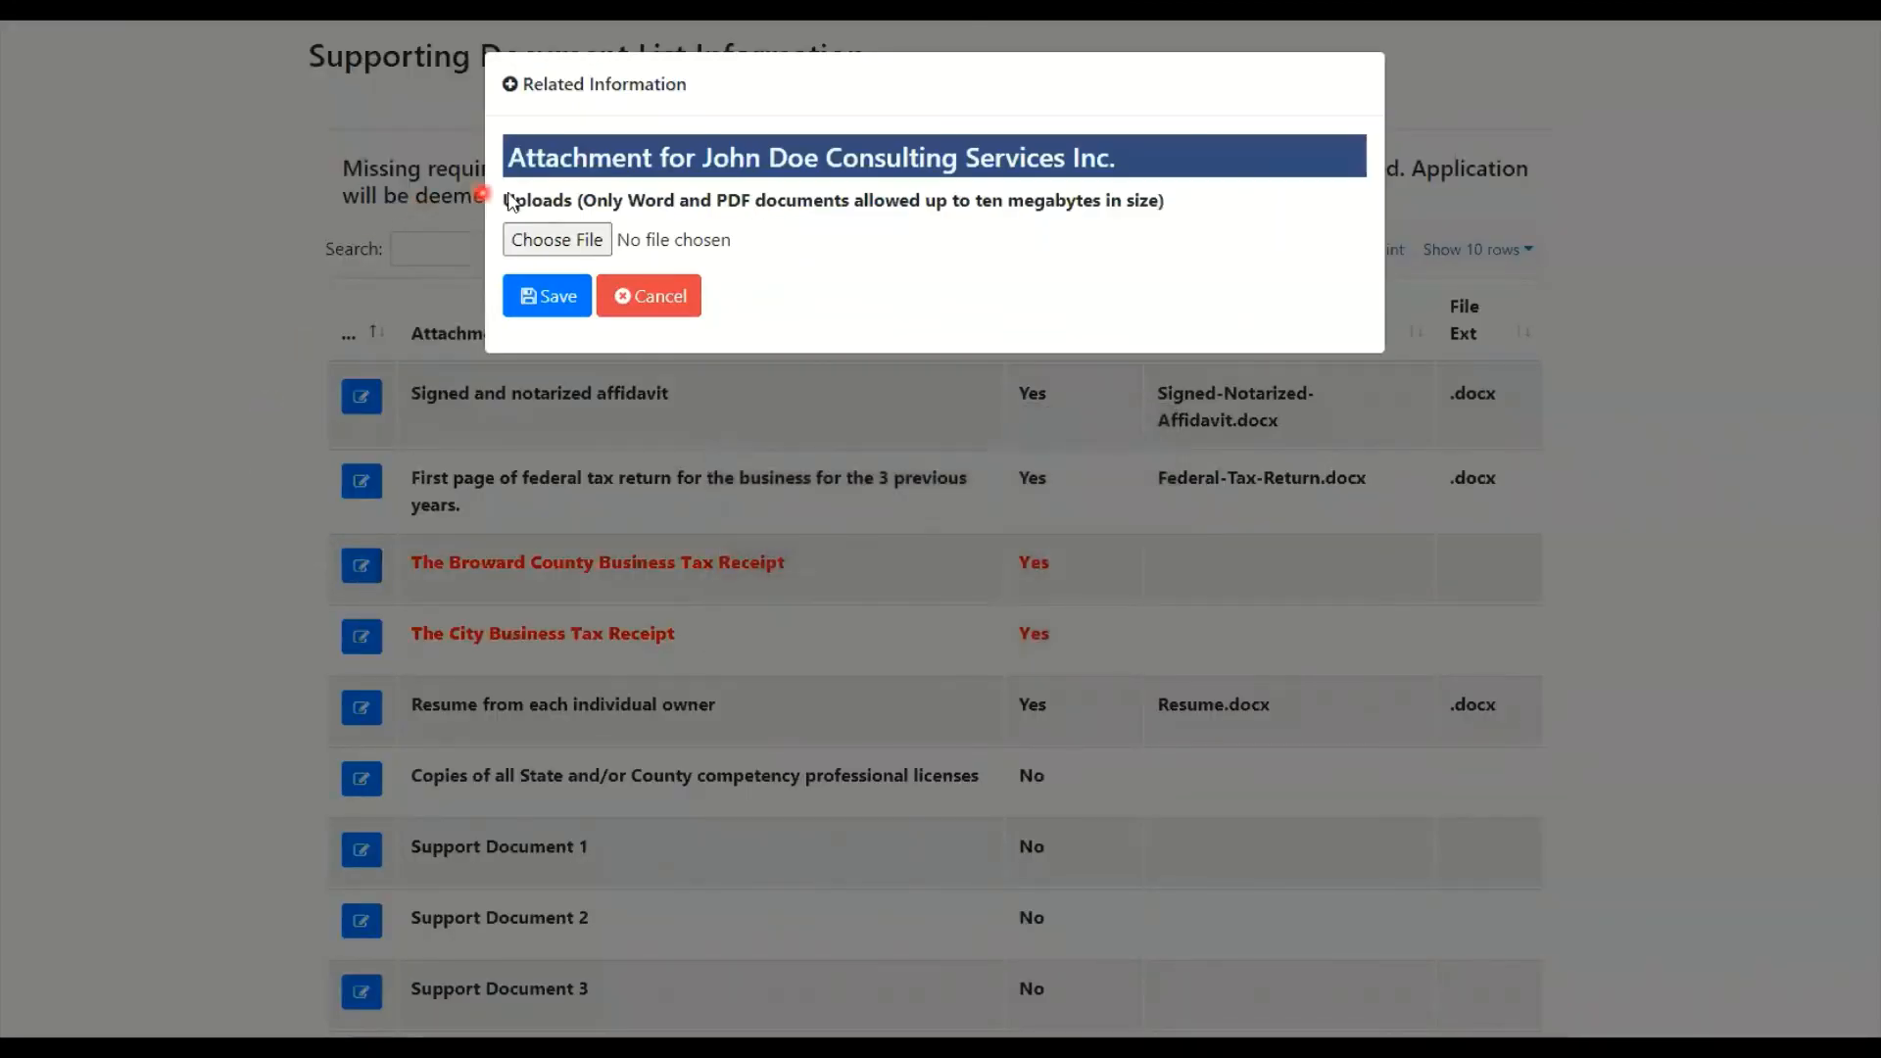
pyautogui.click(557, 241)
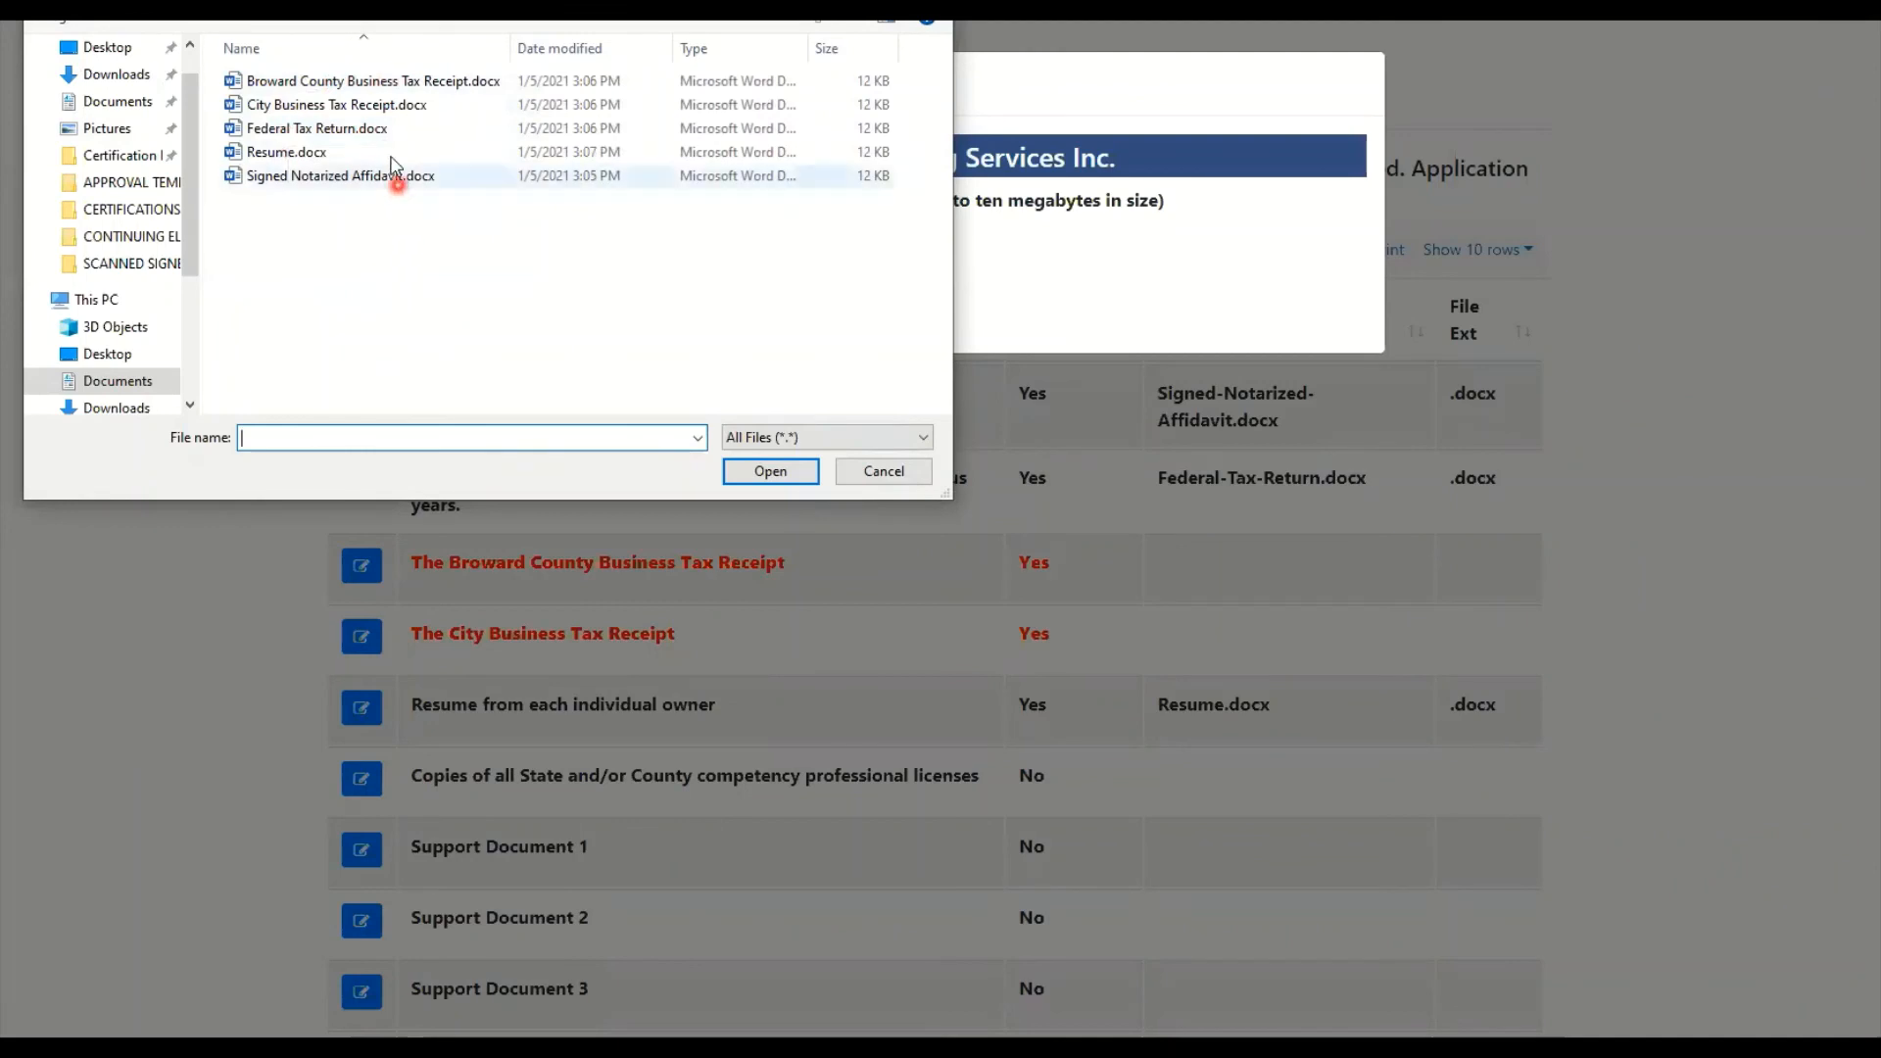
pyautogui.click(380, 86)
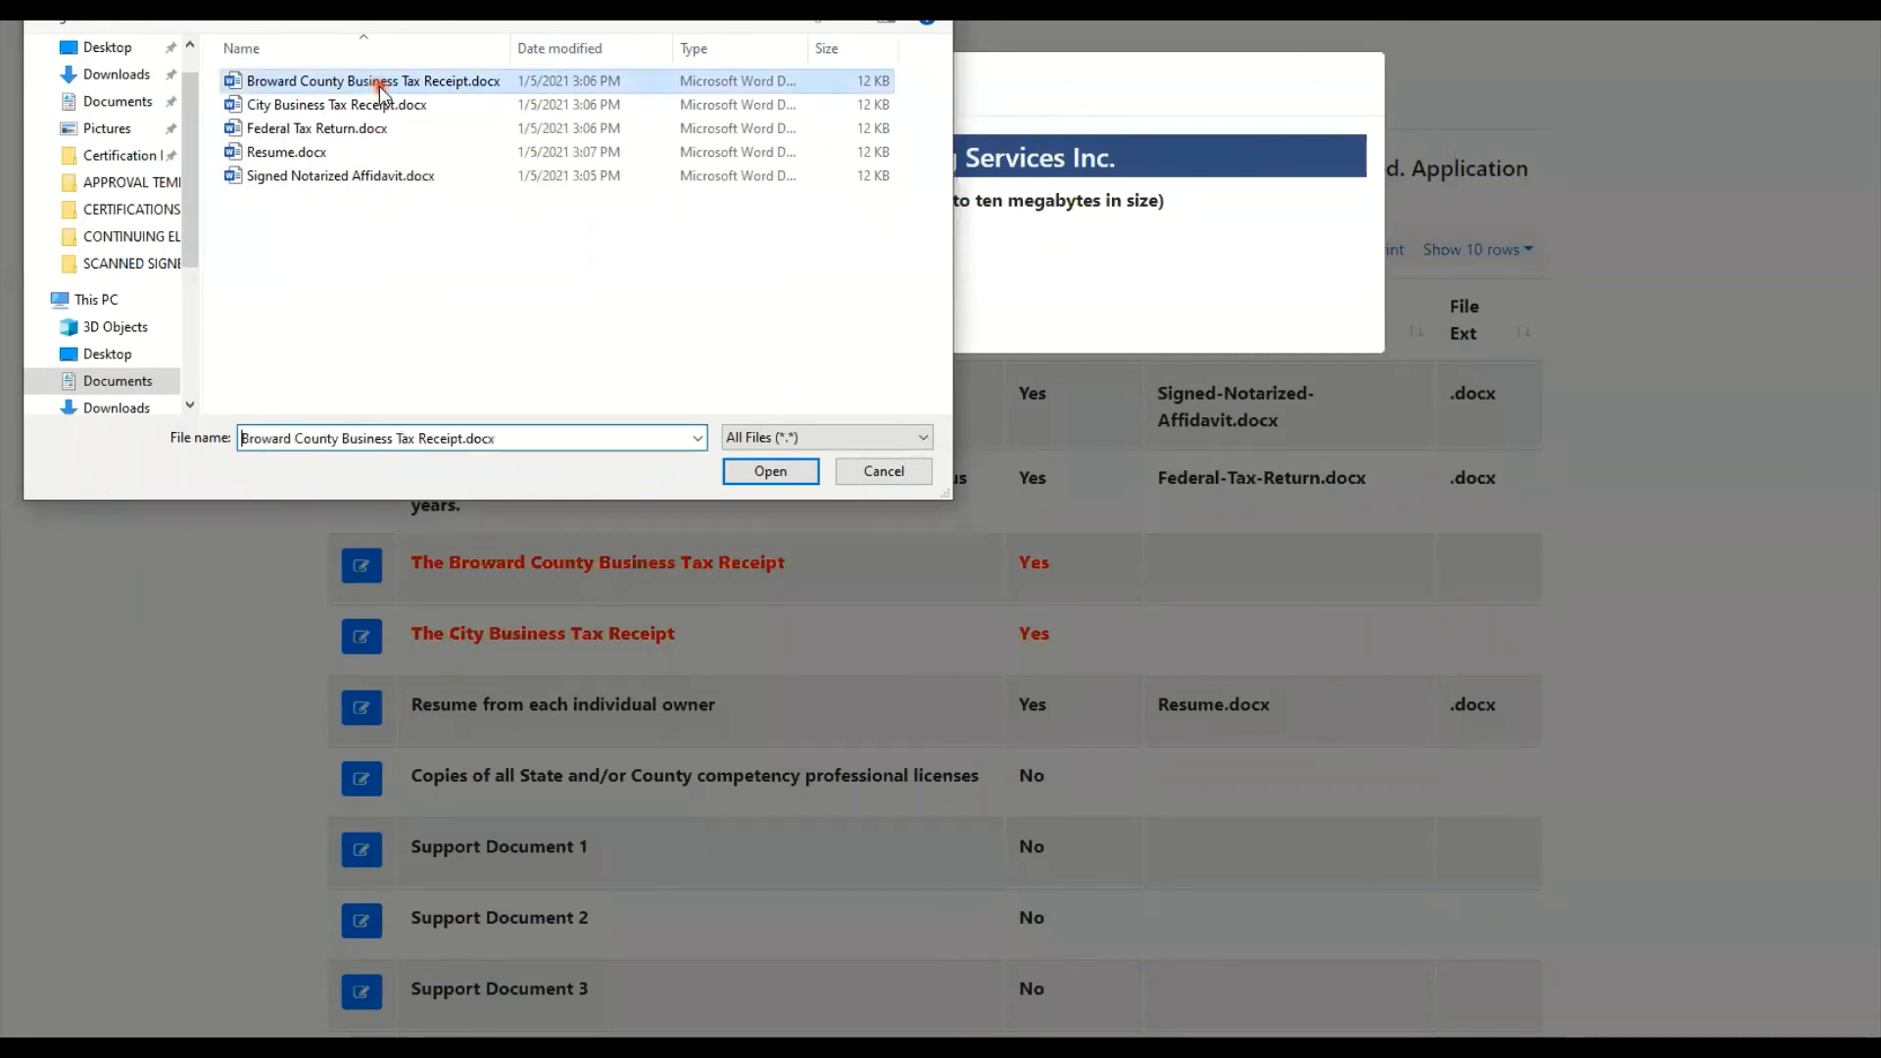
pyautogui.click(770, 472)
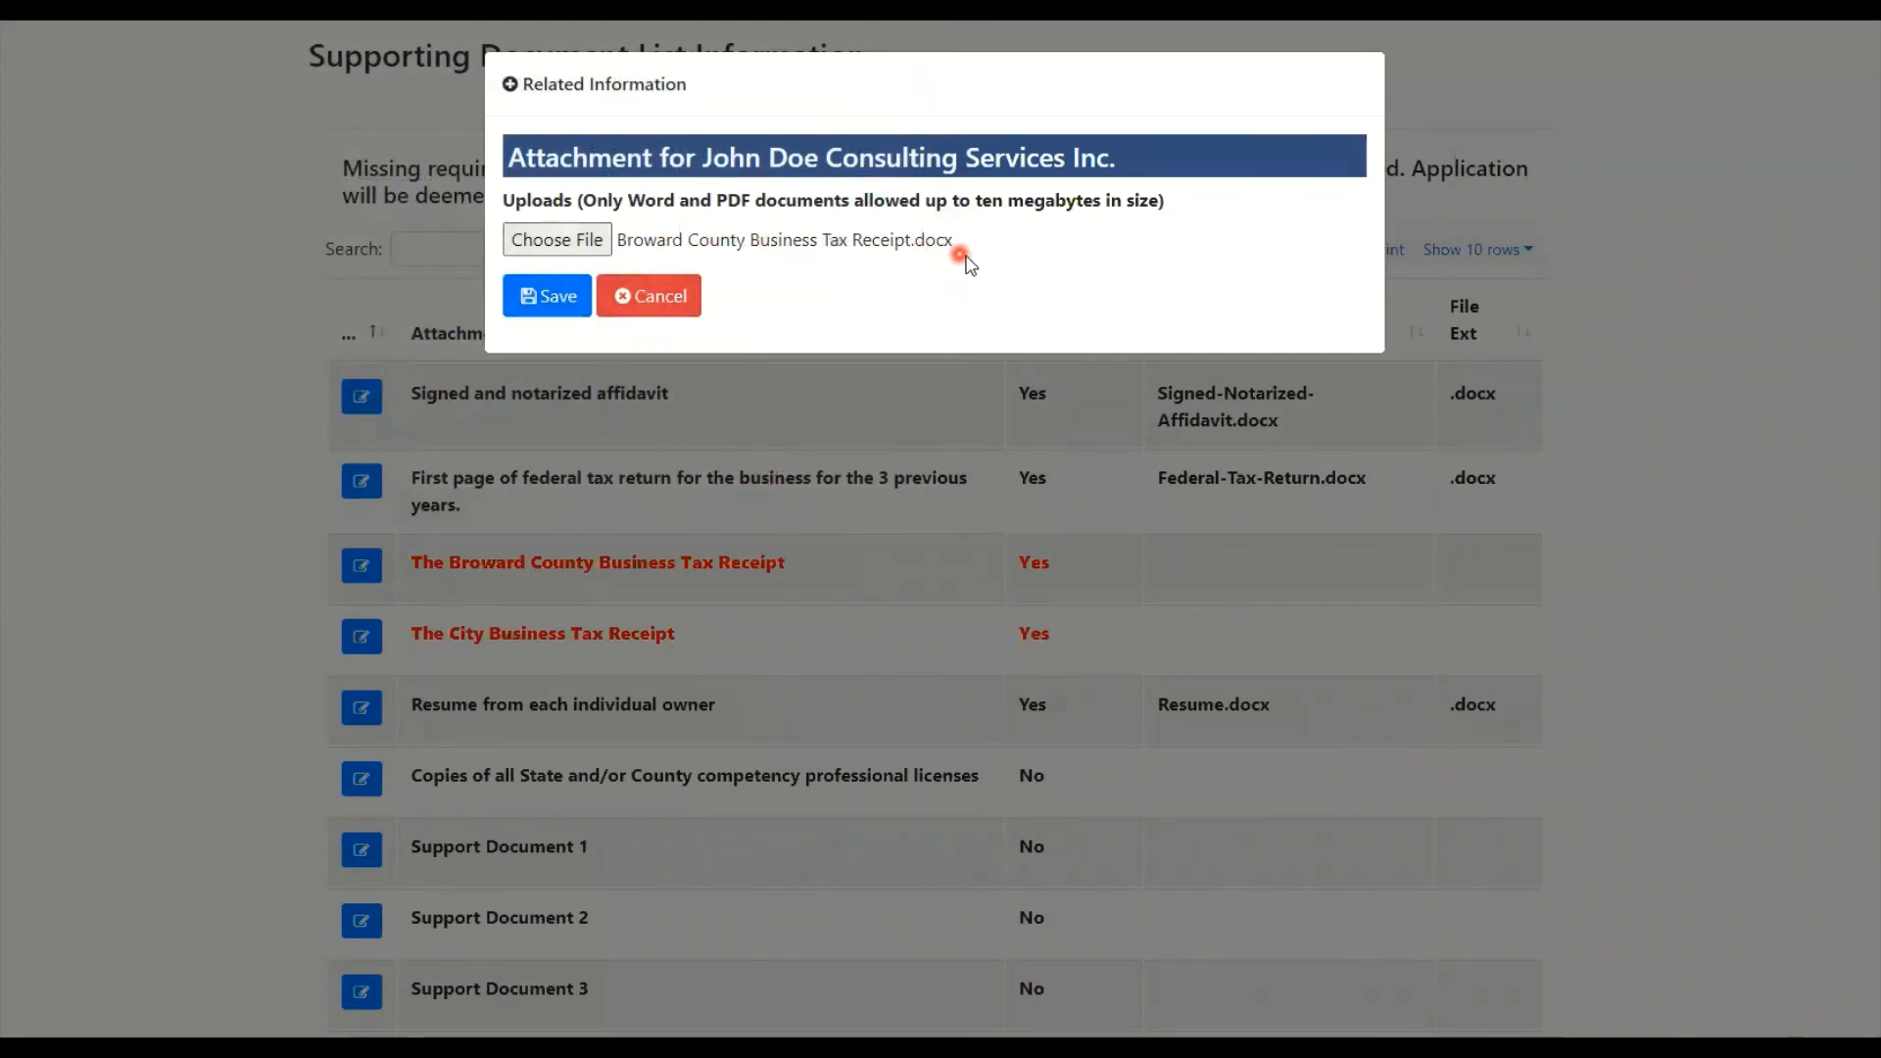
pyautogui.click(535, 296)
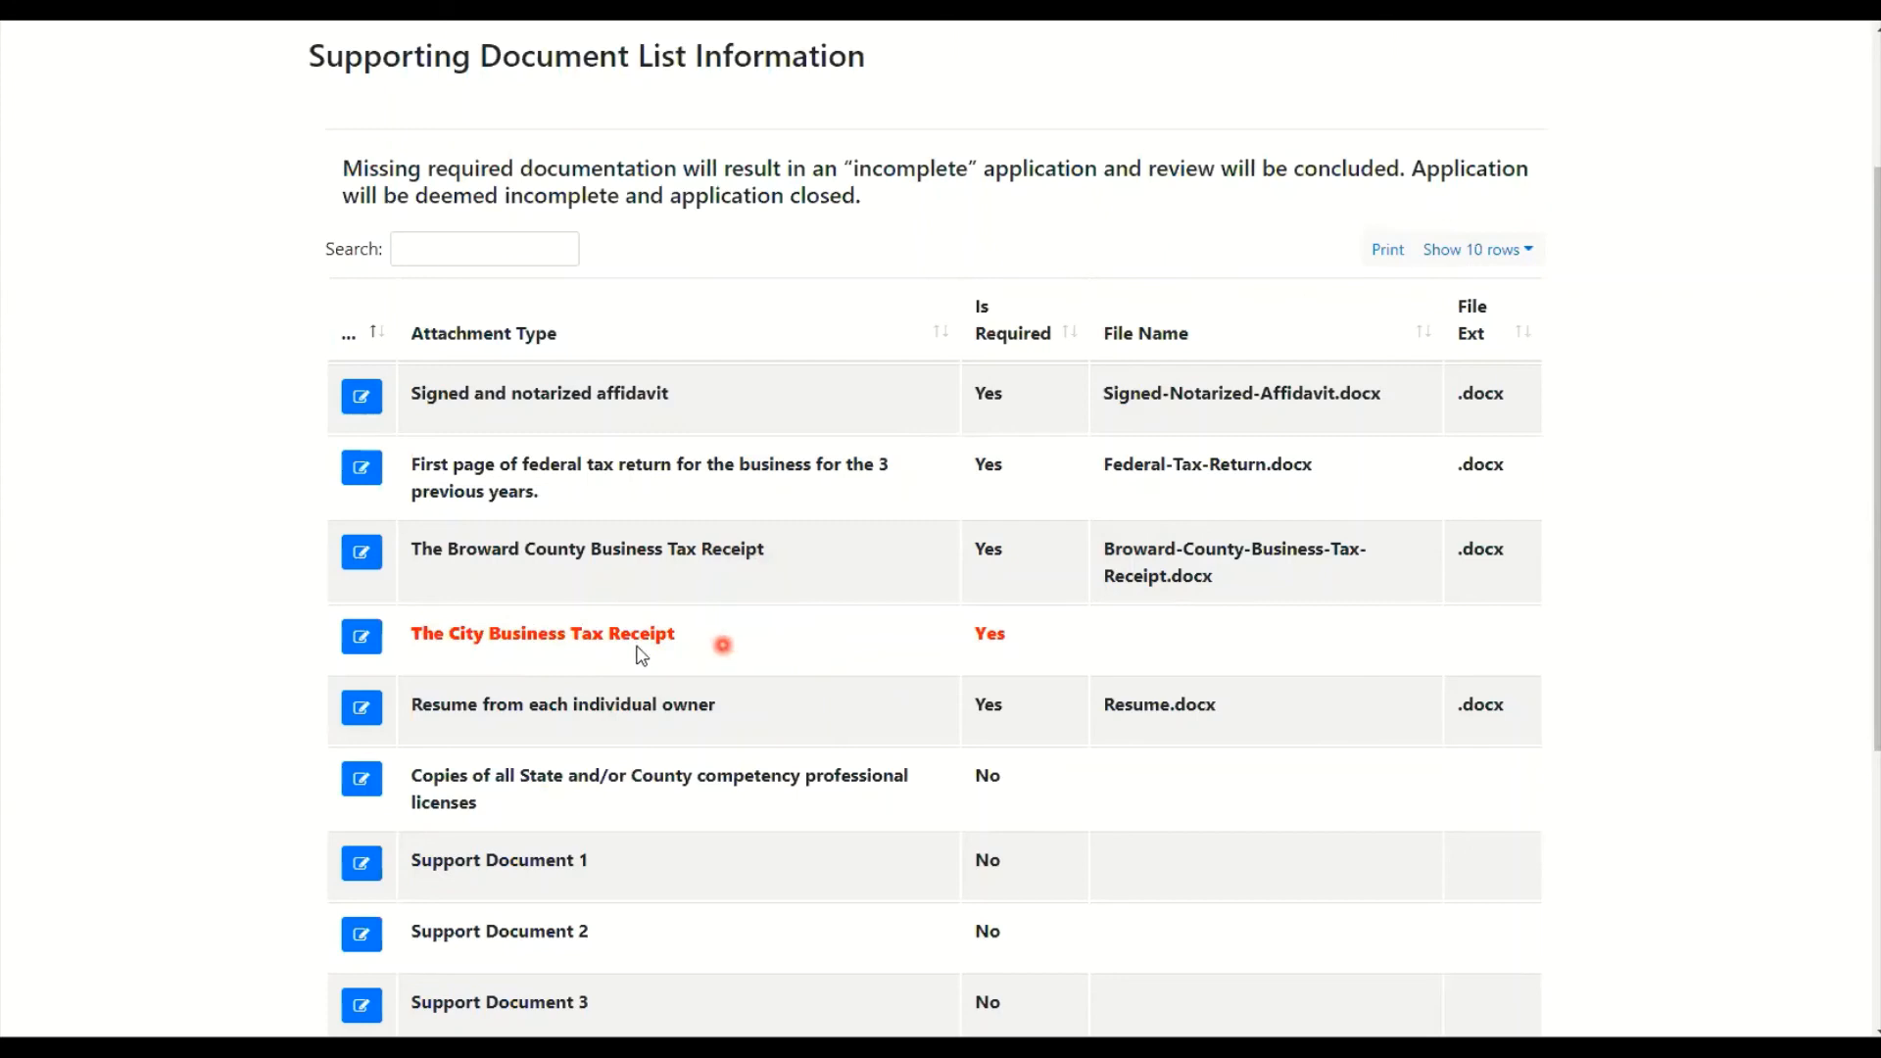
# Attach the file City Business Tax Receipt.docx to The City Business Tax Receipt entry and save it
pyautogui.click(362, 639)
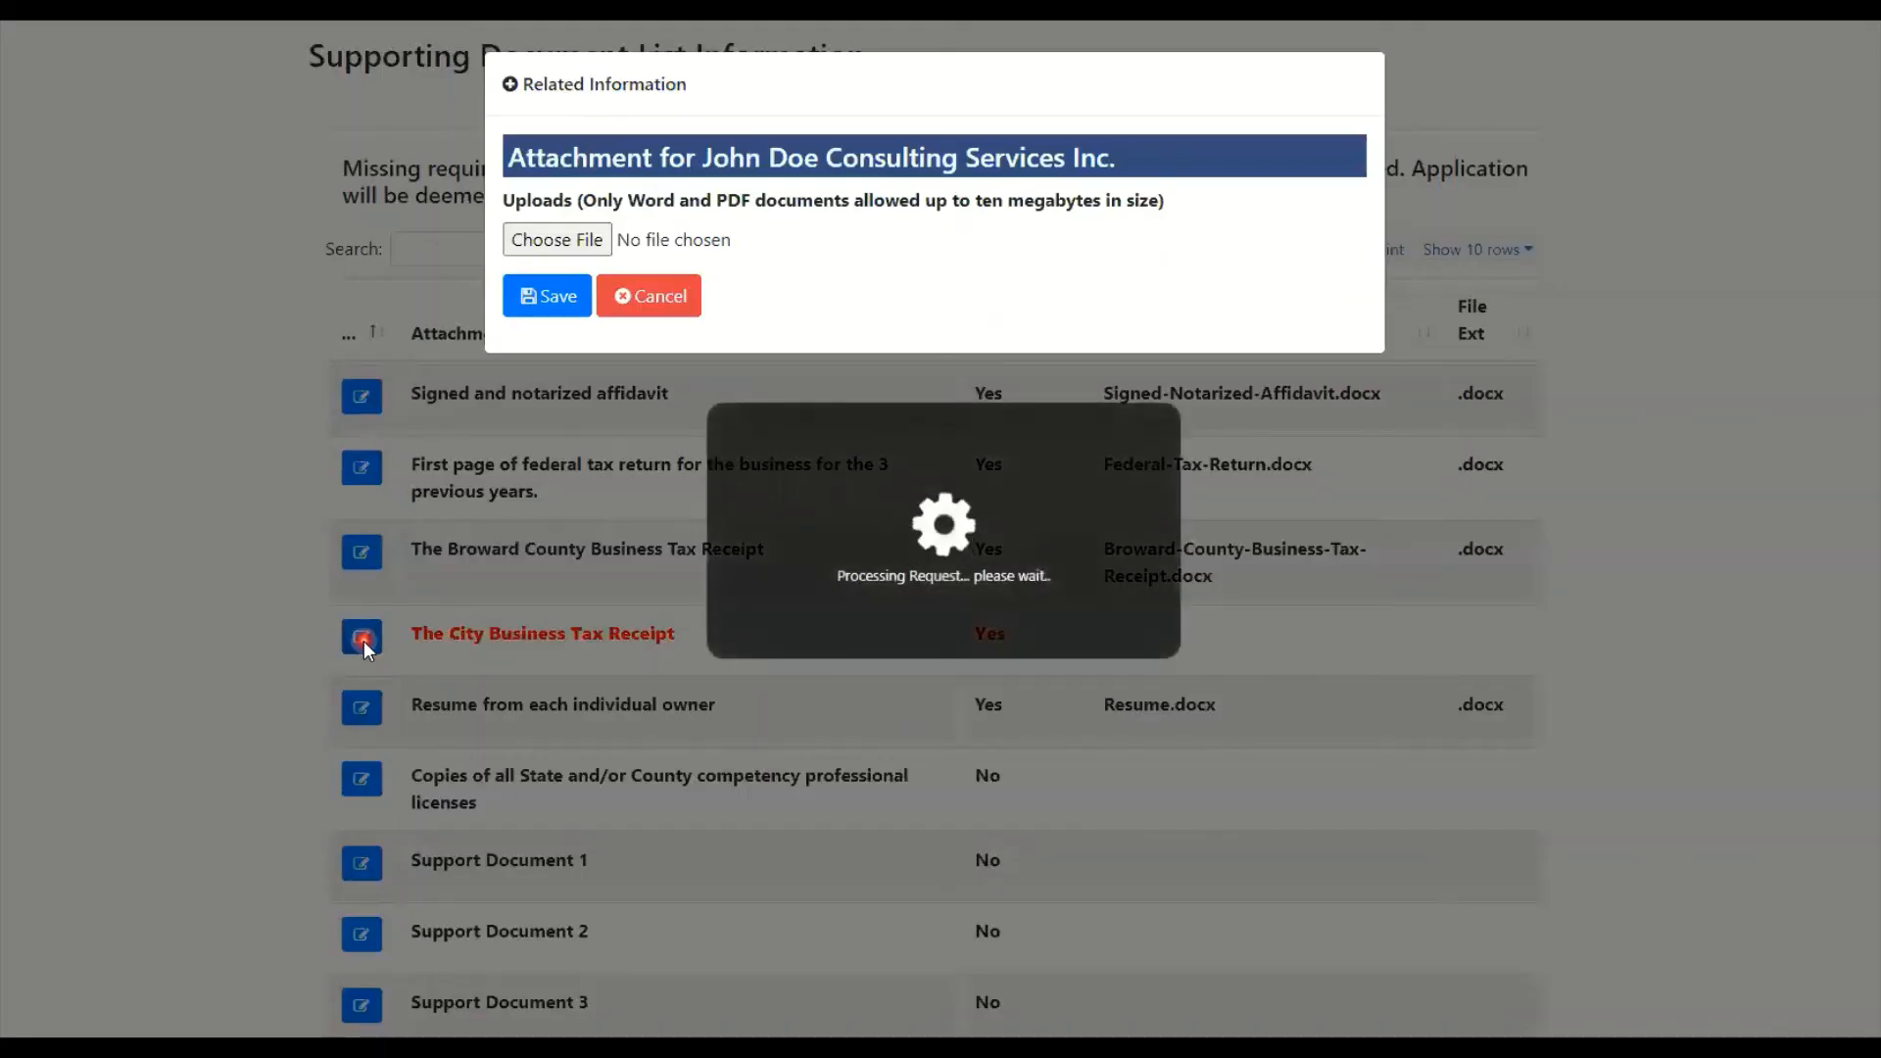
pyautogui.click(564, 243)
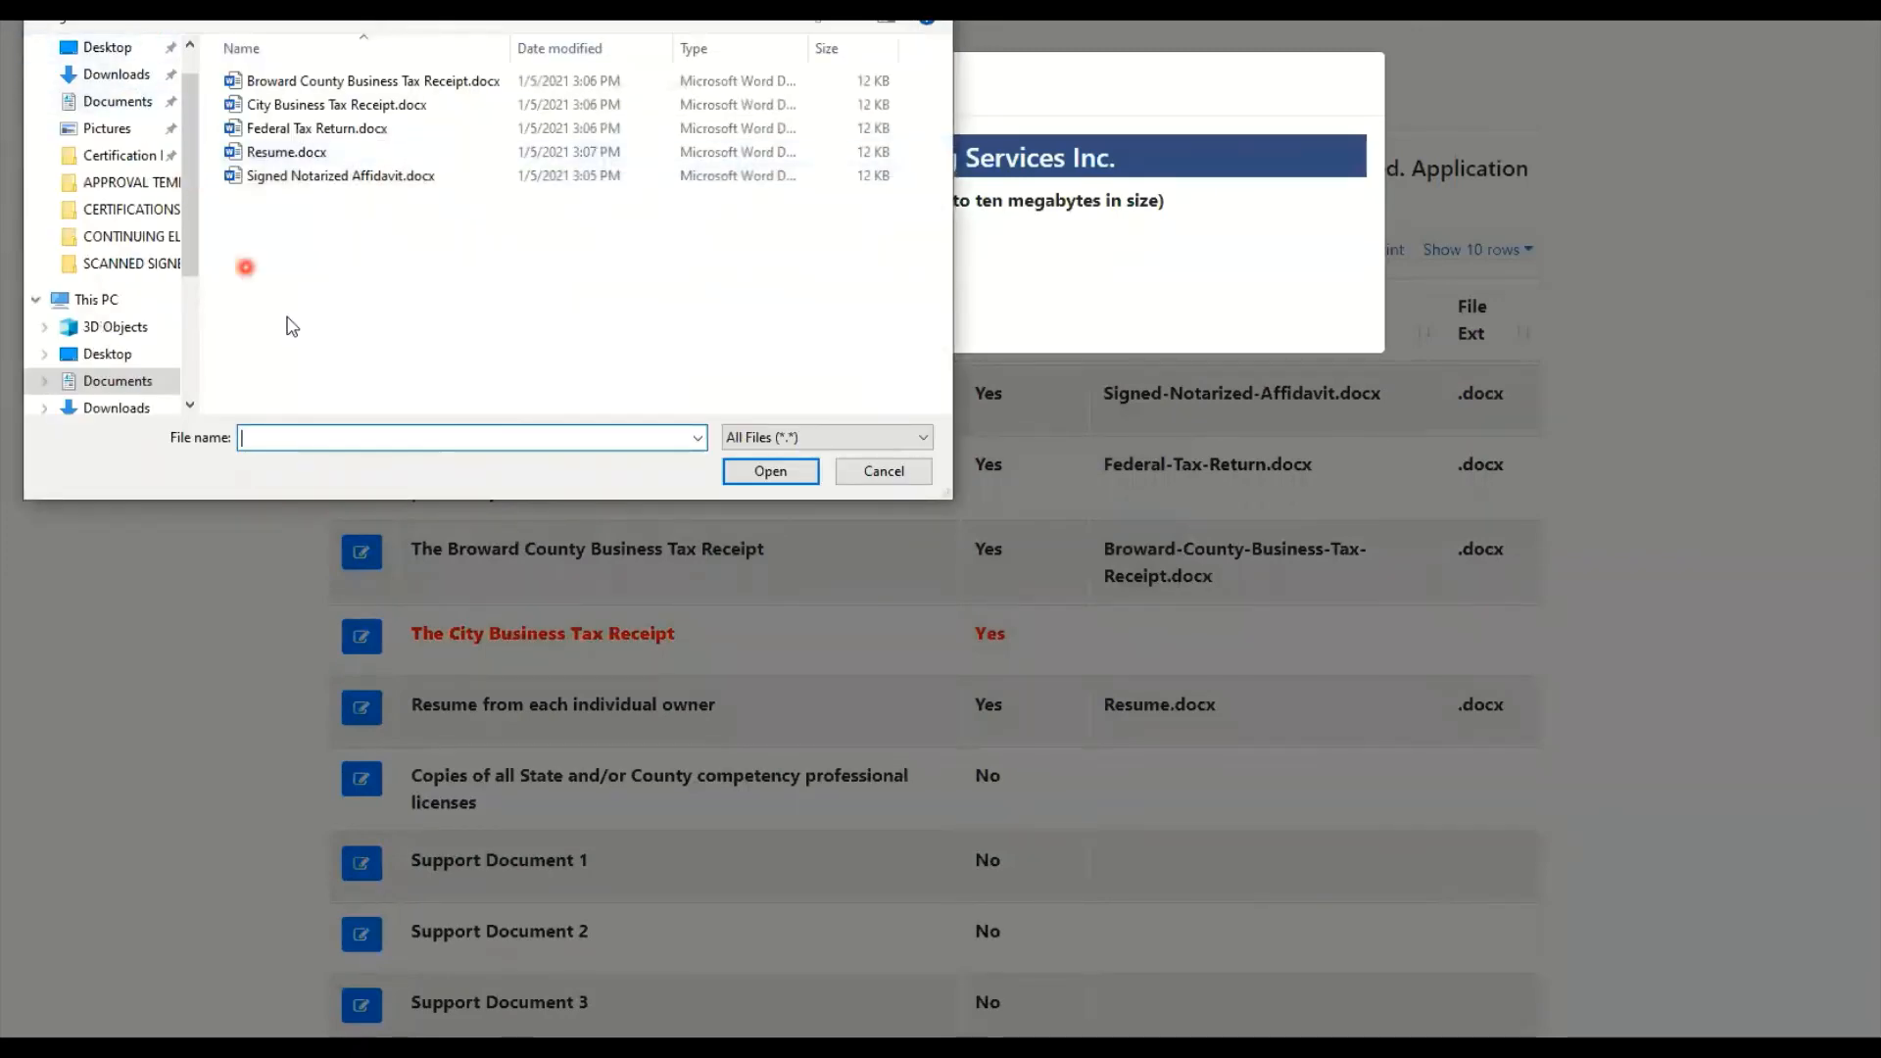
pyautogui.click(375, 110)
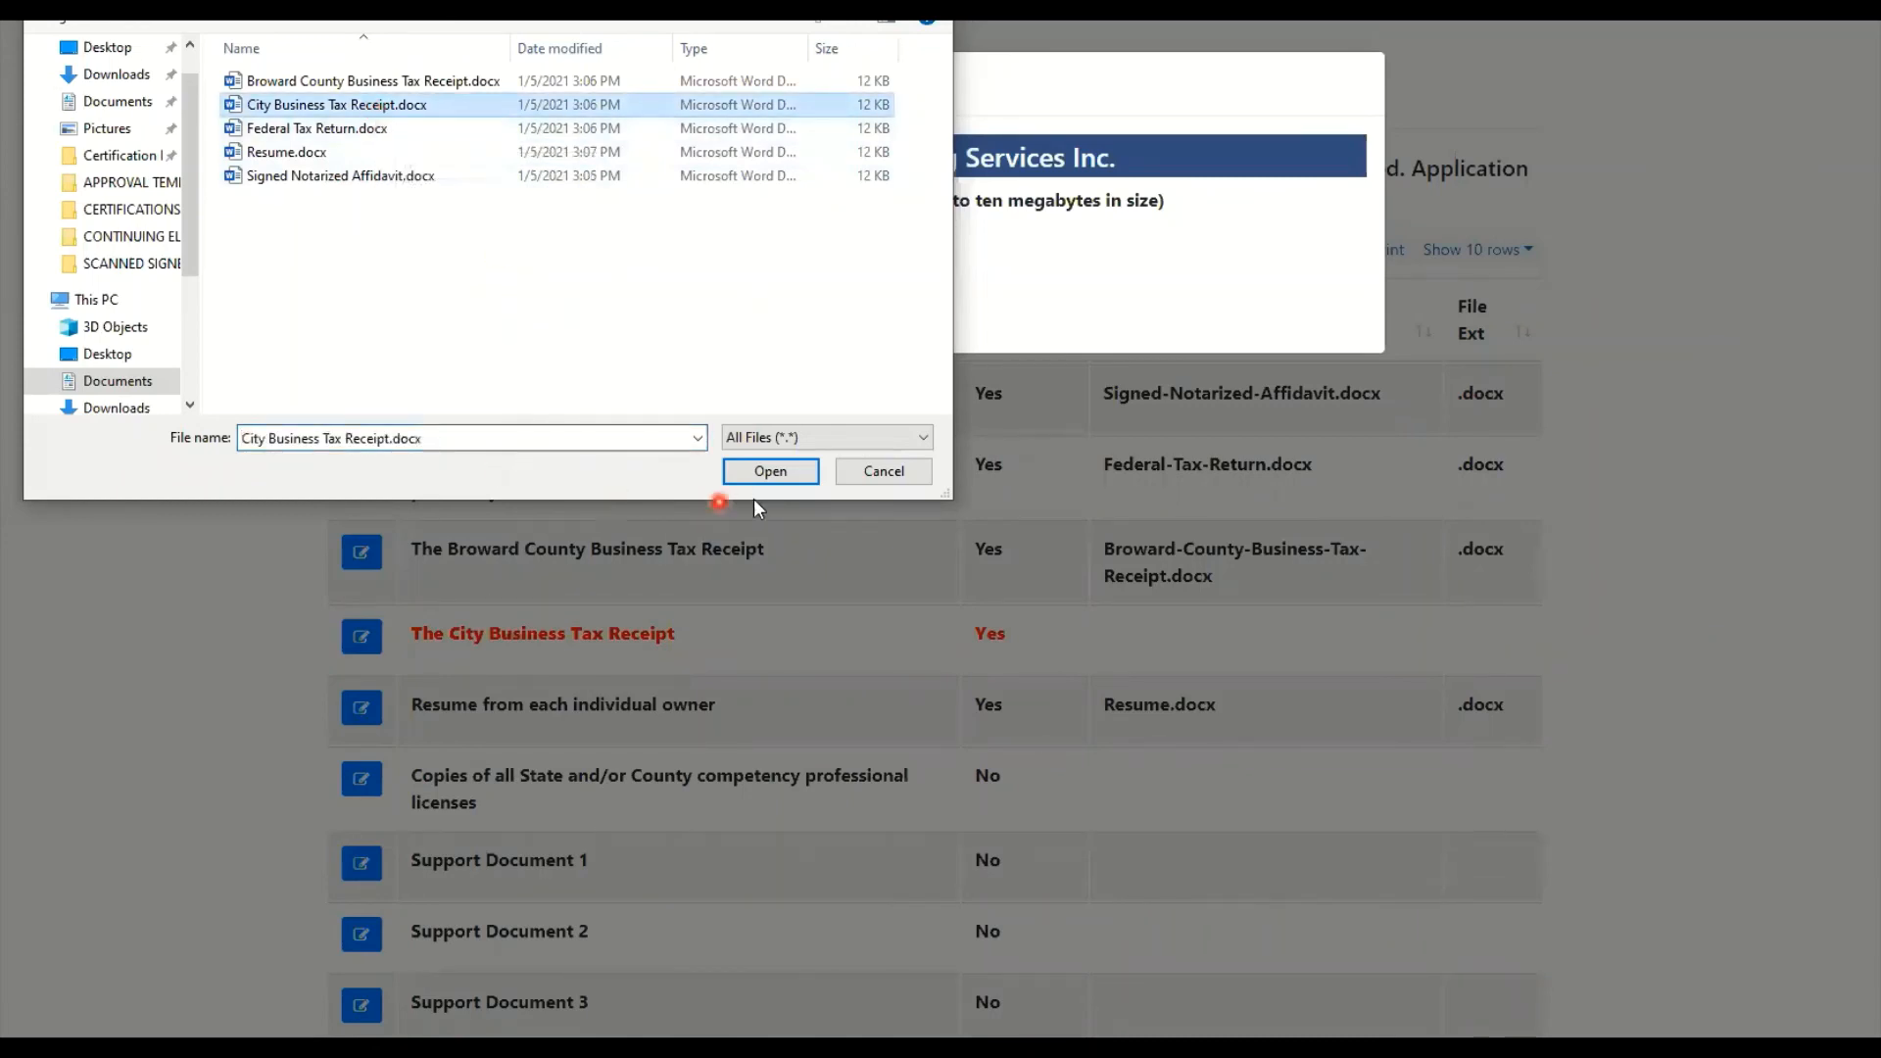
pyautogui.click(774, 471)
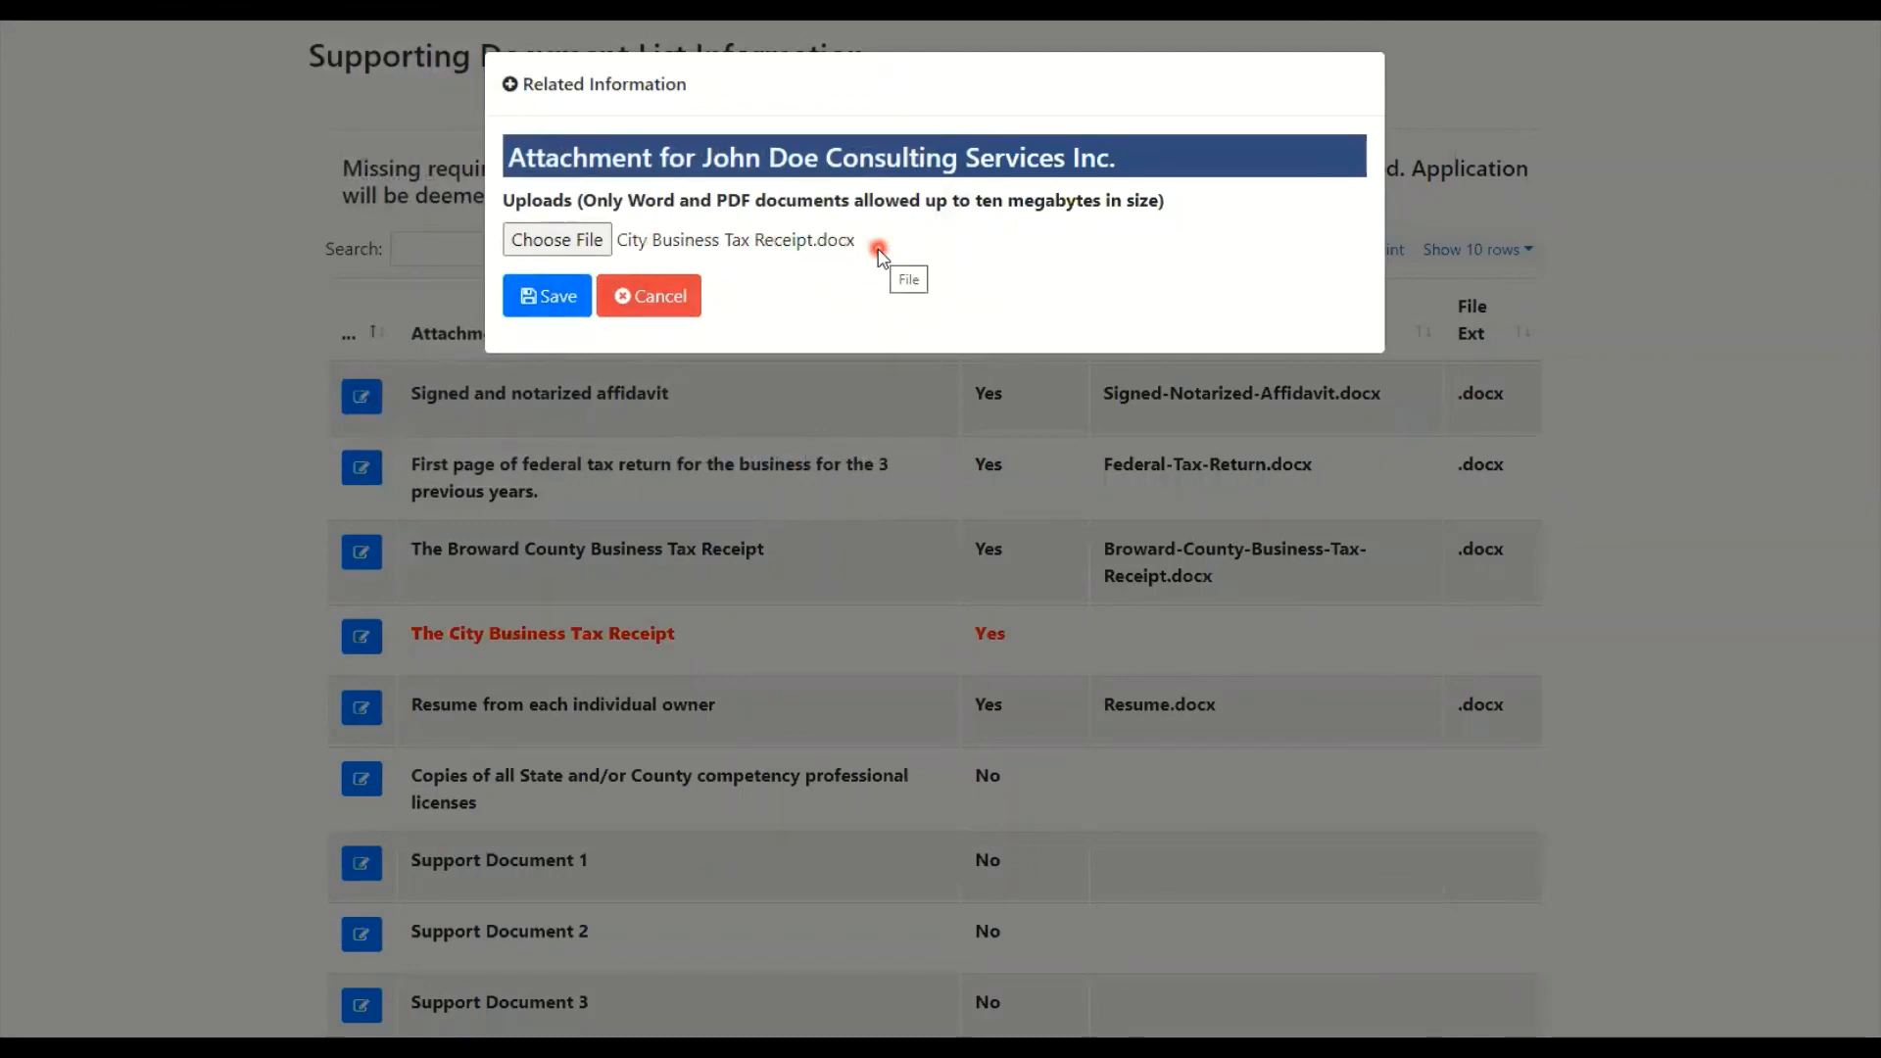
pyautogui.click(566, 299)
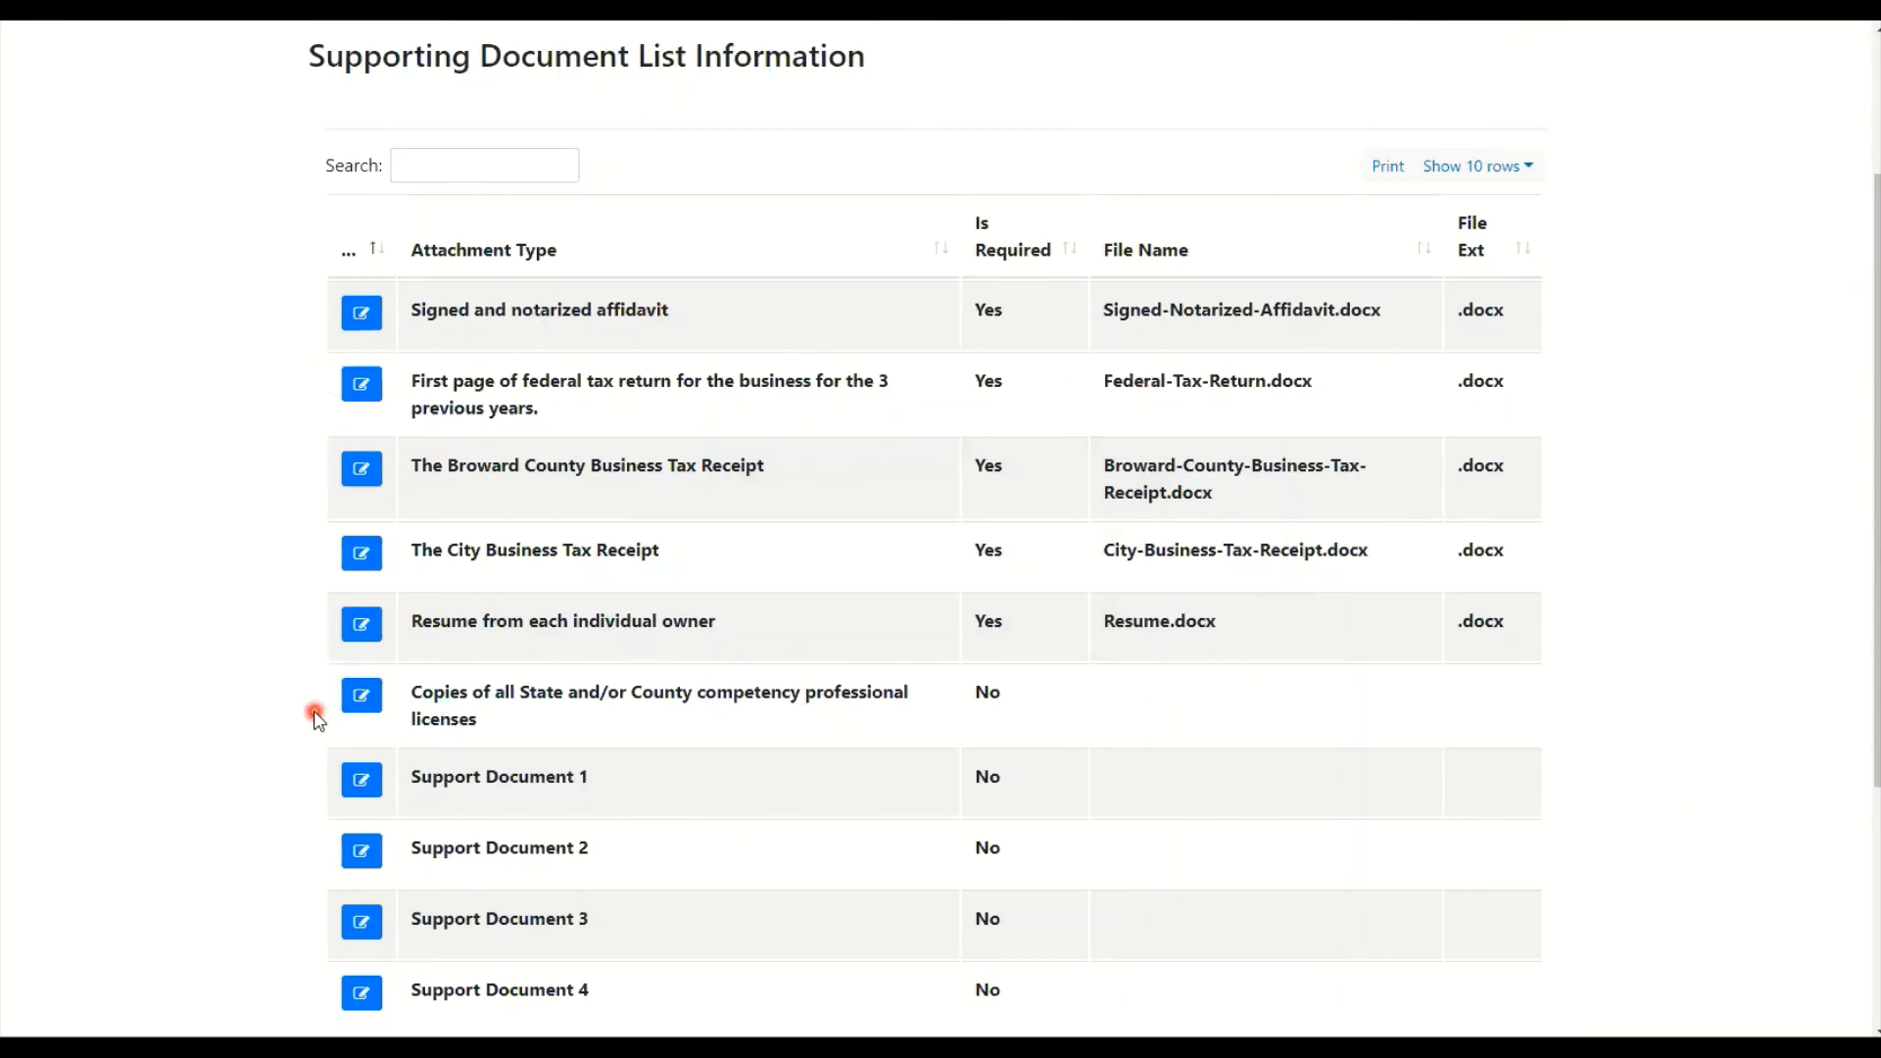
# Advance from the supporting document list to the application confirmation, accept the authorization and accuracy statement, and submit the application
pyautogui.scroll(-1, 333, 676)
pyautogui.scroll(-1, 349, 647)
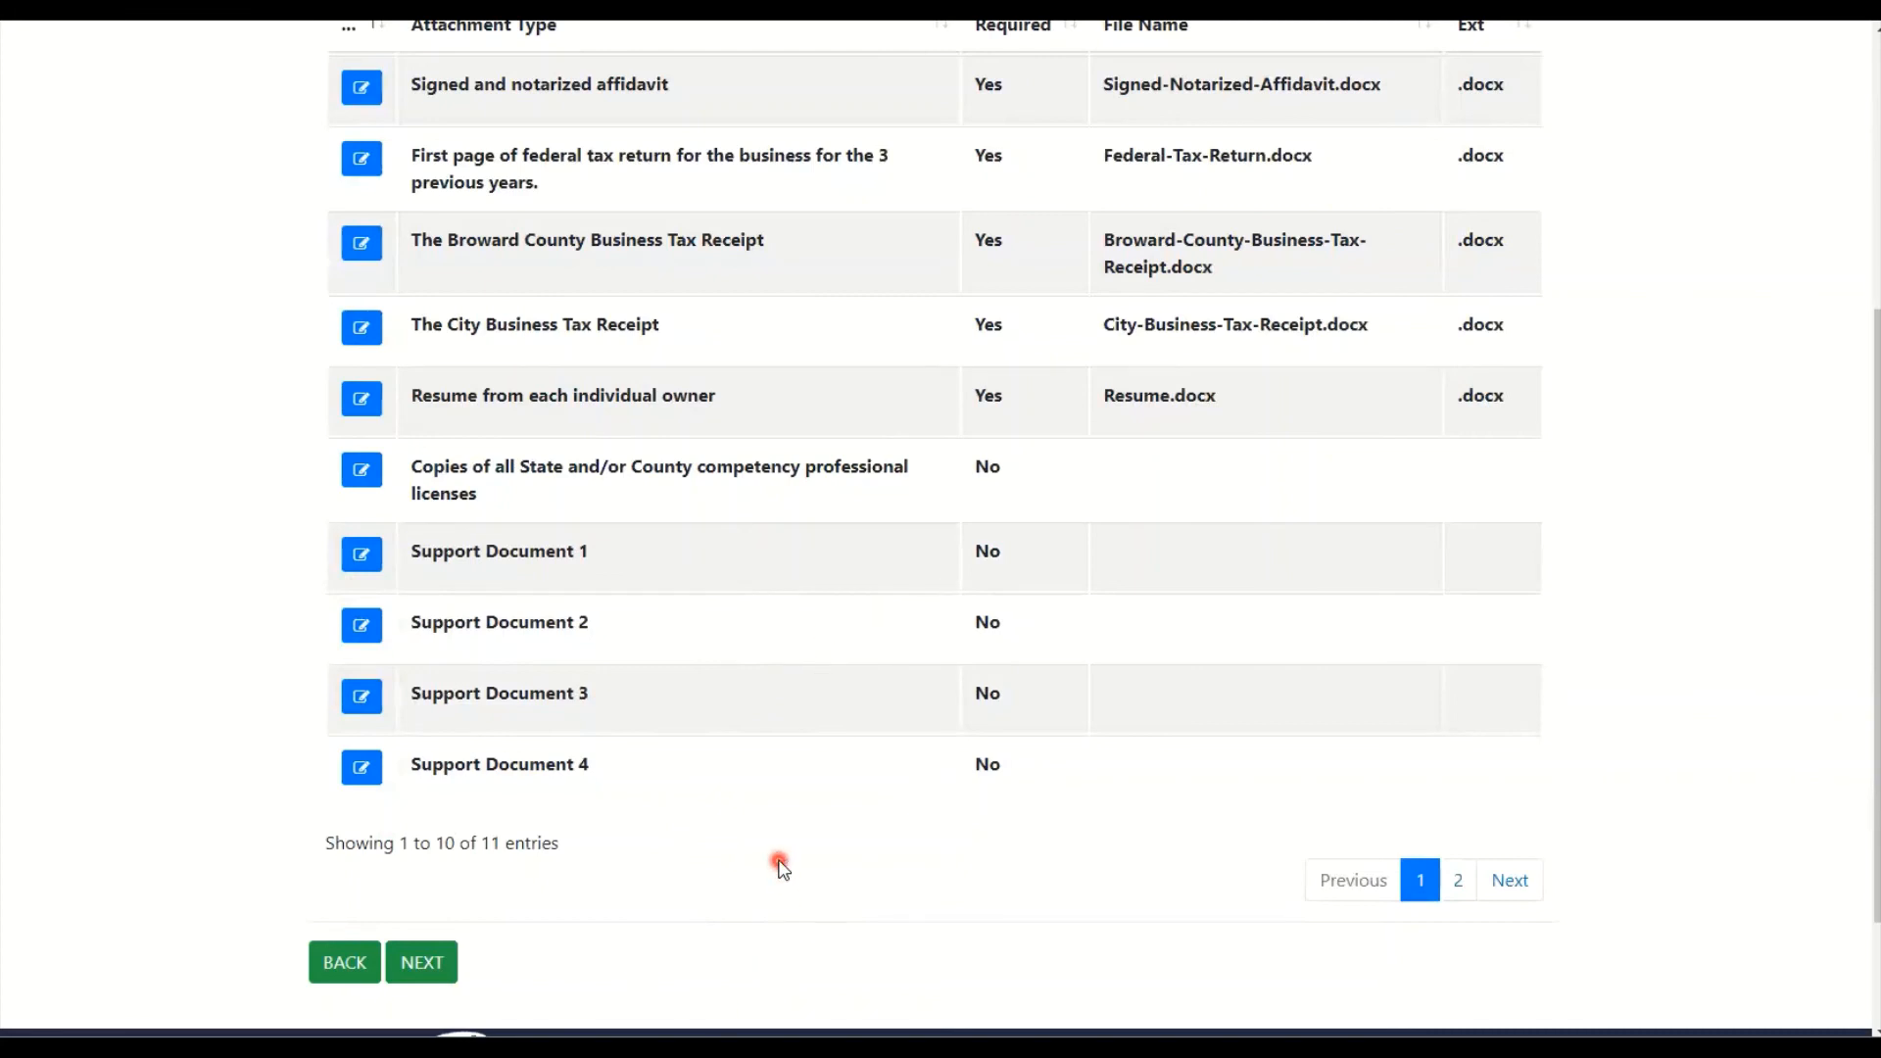
pyautogui.scroll(-1, 776, 862)
pyautogui.click(428, 864)
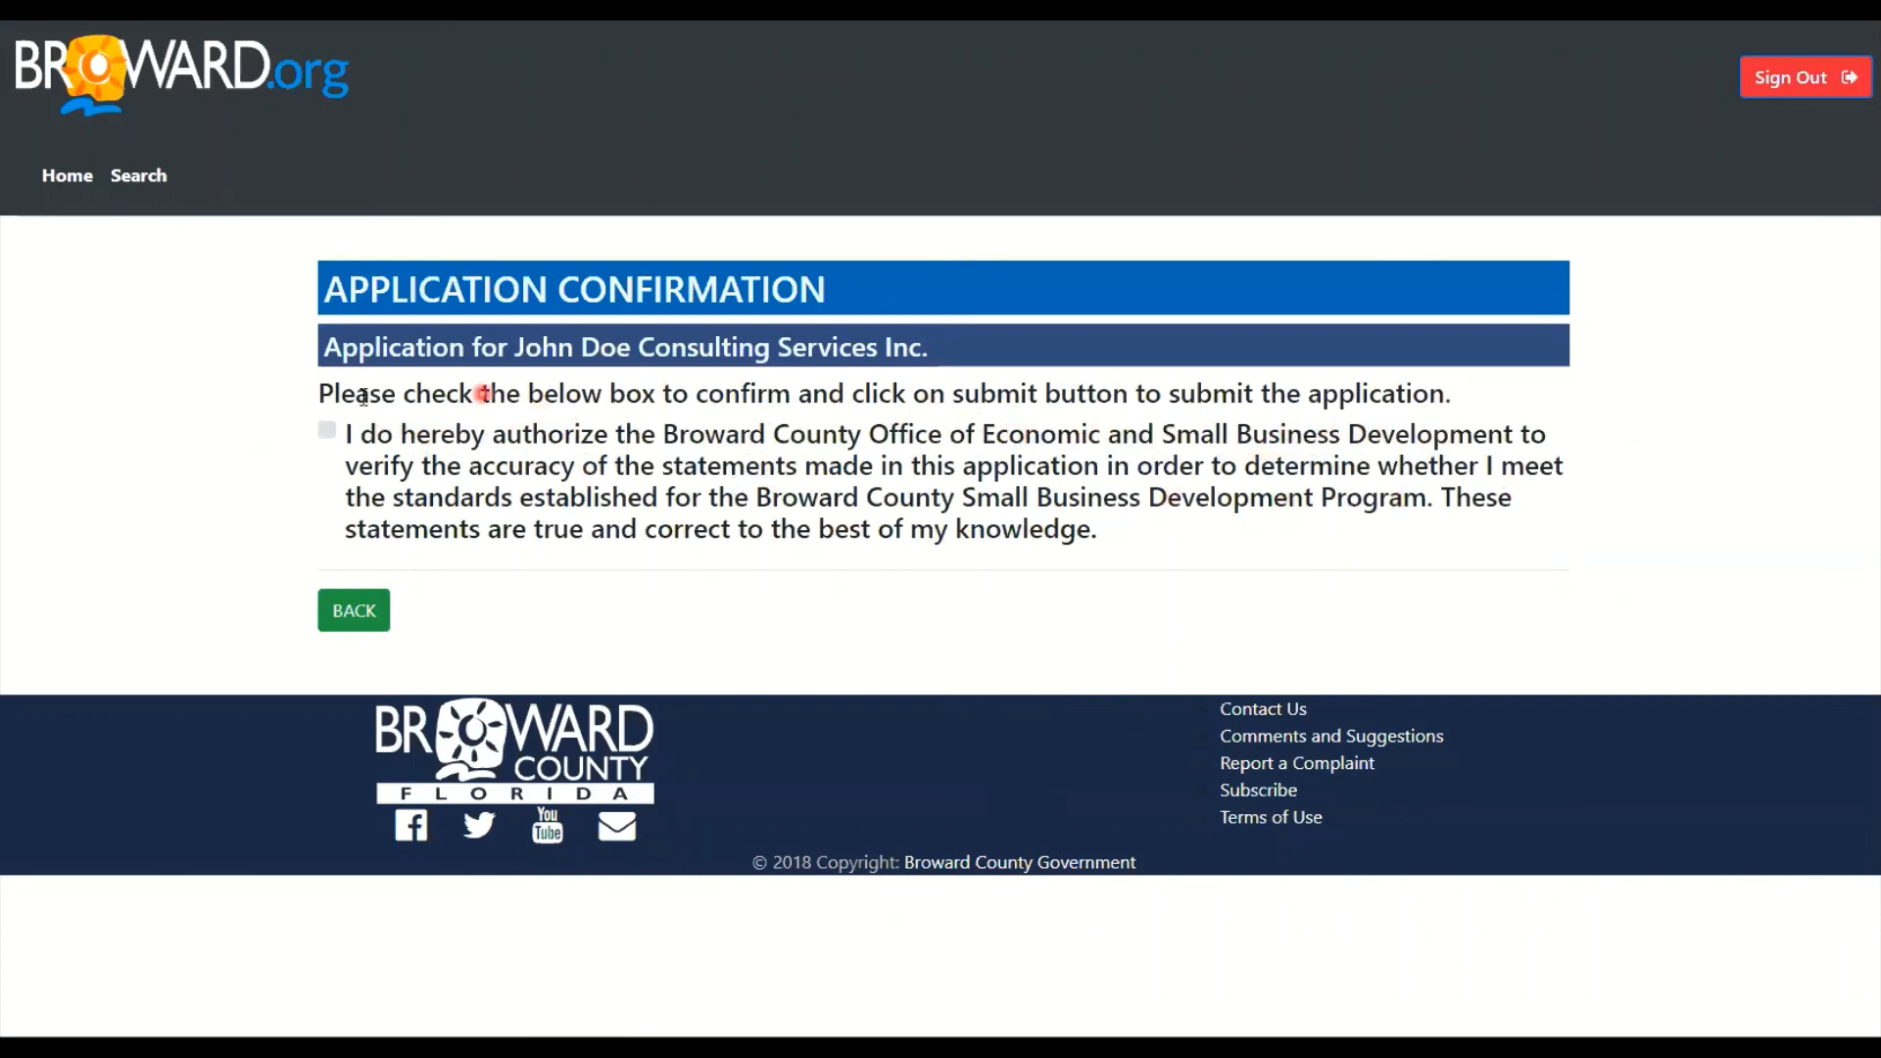
pyautogui.click(328, 432)
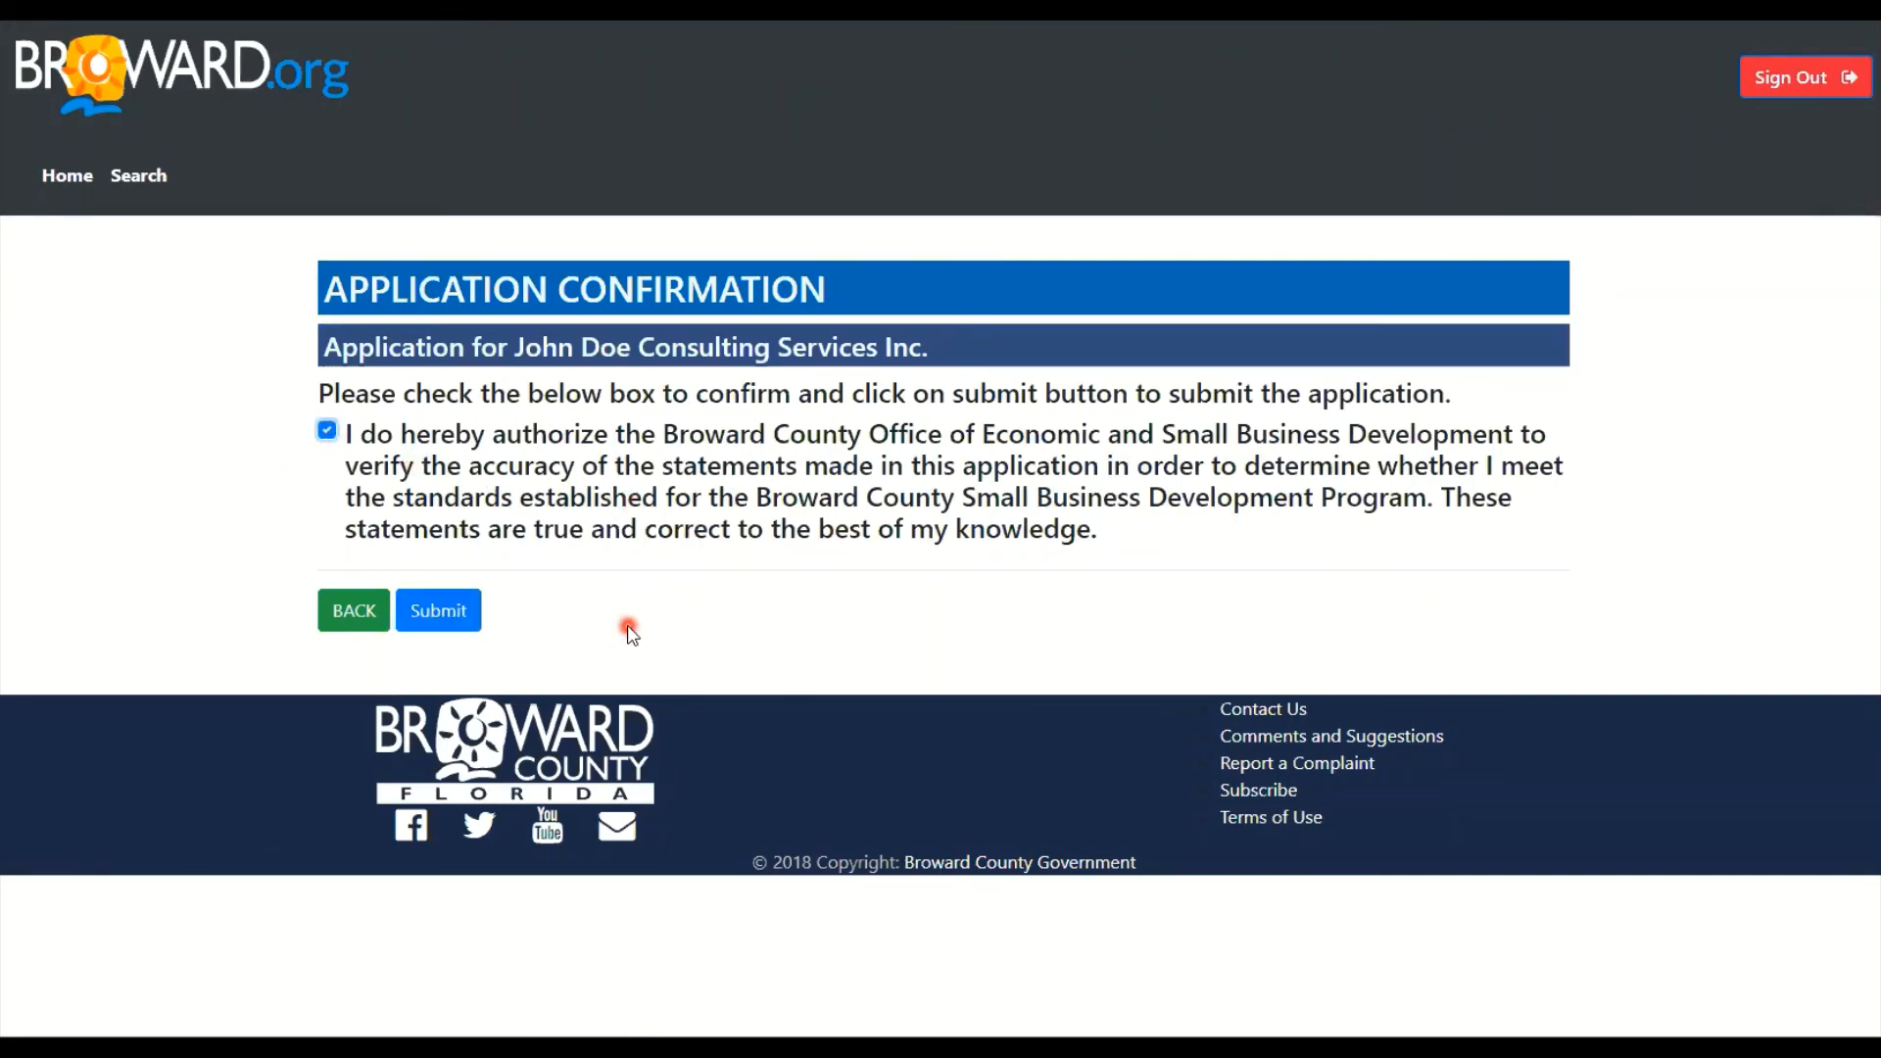
pyautogui.click(441, 612)
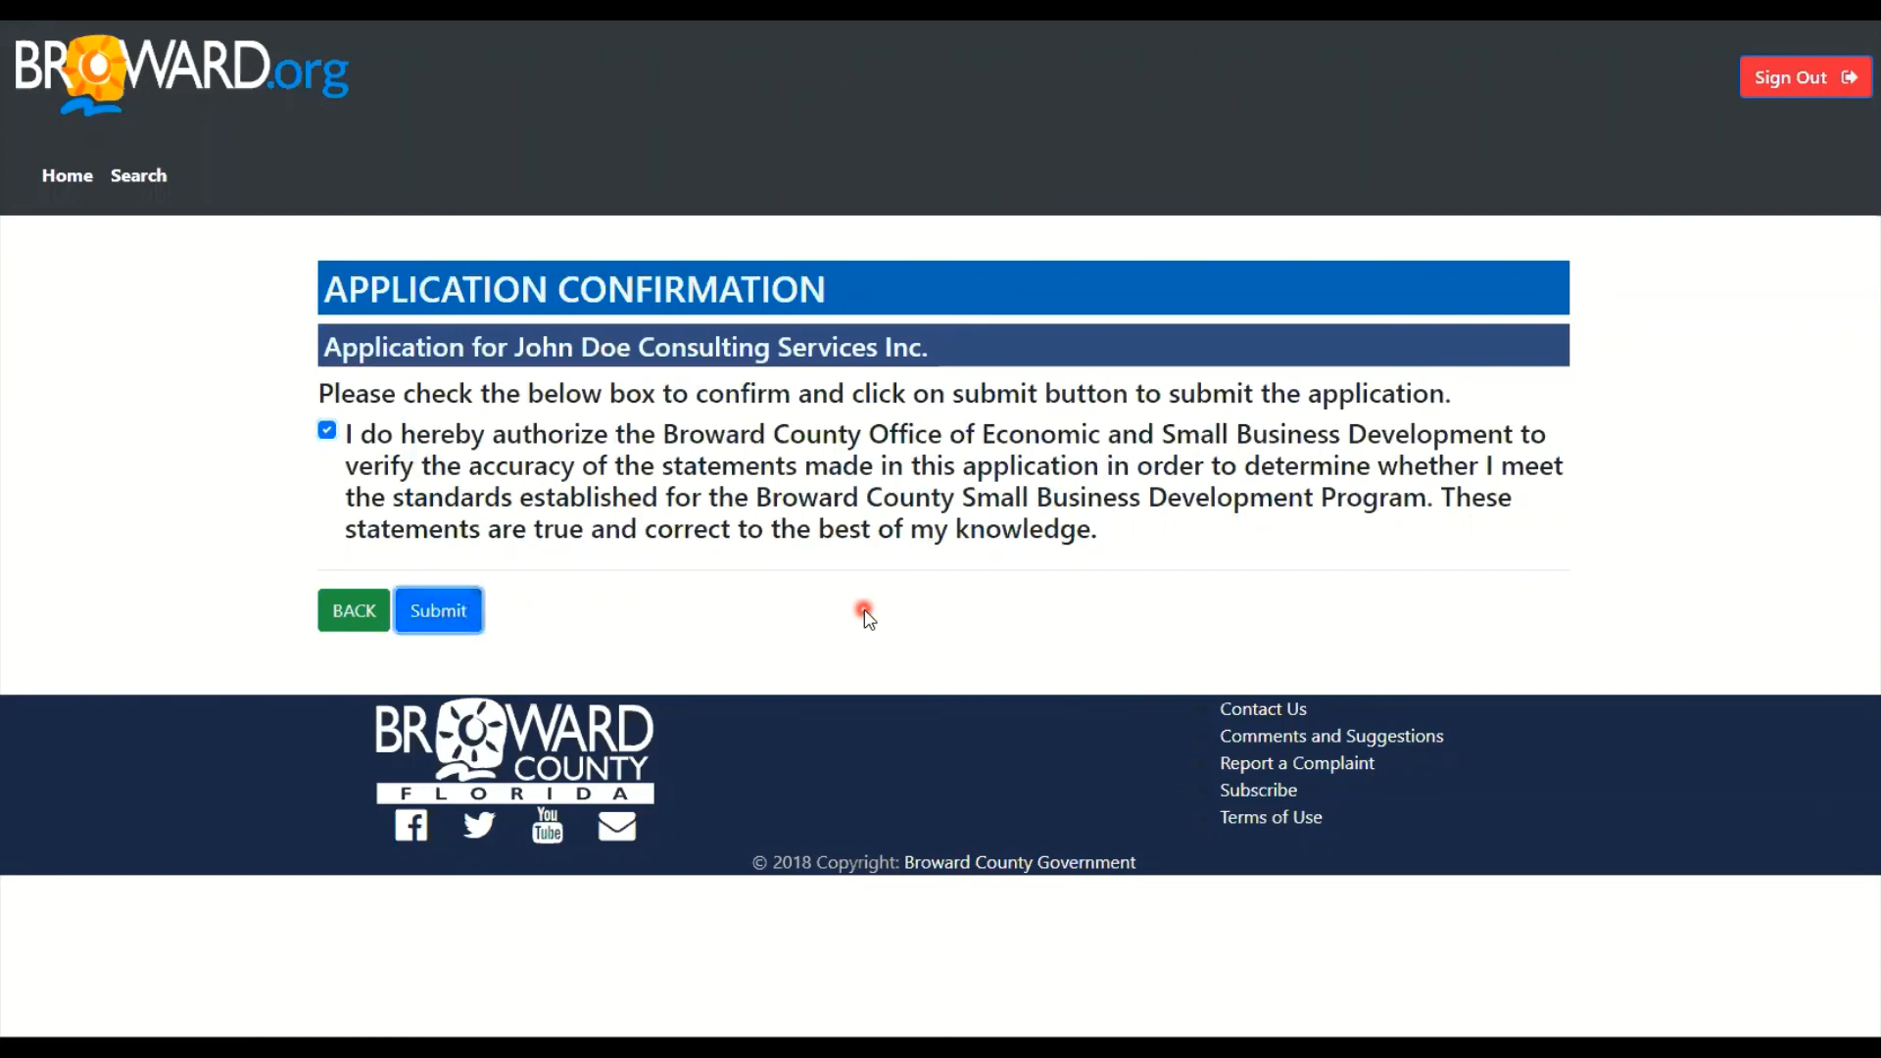